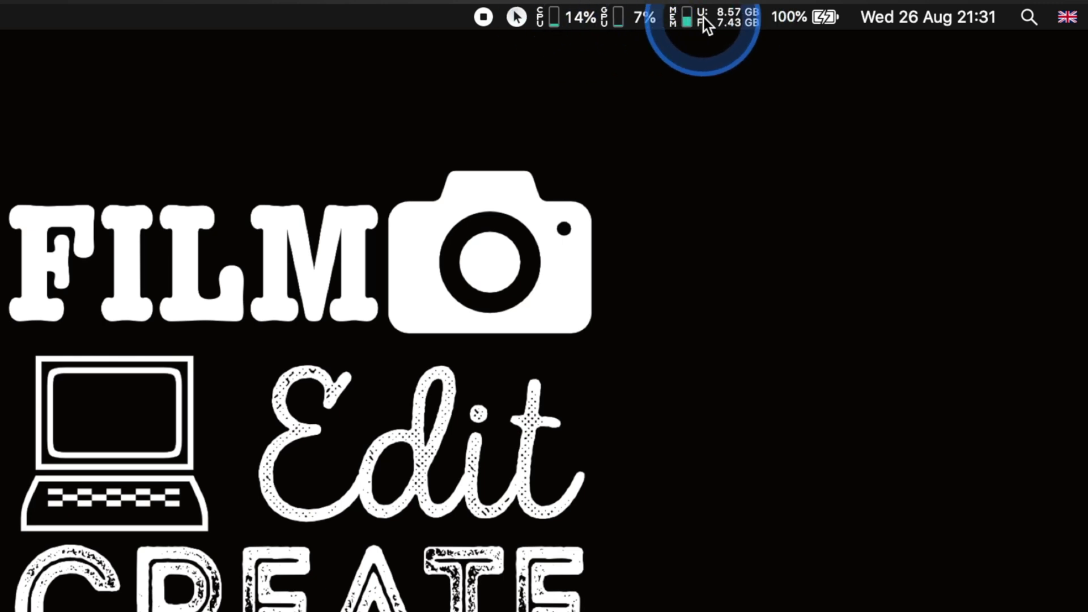
# - Open the CPU and GPU monitor in the menu bar and examine CPU usage, top processes, graphics load and load average
pyautogui.click(601, 20)
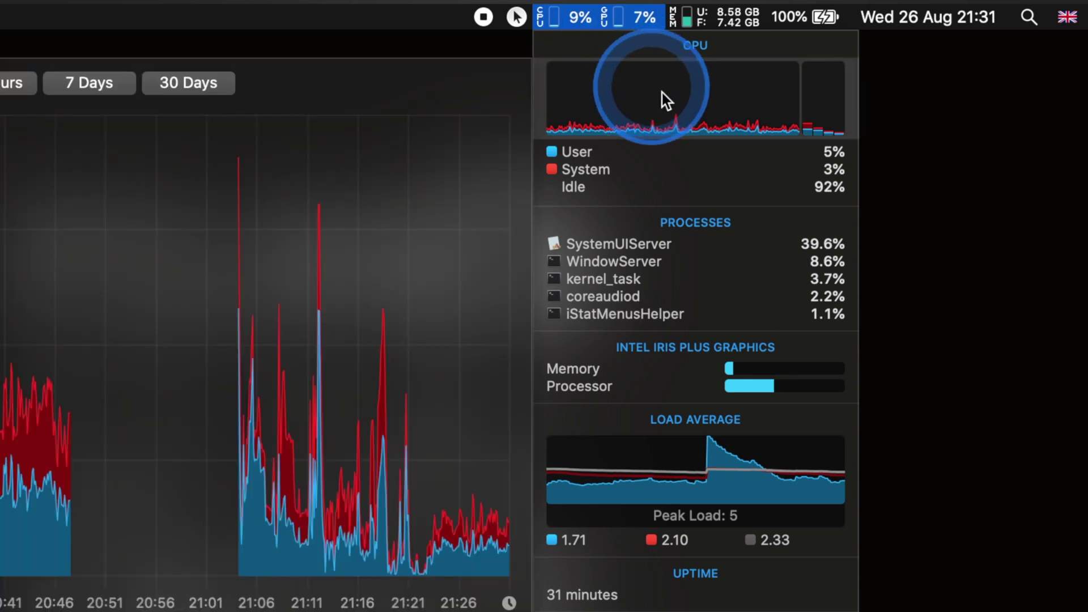
pyautogui.moveTo(725, 166)
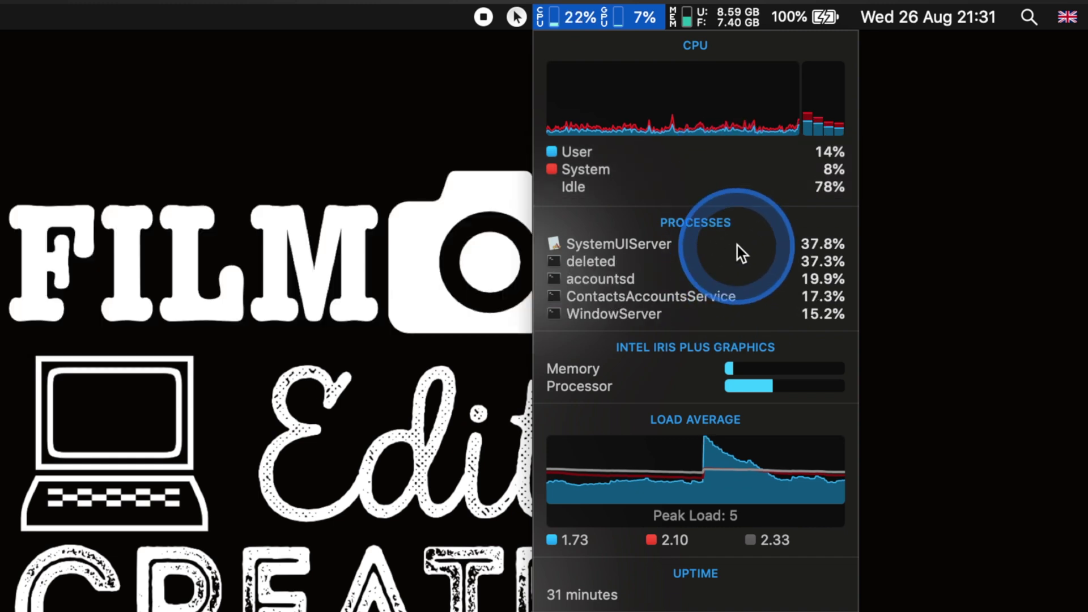
pyautogui.moveTo(678, 363)
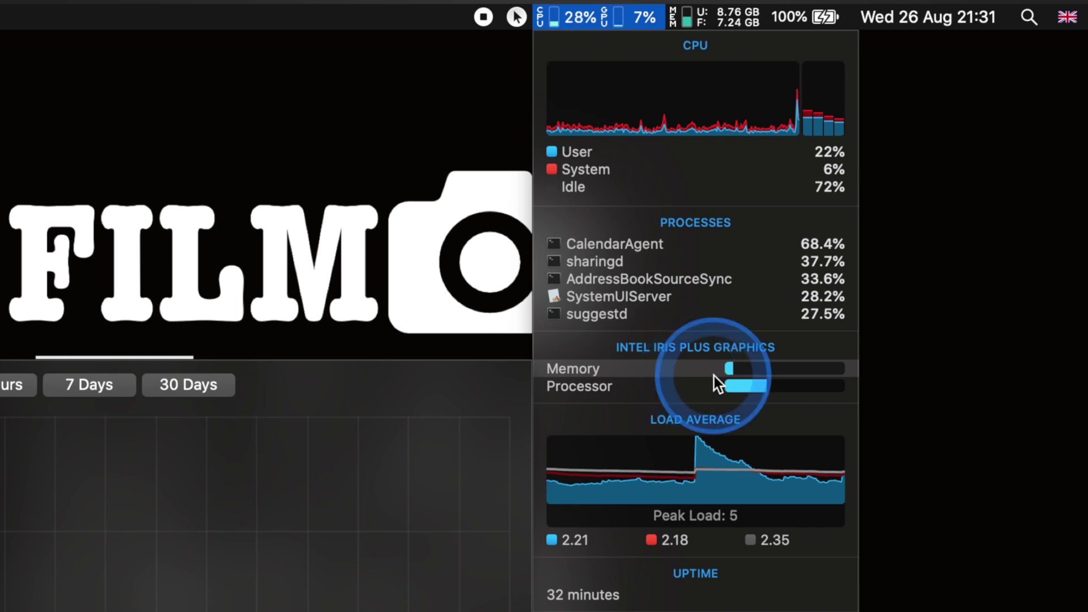
pyautogui.moveTo(693, 387)
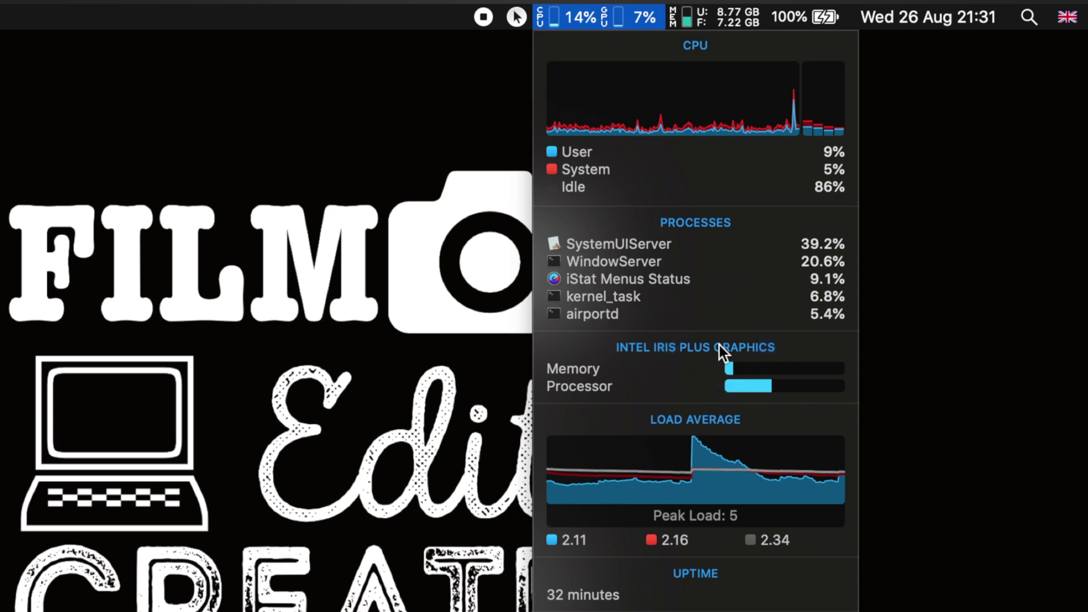
pyautogui.click(717, 338)
# - View the memory monitor's details and open the iStat Menus settings from it, showing the Global page
pyautogui.click(730, 17)
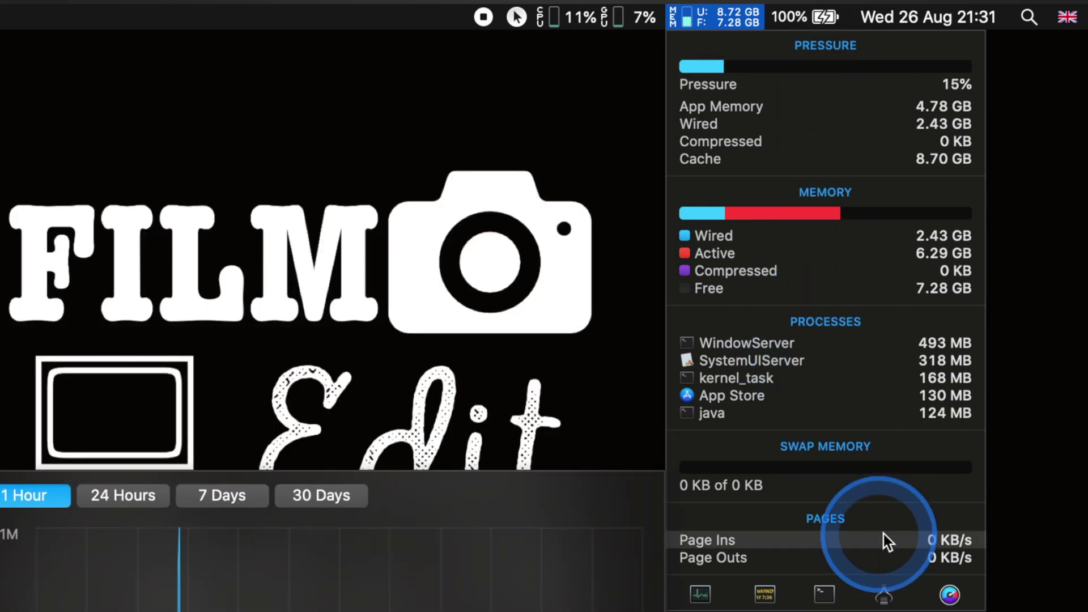
pyautogui.click(951, 595)
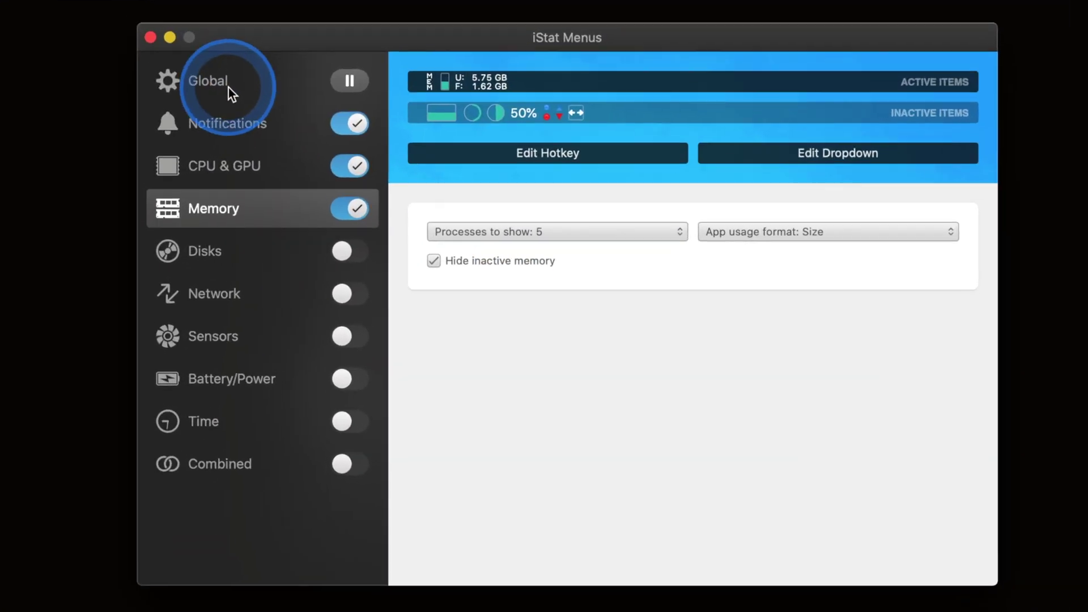
pyautogui.click(320, 135)
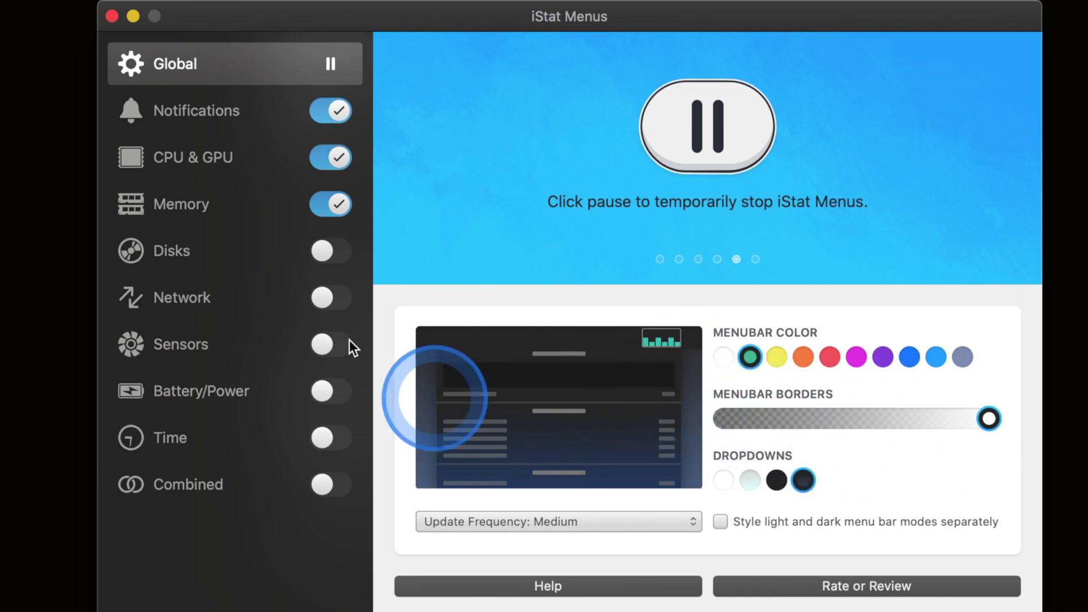
# - Disable the banner notification for CPU usage above 50% in the iStat Menus notification settings
pyautogui.click(234, 113)
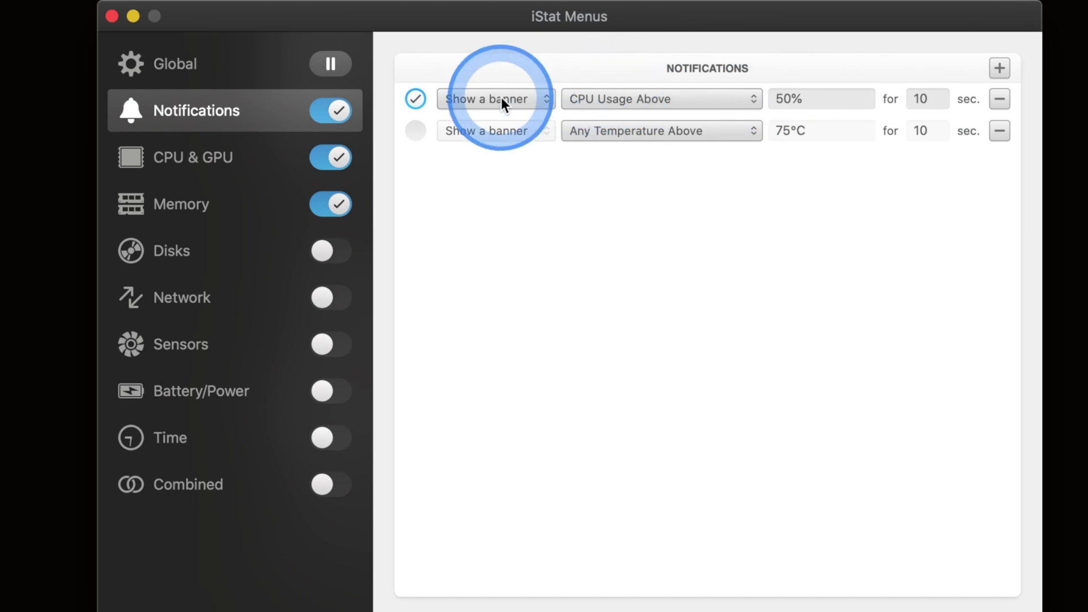
pyautogui.click(417, 99)
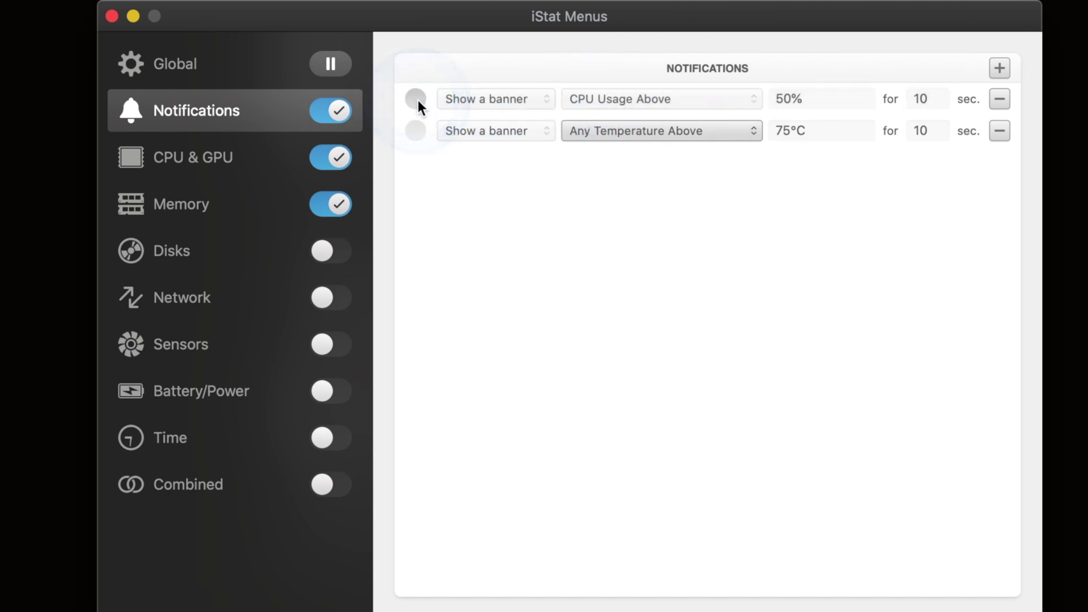
pyautogui.click(418, 99)
pyautogui.click(418, 100)
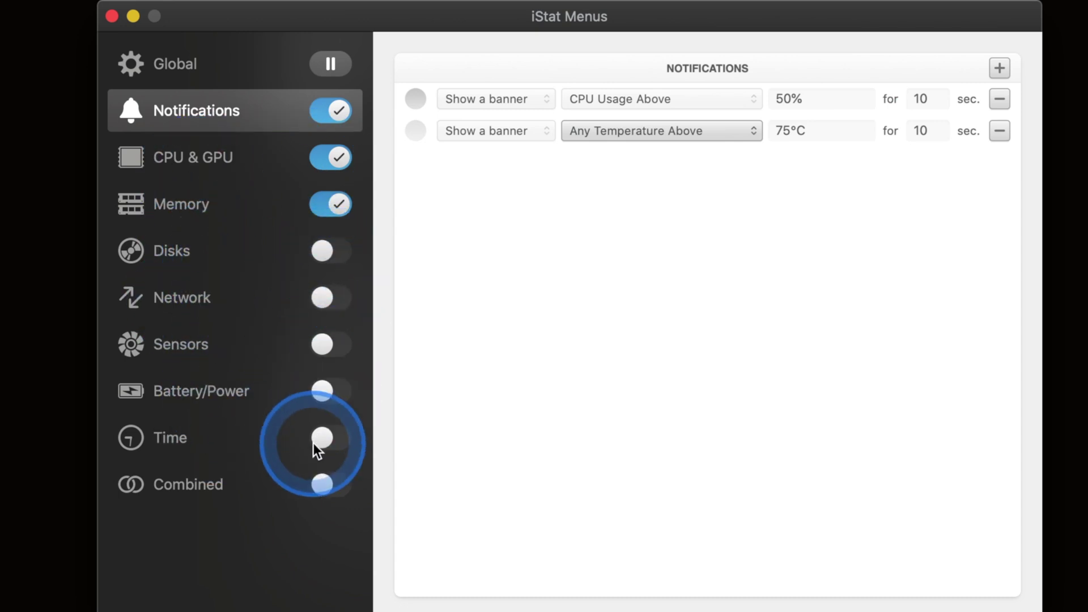
# - Review the CPU & GPU settings, including the active and inactive menu bar items and the CPU label's colour options
pyautogui.click(217, 166)
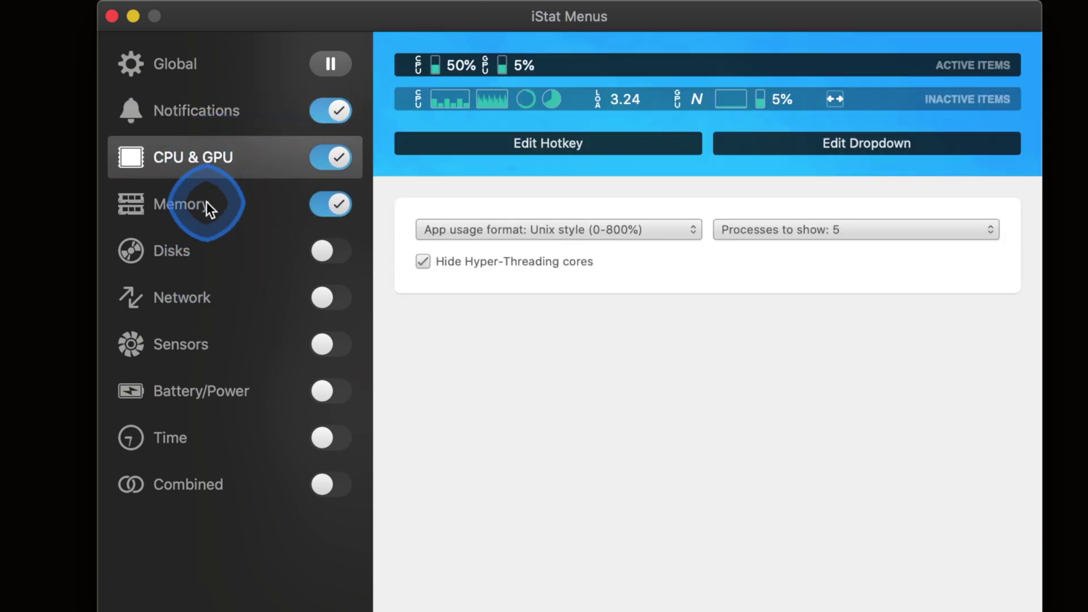
pyautogui.click(208, 201)
pyautogui.click(228, 171)
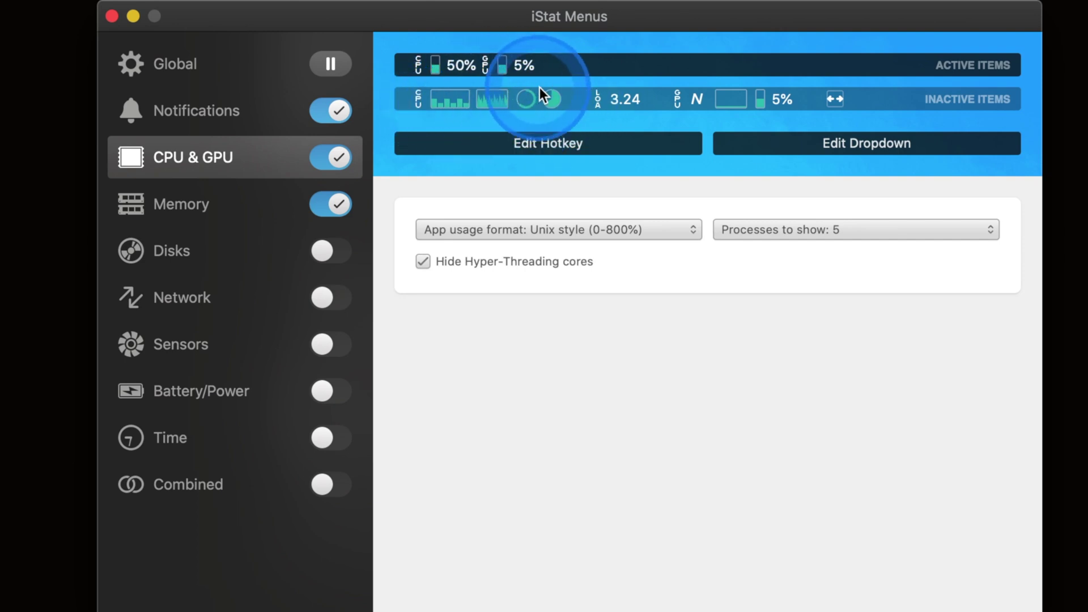
pyautogui.moveTo(554, 98)
pyautogui.mouseDown()
pyautogui.moveTo(543, 67)
pyautogui.moveTo(578, 67)
pyautogui.moveTo(550, 68)
pyautogui.moveTo(556, 96)
pyautogui.mouseUp()
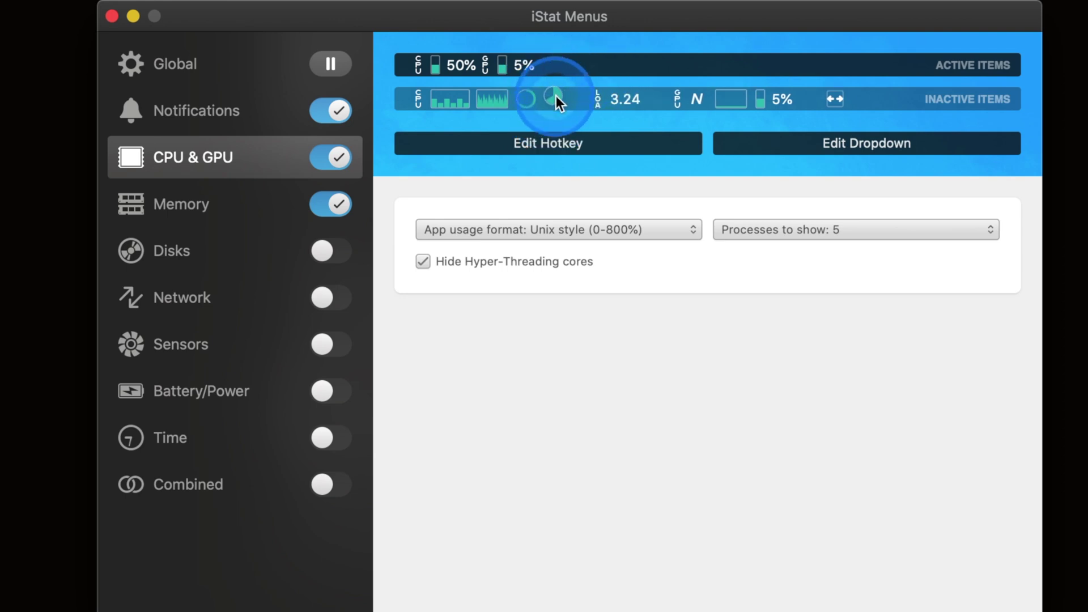
pyautogui.click(419, 65)
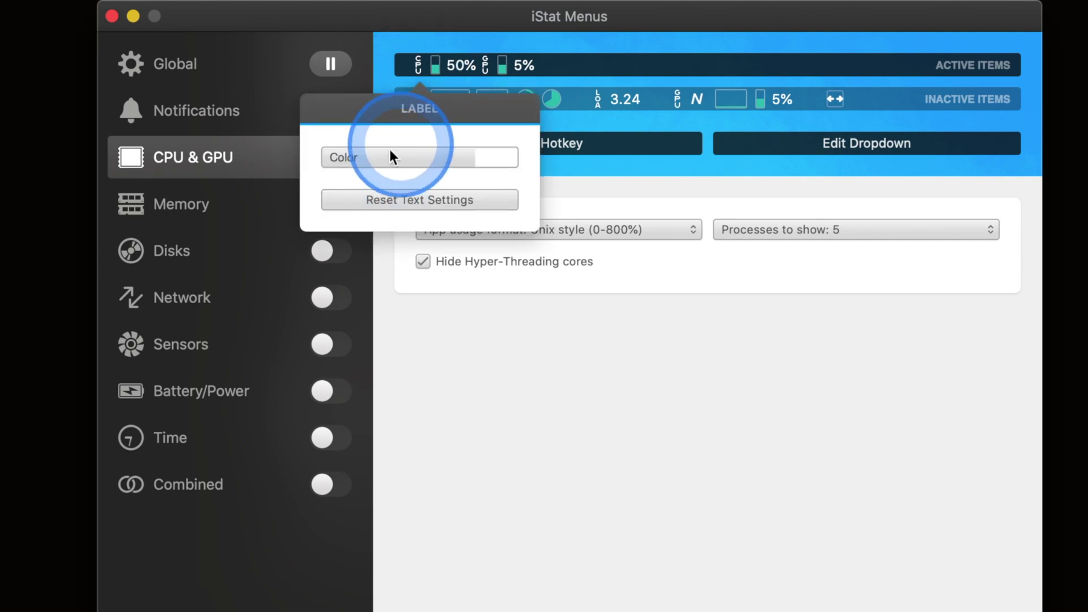
pyautogui.click(494, 291)
pyautogui.click(416, 68)
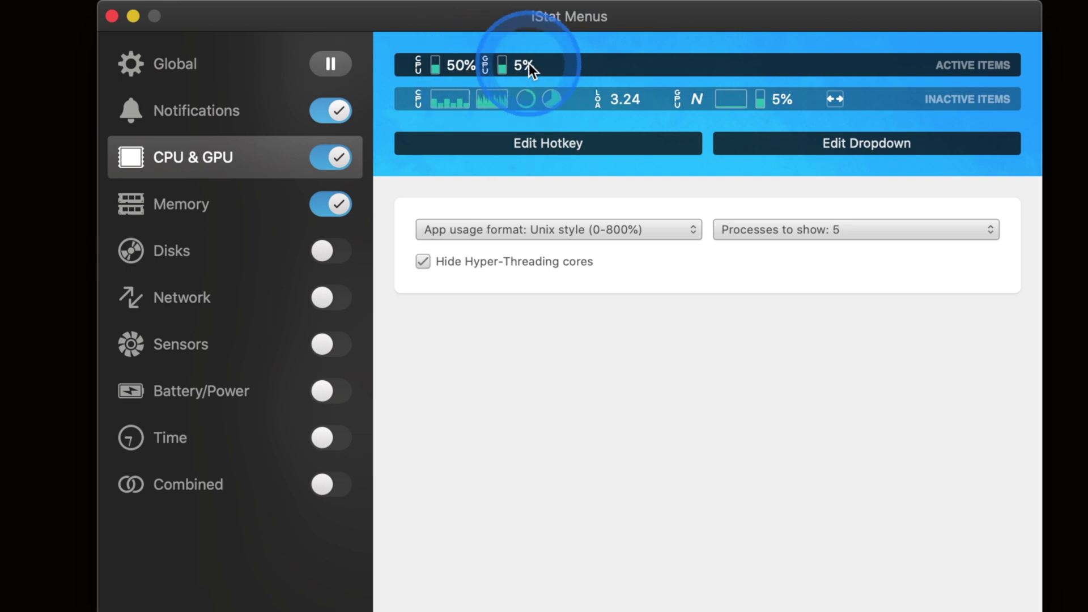
# - Look through the Memory, Disks and Network settings in iStat Menus
pyautogui.click(208, 212)
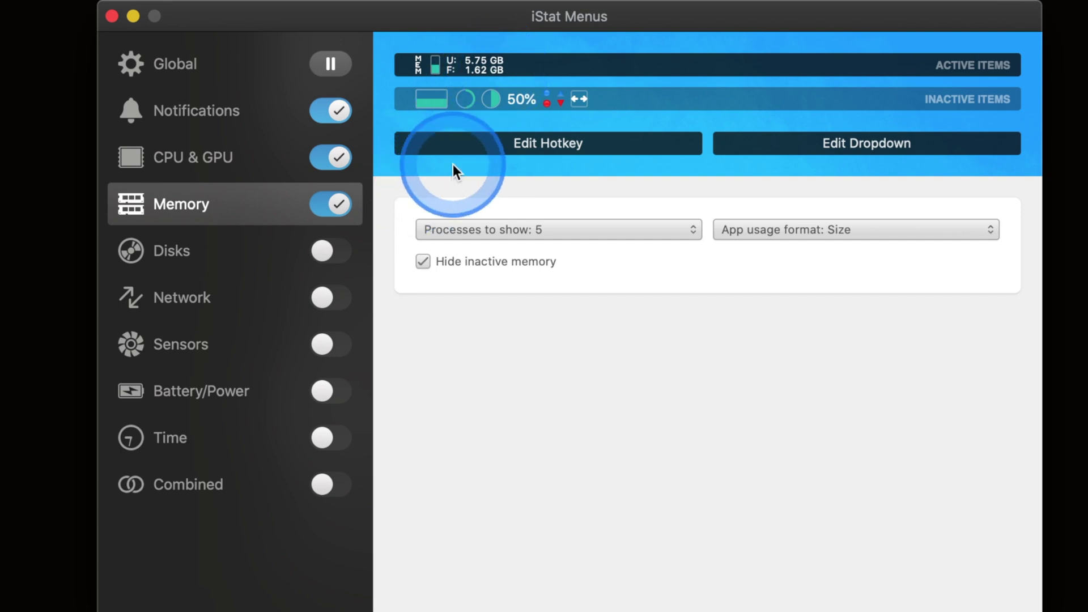
pyautogui.click(219, 257)
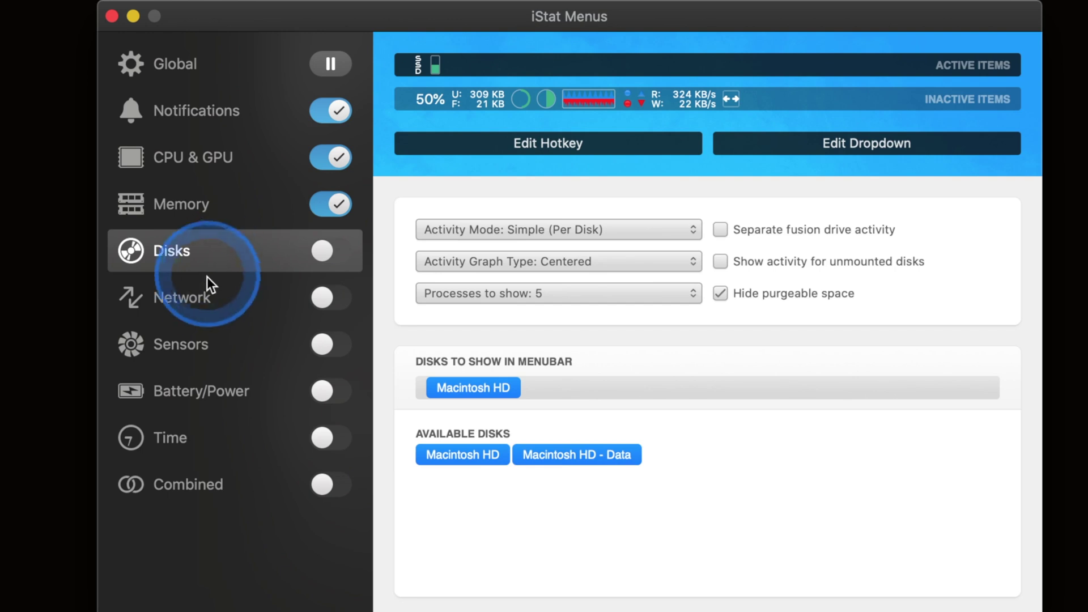
pyautogui.click(205, 296)
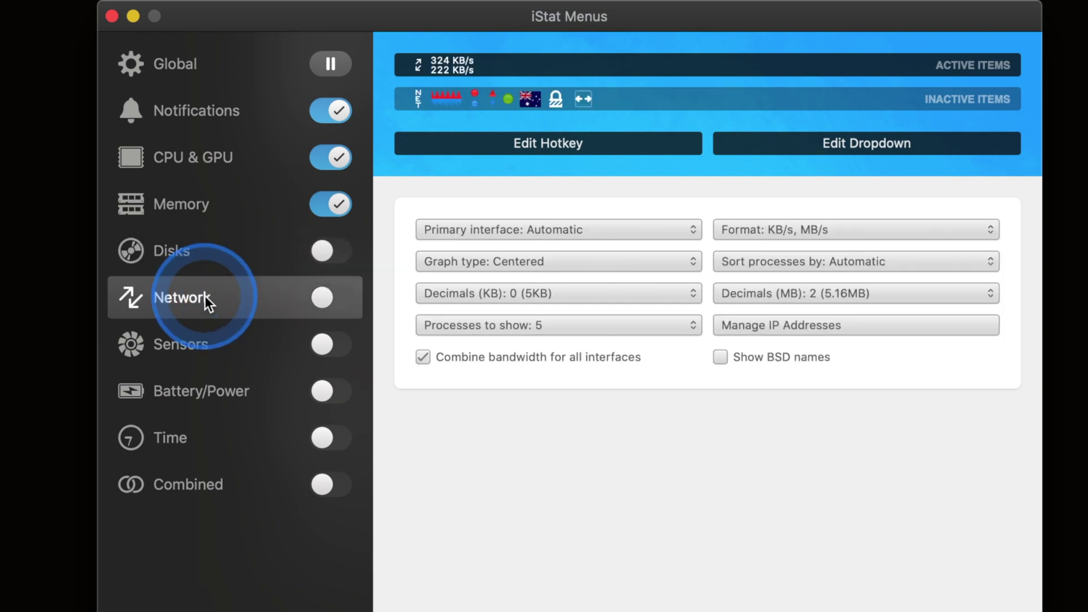
# - Try out adding the APPLE SSD AP0512N sensor to the sensors shown in the menu bar and removing it in the Sensors settings
pyautogui.click(214, 350)
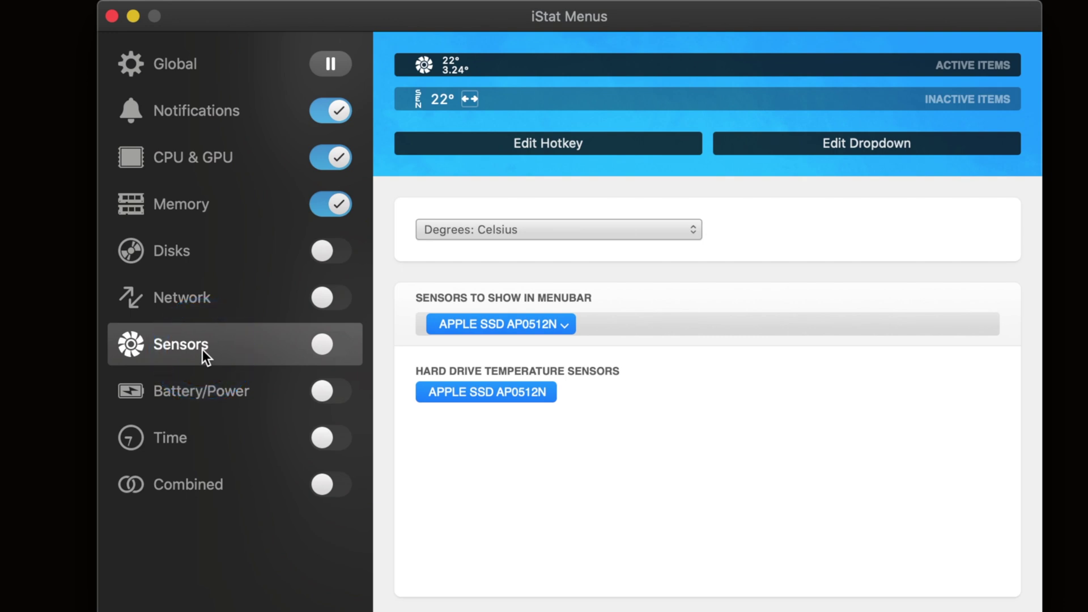
pyautogui.moveTo(476, 392)
pyautogui.mouseDown()
pyautogui.moveTo(466, 351)
pyautogui.moveTo(509, 323)
pyautogui.moveTo(516, 330)
pyautogui.mouseUp()
pyautogui.click(516, 333)
pyautogui.moveTo(496, 332)
pyautogui.mouseDown()
pyautogui.moveTo(484, 330)
pyautogui.moveTo(519, 327)
pyautogui.moveTo(471, 315)
pyautogui.moveTo(522, 352)
pyautogui.moveTo(478, 398)
pyautogui.moveTo(495, 401)
pyautogui.moveTo(501, 387)
pyautogui.moveTo(265, 373)
pyautogui.mouseUp()
pyautogui.click(519, 327)
# - Look through the Battery/Power and Time settings in iStat Menus
pyautogui.click(222, 389)
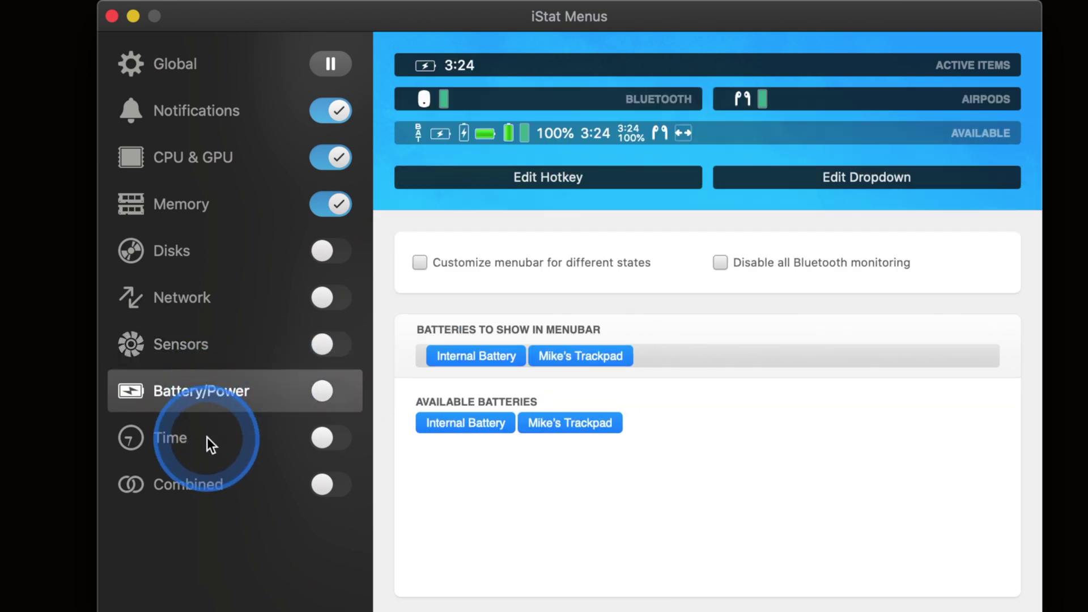
pyautogui.click(206, 439)
pyautogui.click(232, 404)
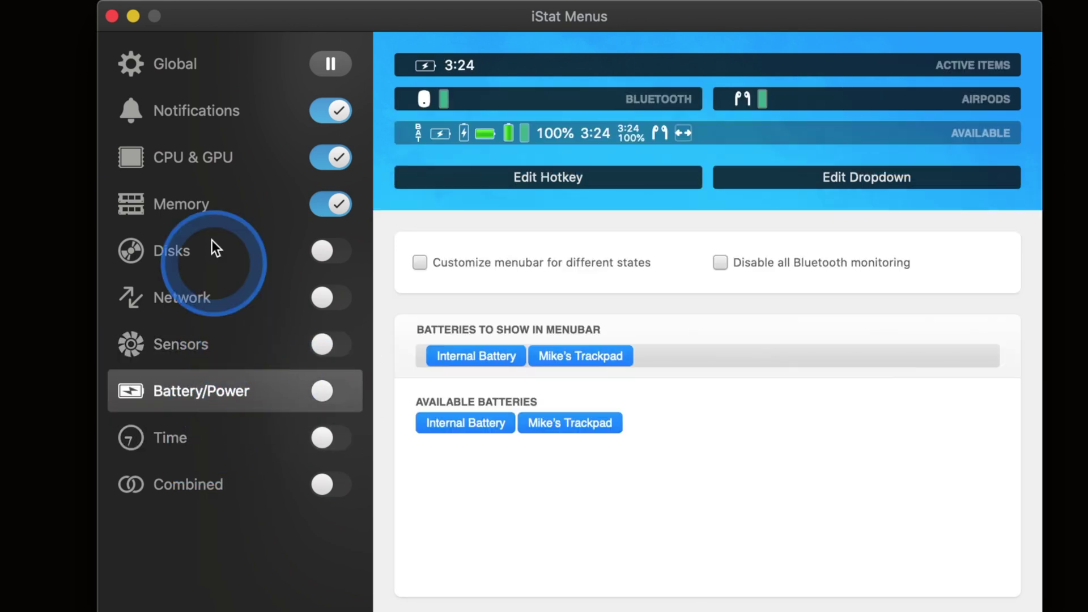
# - Revisit the CPU & GPU settings to examine the inactive menu bar items, and check the Notifications page
pyautogui.click(230, 156)
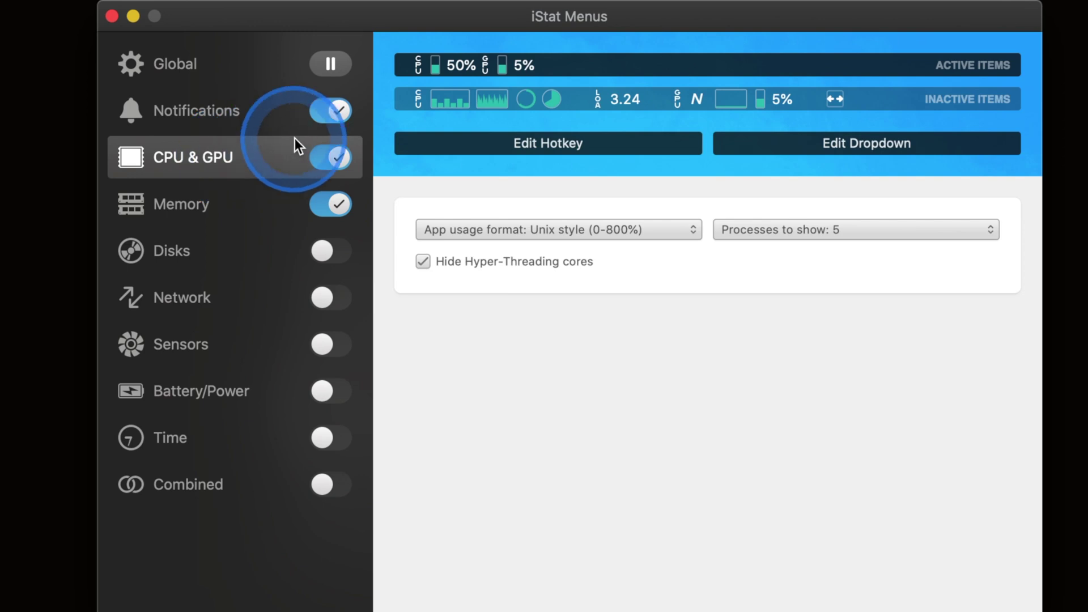
pyautogui.moveTo(436, 105); pyautogui.dragTo(507, 110)
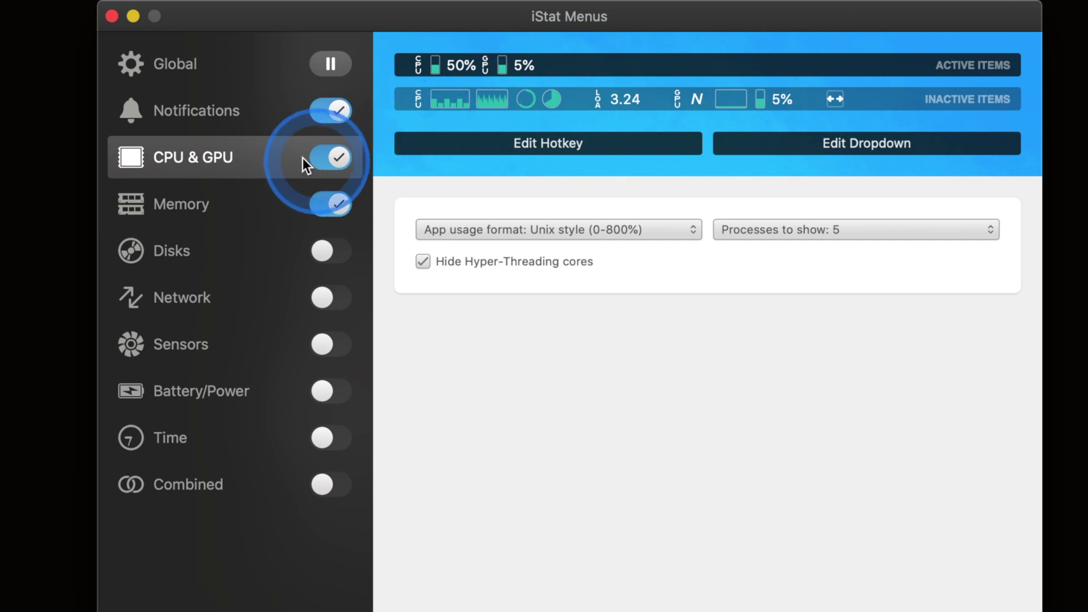
pyautogui.click(205, 112)
pyautogui.click(212, 146)
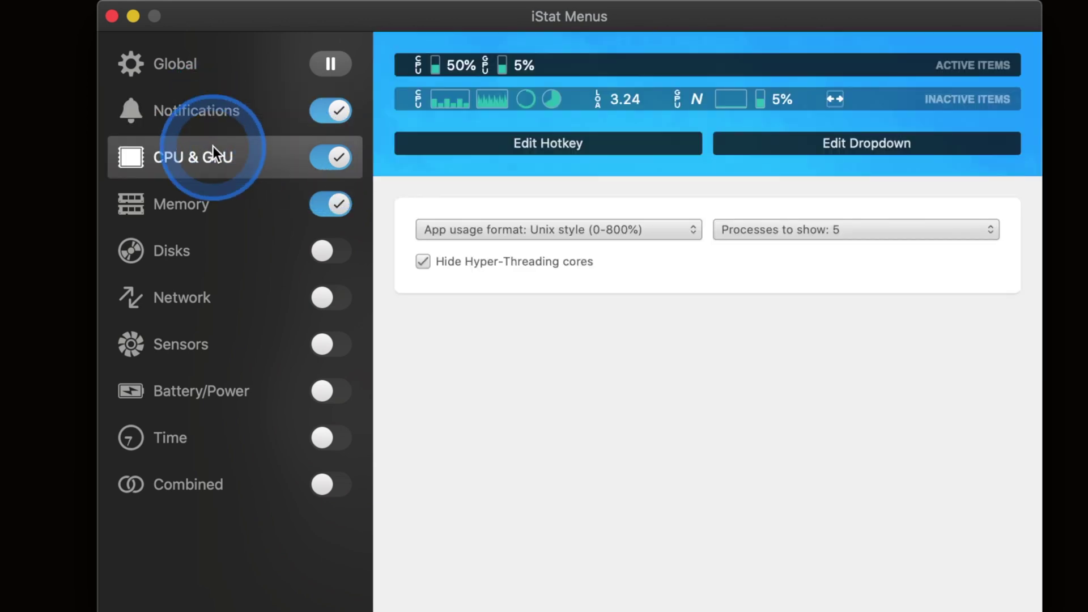
pyautogui.click(219, 154)
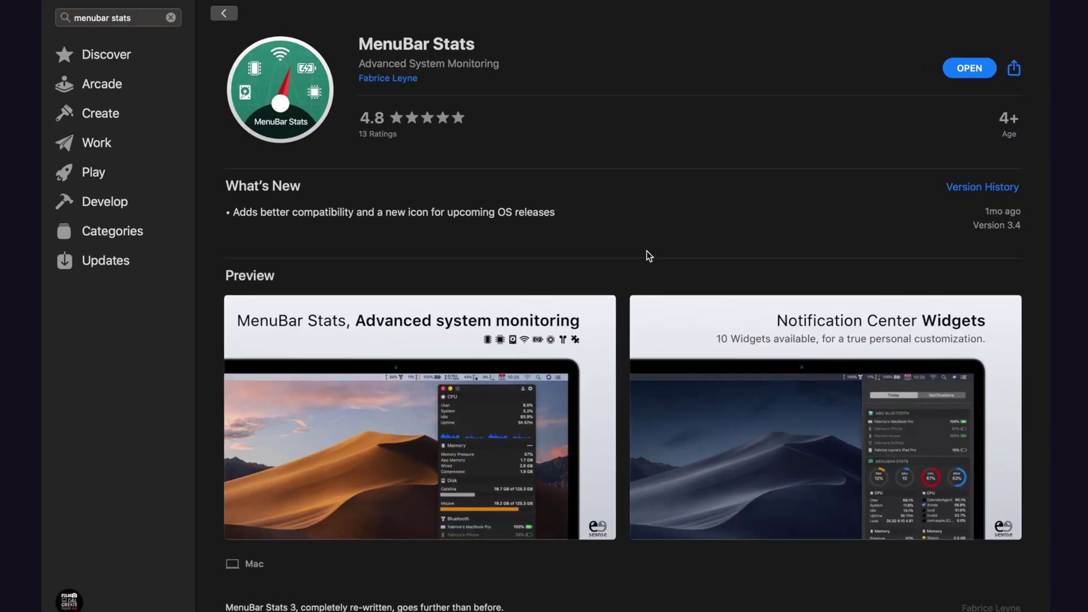
# - Switch to the MenuBar Stats page in the App Store and browse through its preview screenshots
pyautogui.click(685, 238)
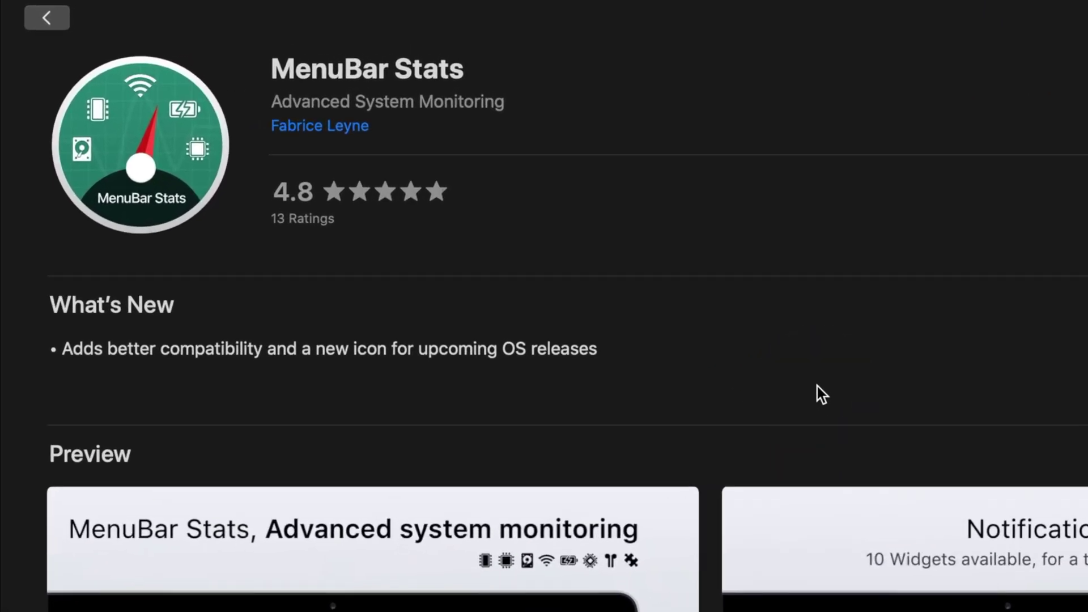
pyautogui.click(829, 414)
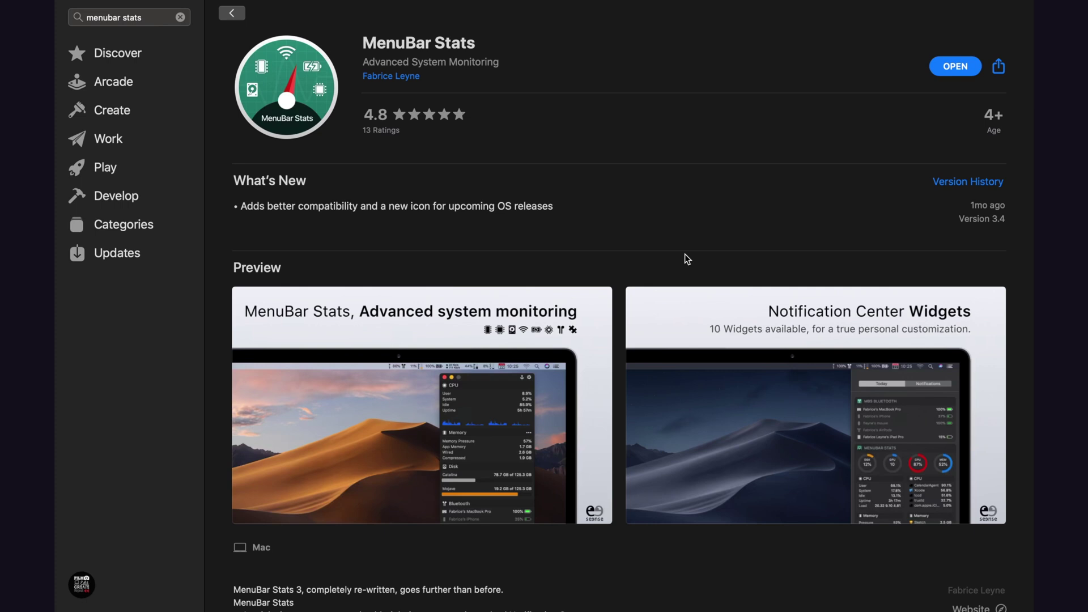
pyautogui.moveTo(687, 283)
pyautogui.mouseDown()
pyautogui.moveTo(692, 315)
pyautogui.moveTo(620, 378)
pyautogui.moveTo(537, 389)
pyautogui.mouseUp()
pyautogui.moveTo(507, 407)
pyautogui.mouseDown()
pyautogui.moveTo(790, 395)
pyautogui.moveTo(987, 428)
pyautogui.moveTo(1022, 426)
pyautogui.moveTo(1023, 411)
pyautogui.mouseUp()
pyautogui.click(1021, 410)
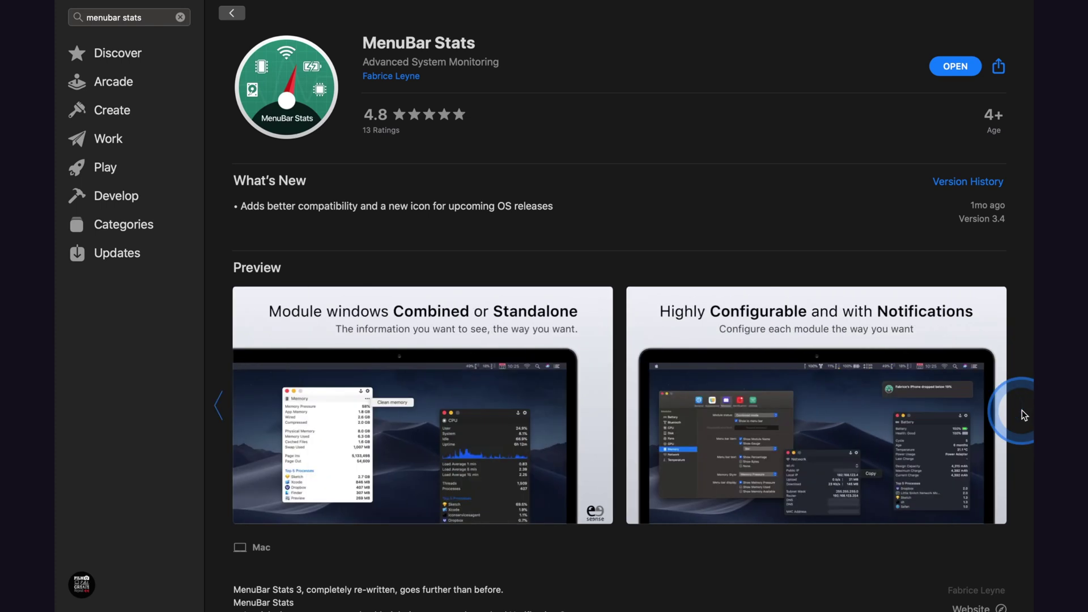
pyautogui.click(829, 379)
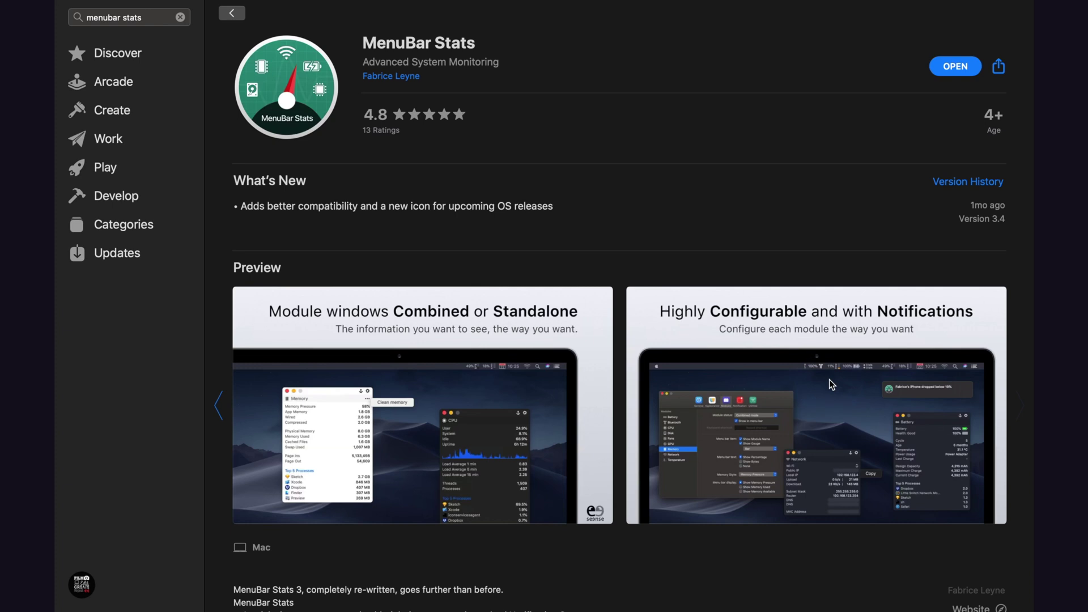
pyautogui.click(743, 399)
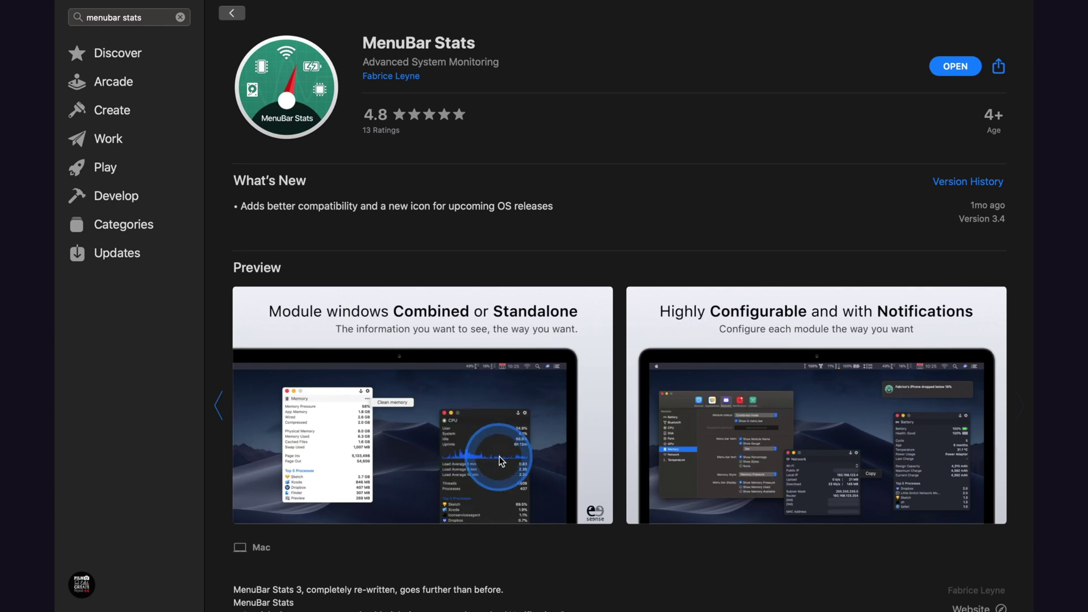
pyautogui.click(218, 405)
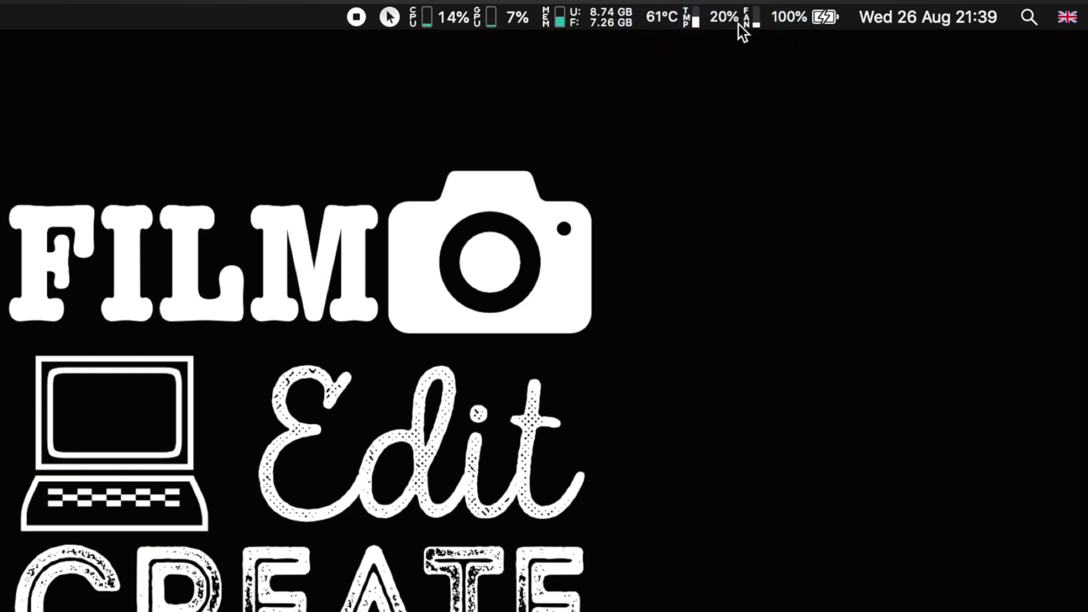
# - Look through the Battery, Bluetooth, CPU and Fans module settings in the MenuBar Stats preferences
pyautogui.click(683, 24)
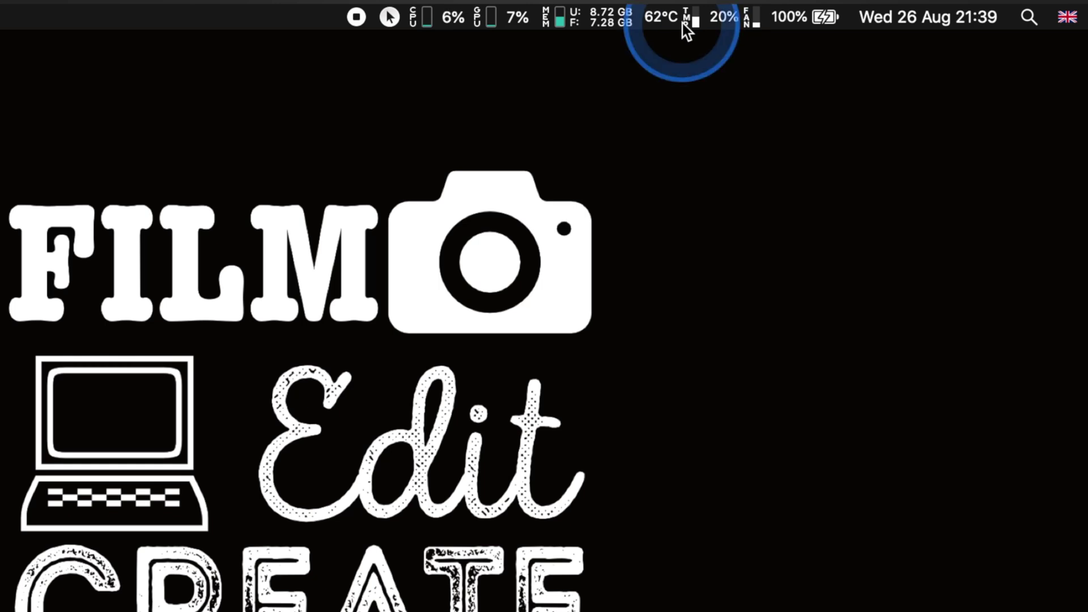
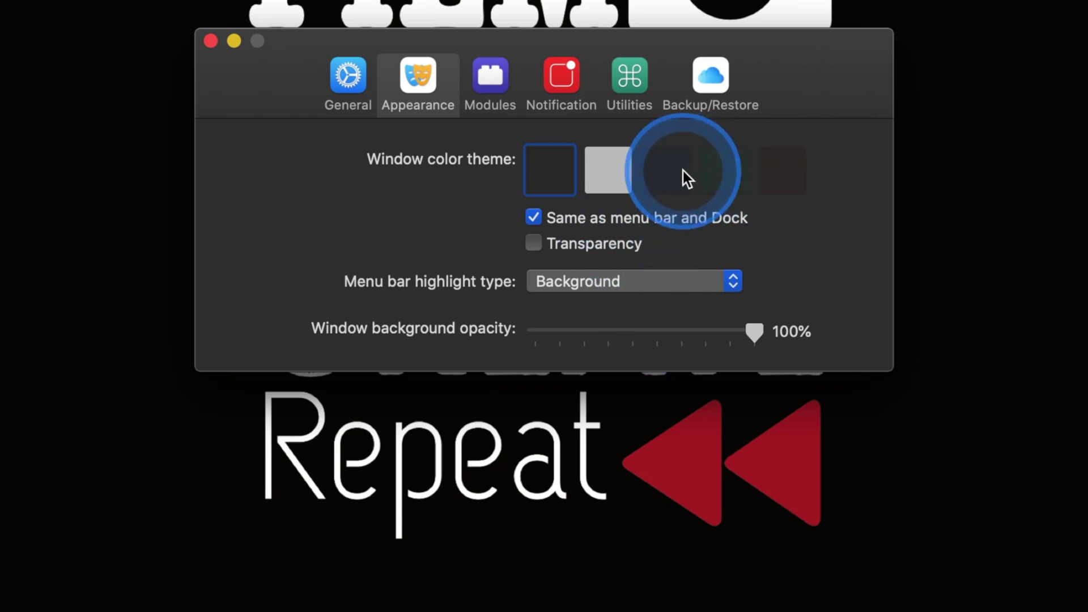
pyautogui.click(491, 83)
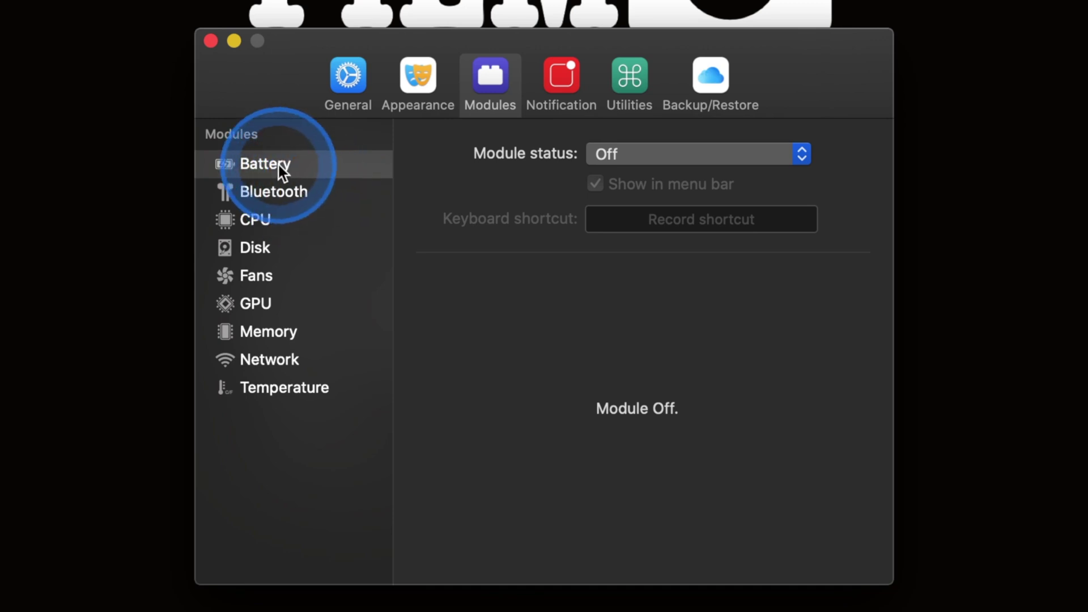
pyautogui.click(283, 197)
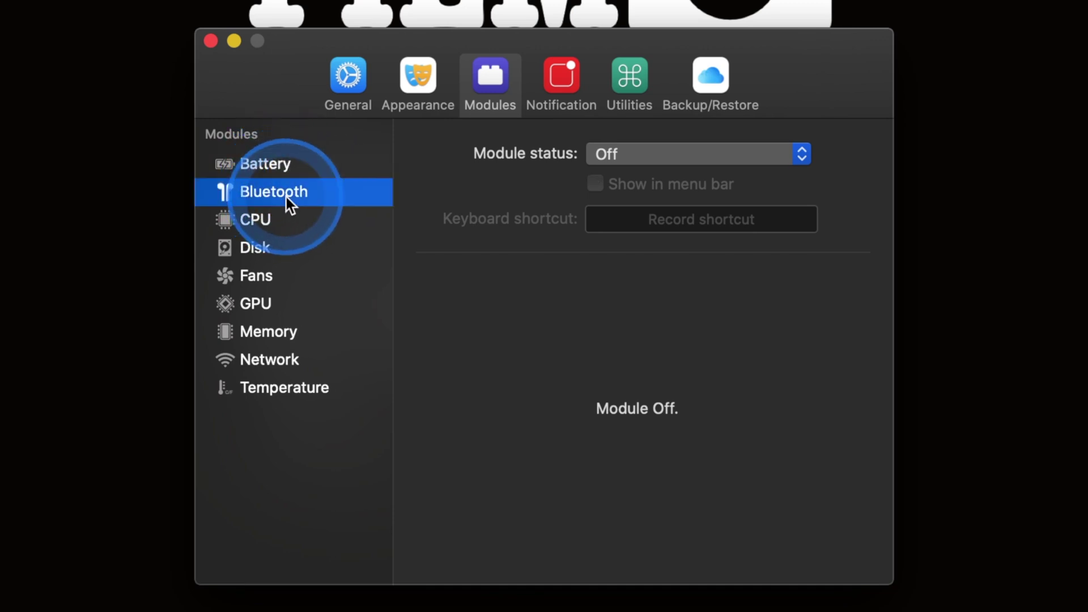
pyautogui.click(267, 222)
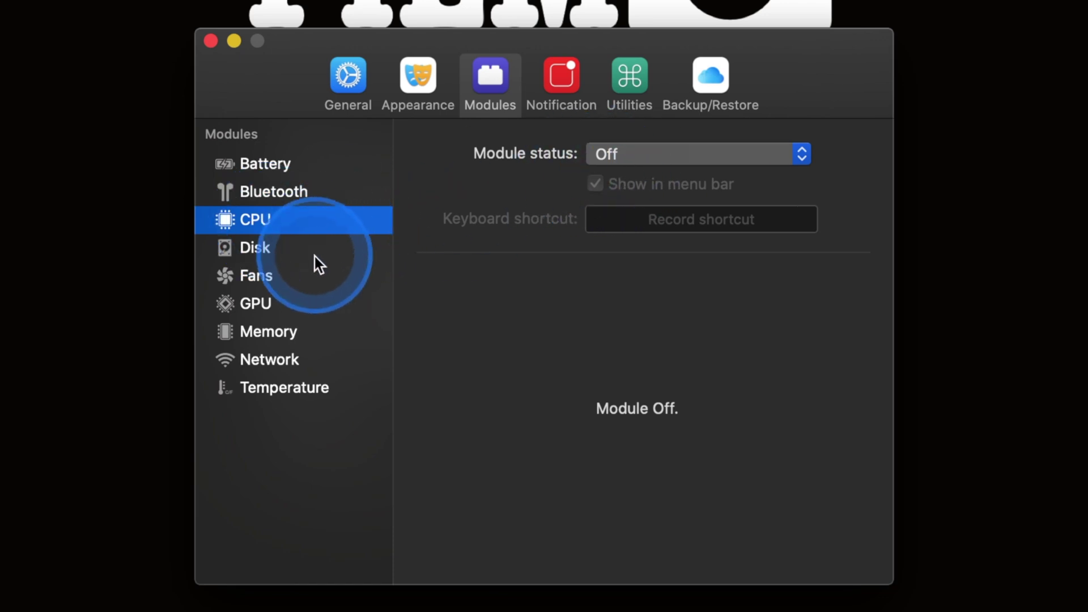
pyautogui.click(279, 276)
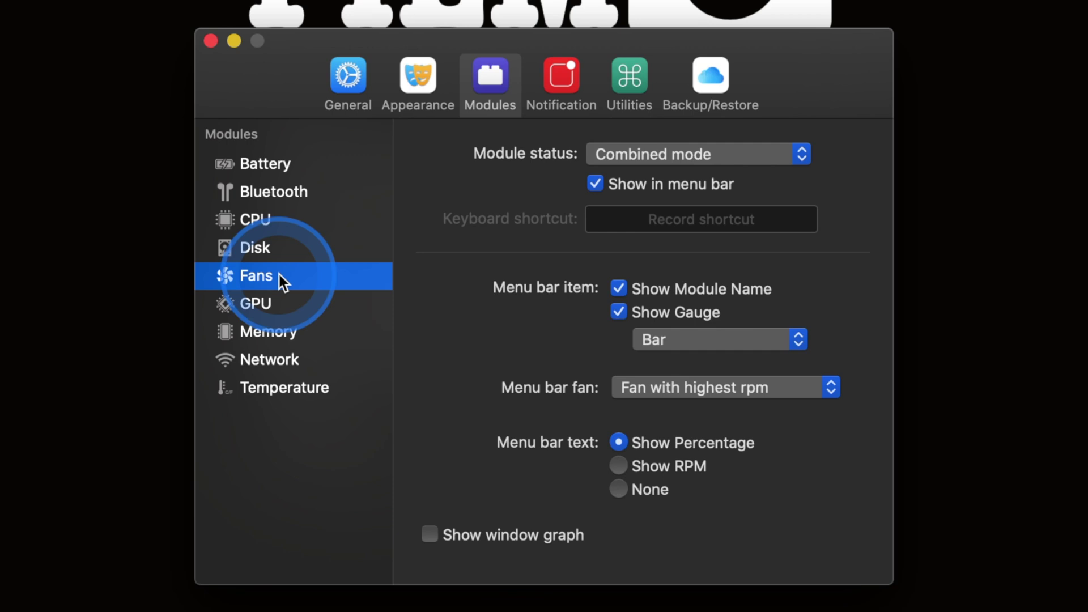
# - Examine the Temperature module's status modes, selectable menu bar sensors and gauge styles without changing them
pyautogui.click(311, 386)
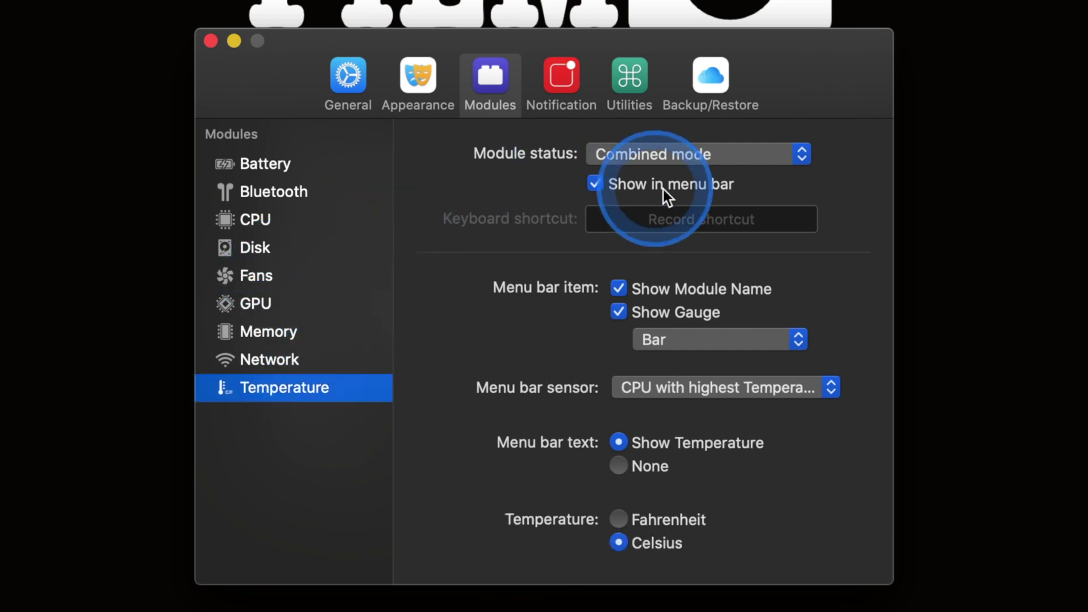
pyautogui.click(677, 150)
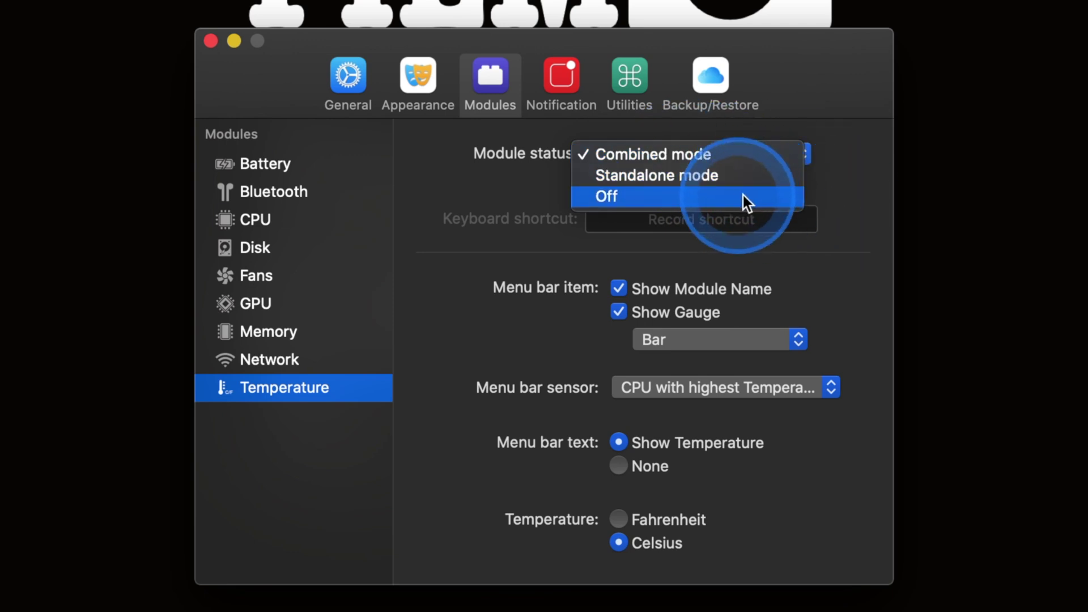
pyautogui.click(836, 199)
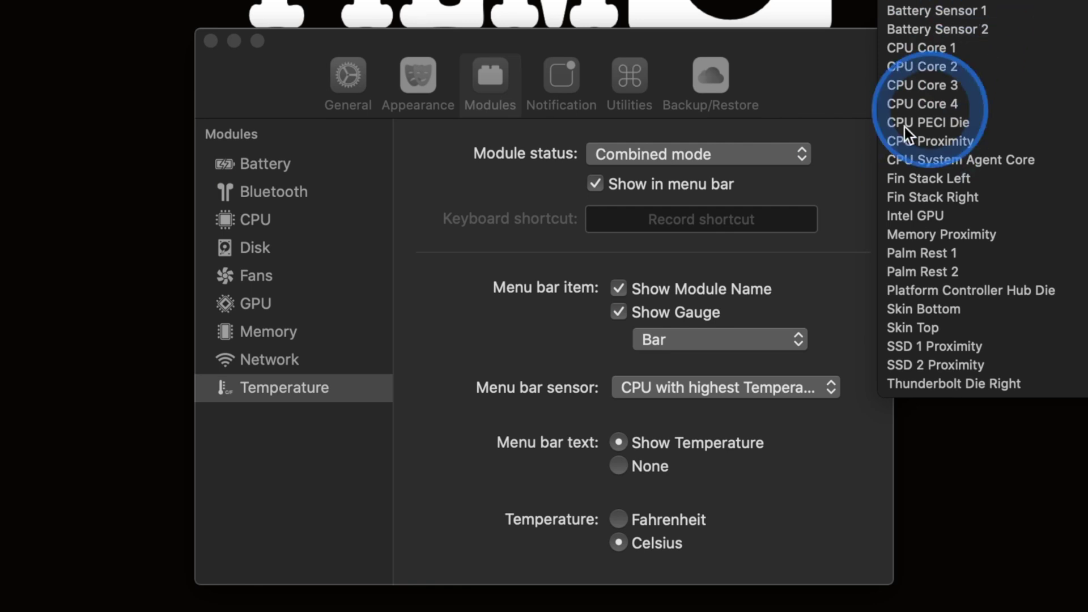
pyautogui.click(820, 91)
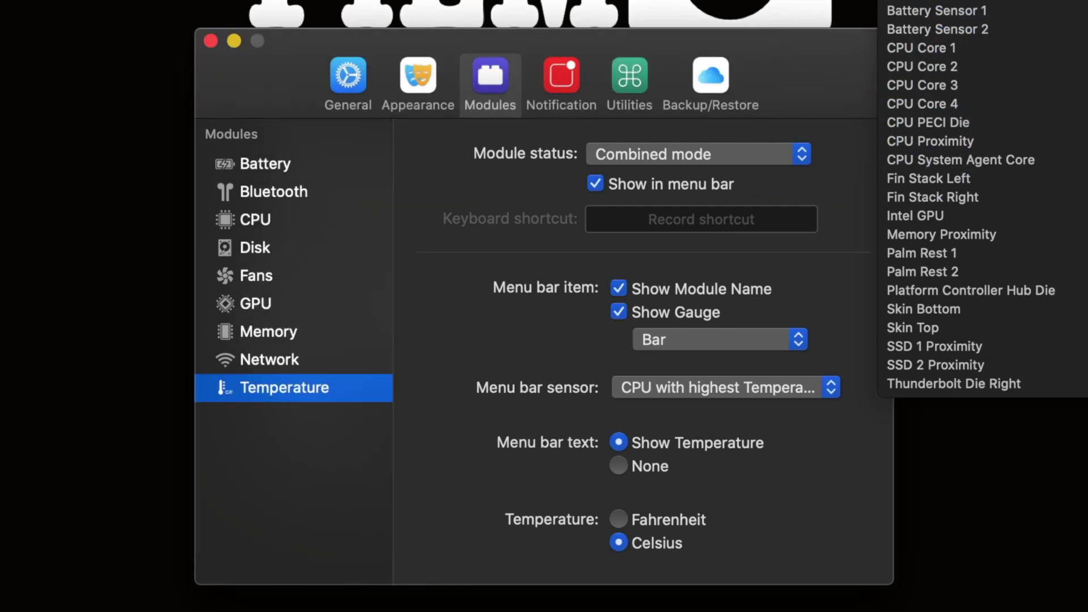
pyautogui.click(848, 103)
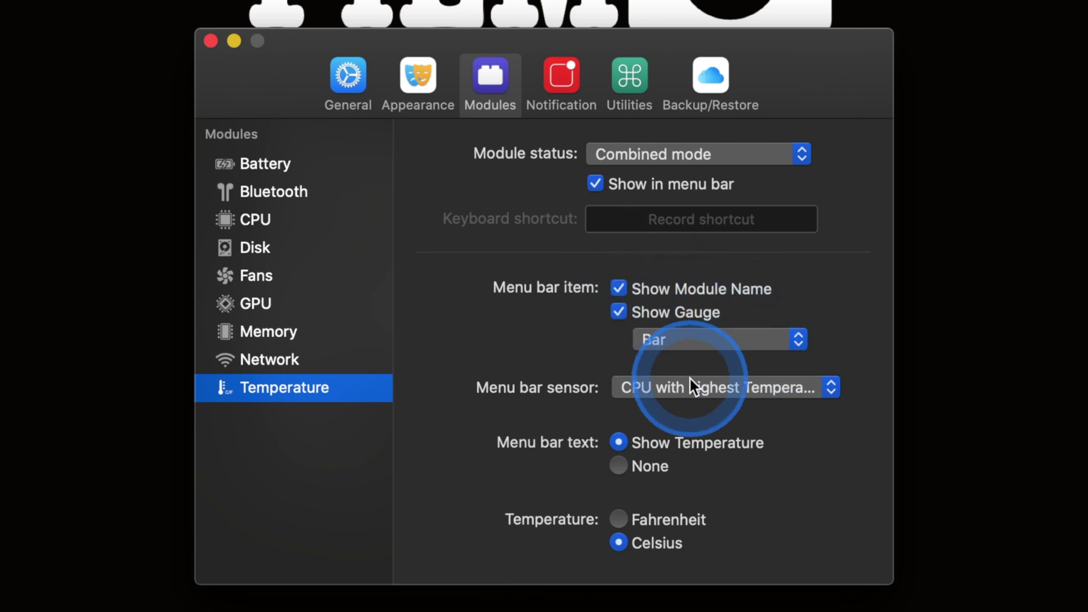
pyautogui.click(688, 340)
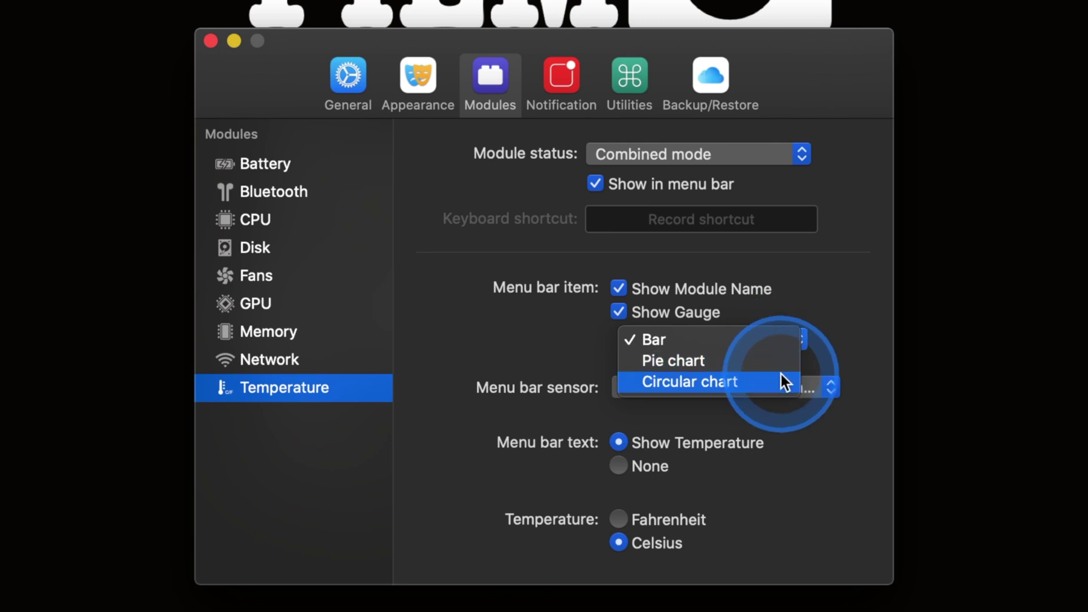
pyautogui.click(772, 472)
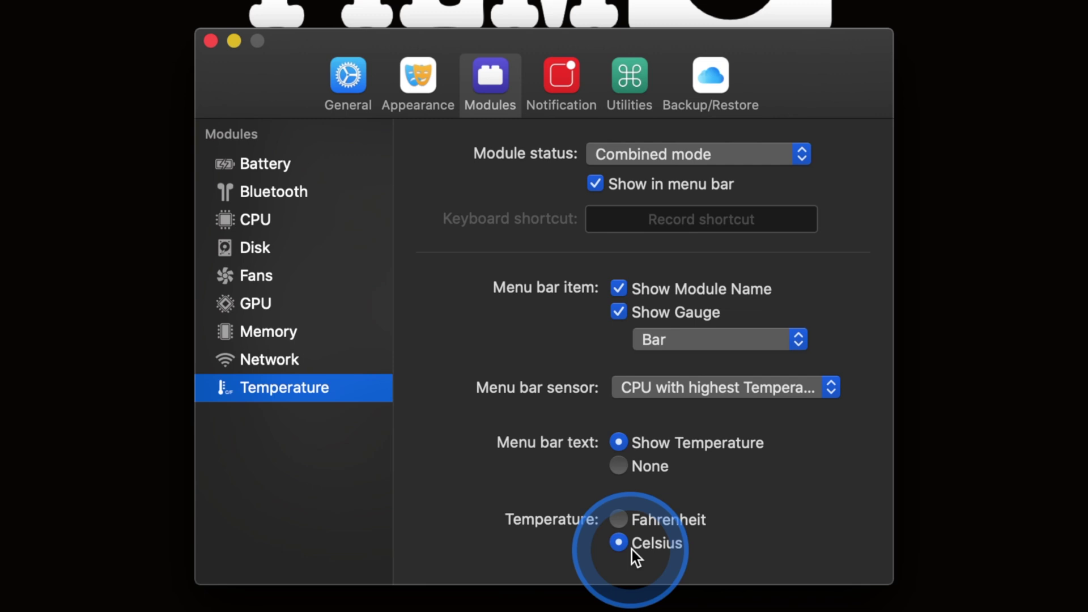
# - Return to the Fans module settings and check the gauge styles offered for its menu bar item
pyautogui.click(281, 281)
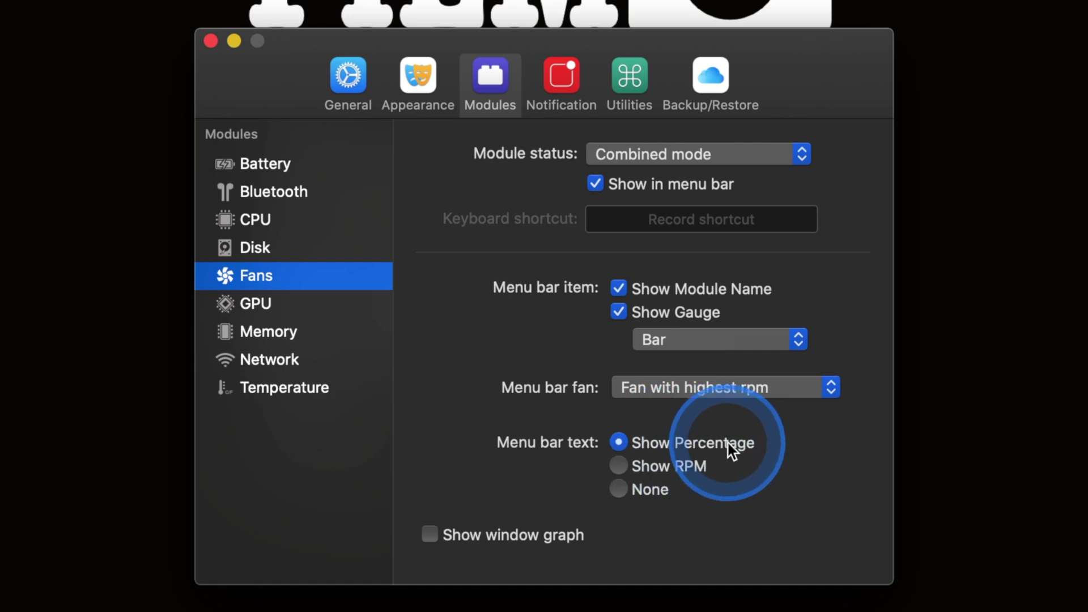
pyautogui.click(734, 344)
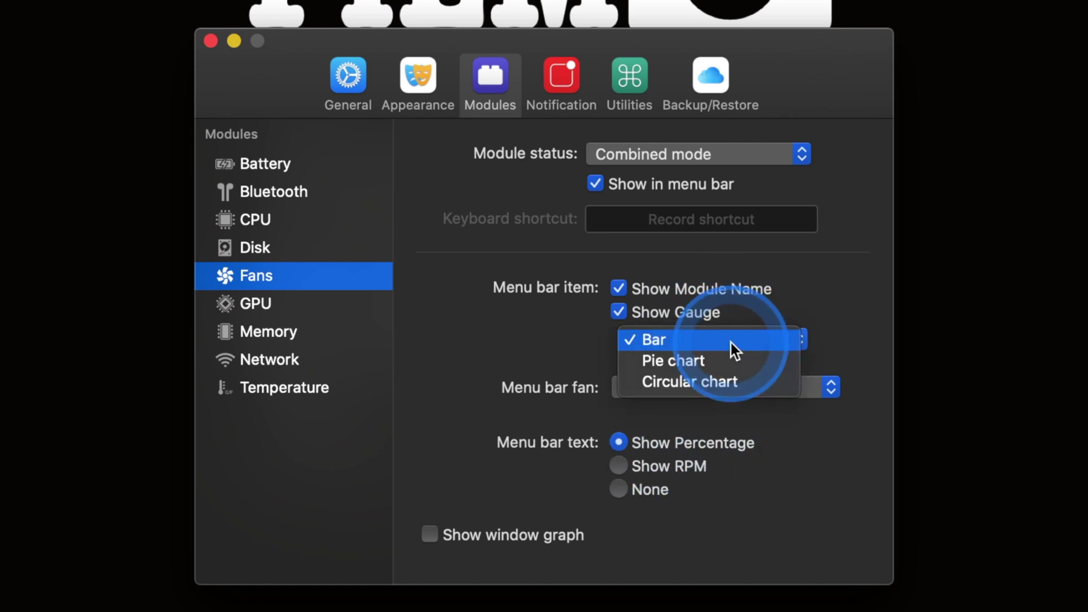
pyautogui.click(821, 338)
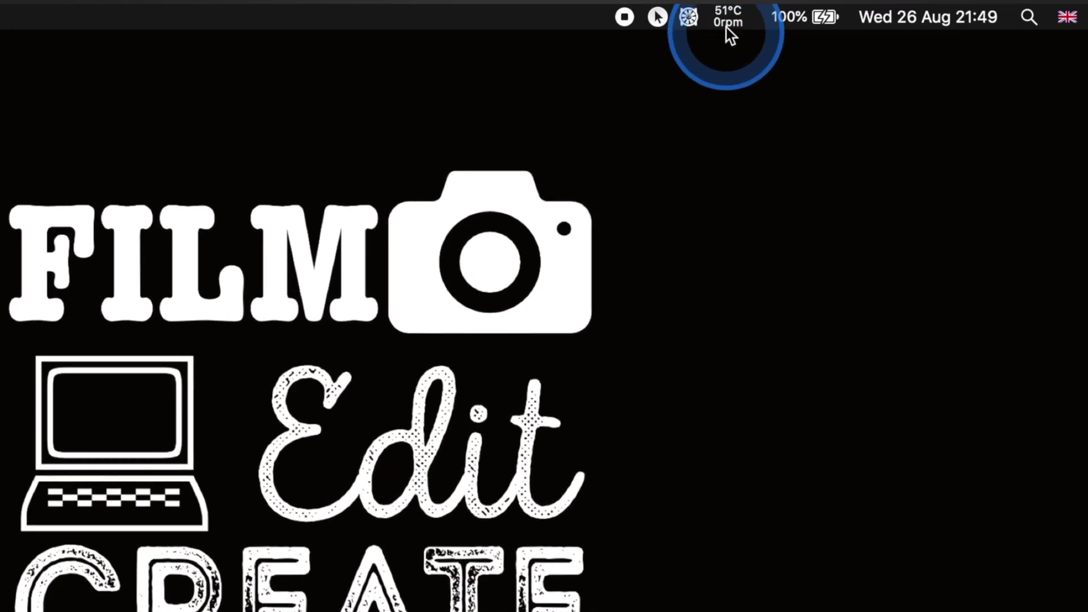
# - Show the Macs Fan Control window, decline the MacUpdate rating request and move the window toward the middle of the desktop
pyautogui.moveTo(725, 18)
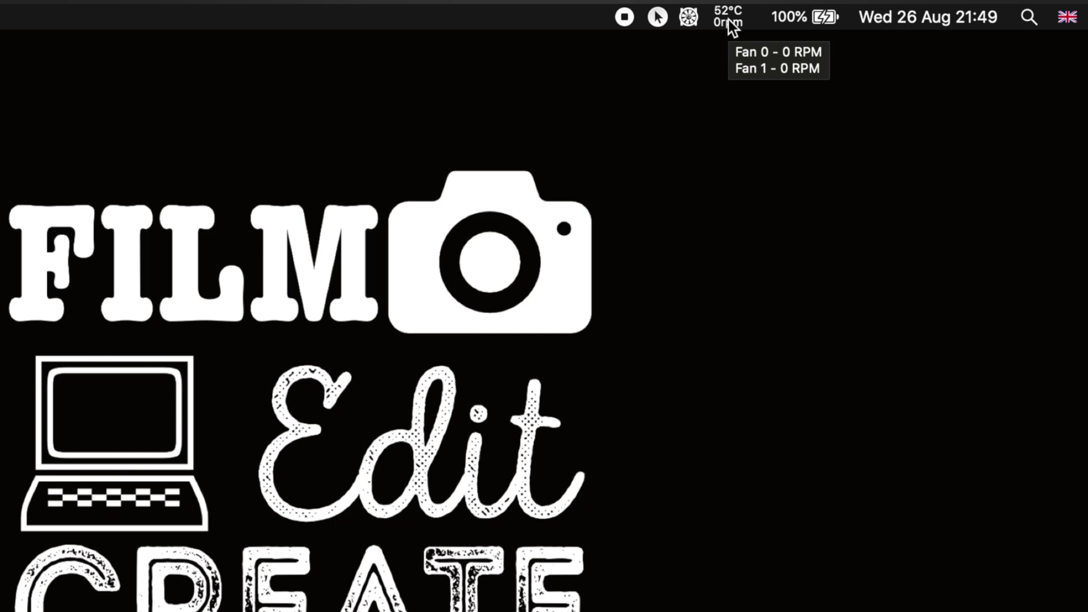
pyautogui.click(729, 20)
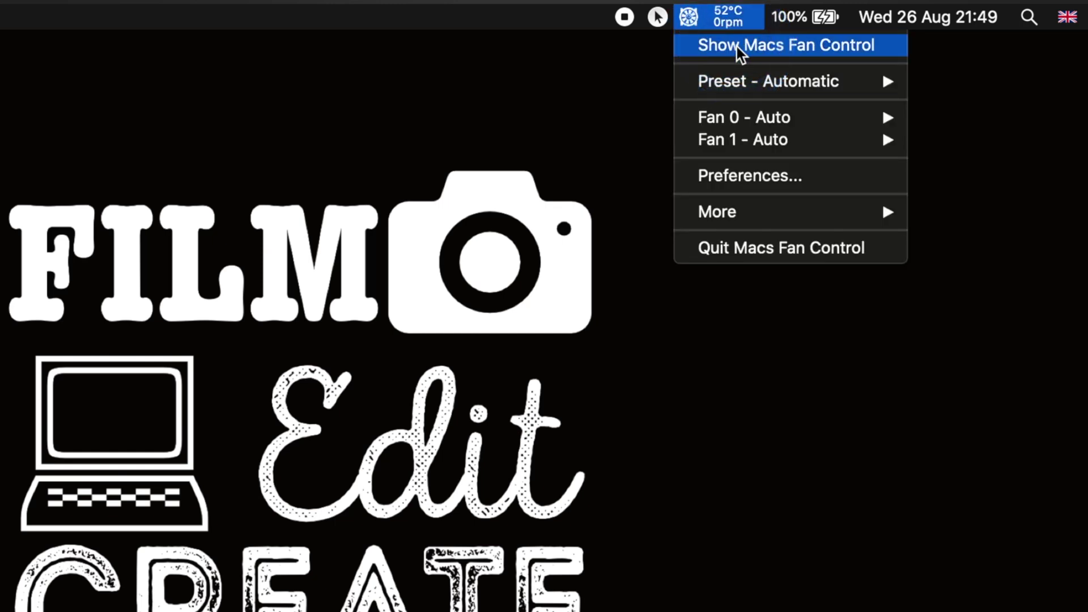
pyautogui.click(737, 46)
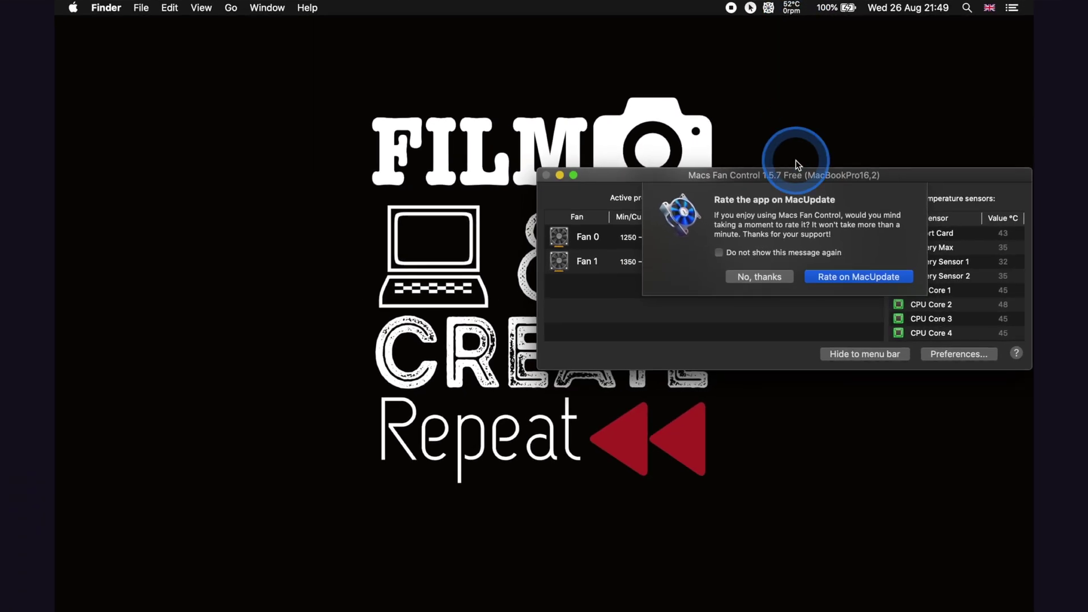
pyautogui.click(778, 281)
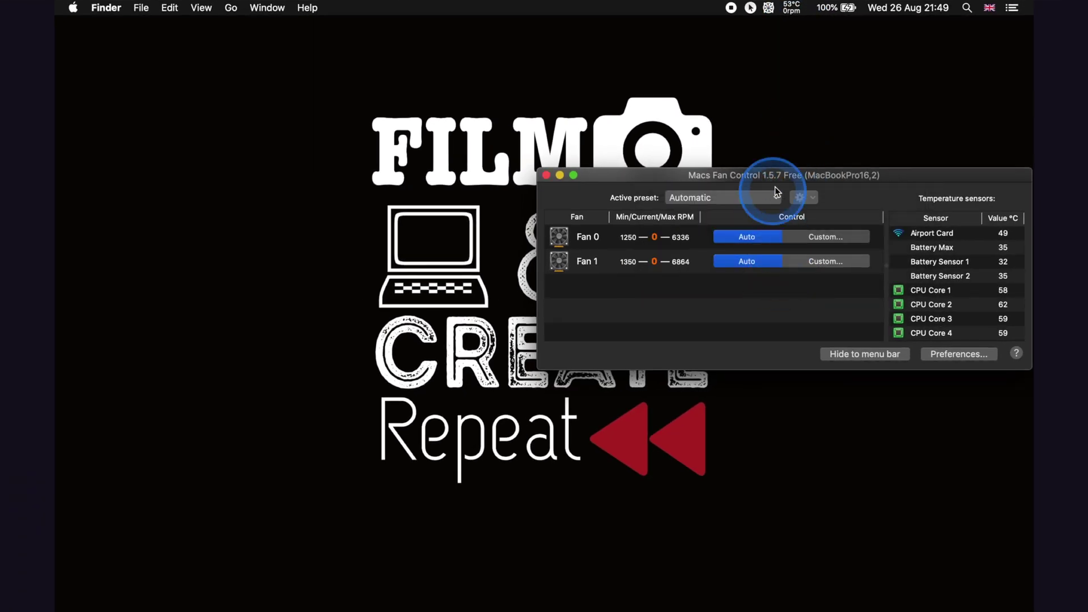
pyautogui.moveTo(789, 171); pyautogui.dragTo(611, 167)
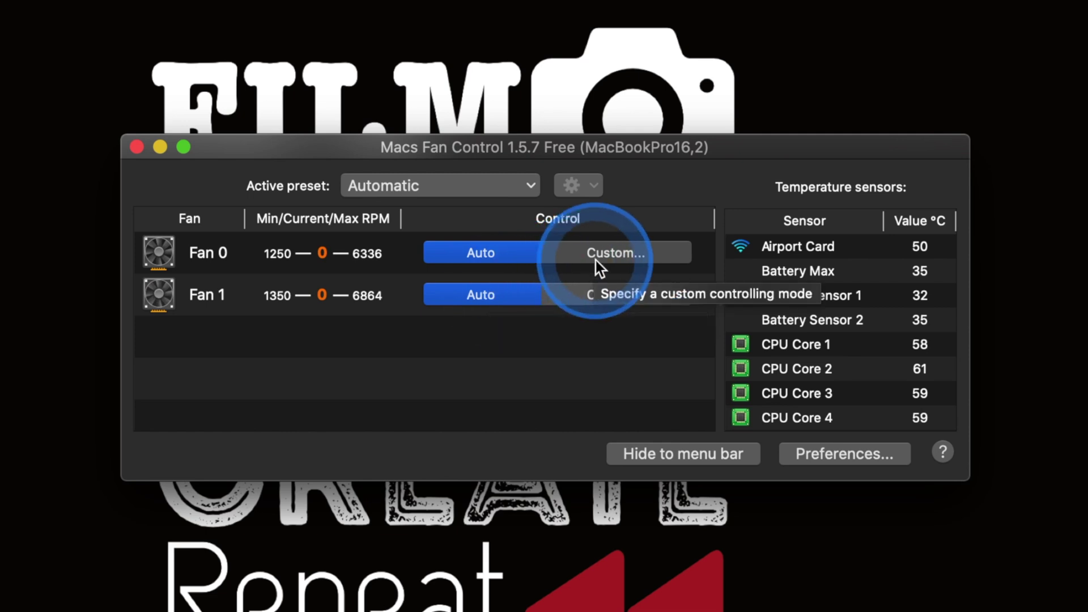
# - Try a constant speed of 3555 RPM for Fan 0 and return the fan to Auto control
pyautogui.click(617, 256)
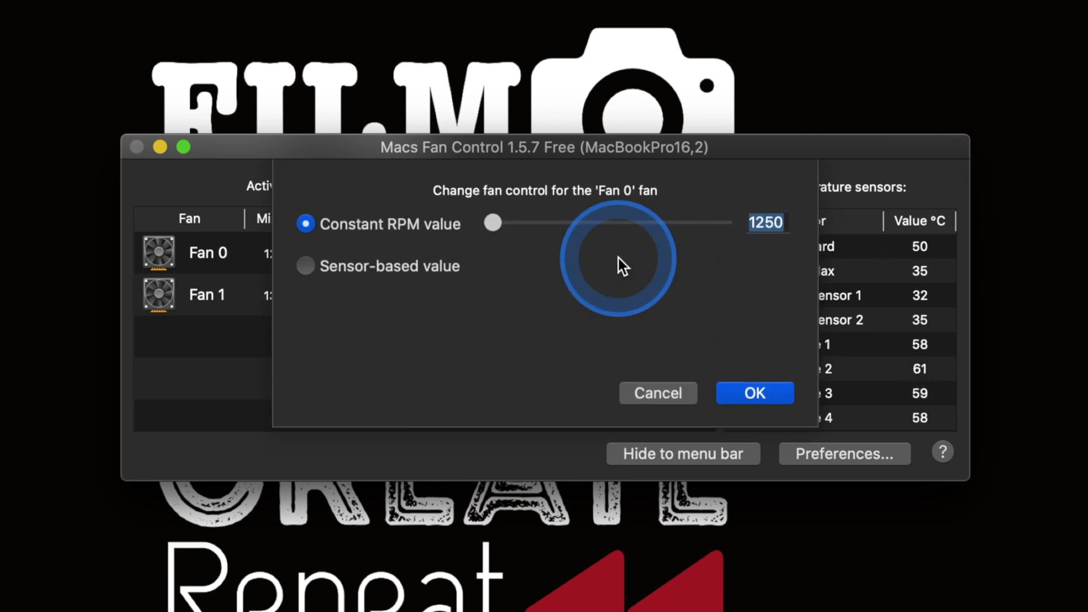
pyautogui.moveTo(501, 225); pyautogui.dragTo(600, 226)
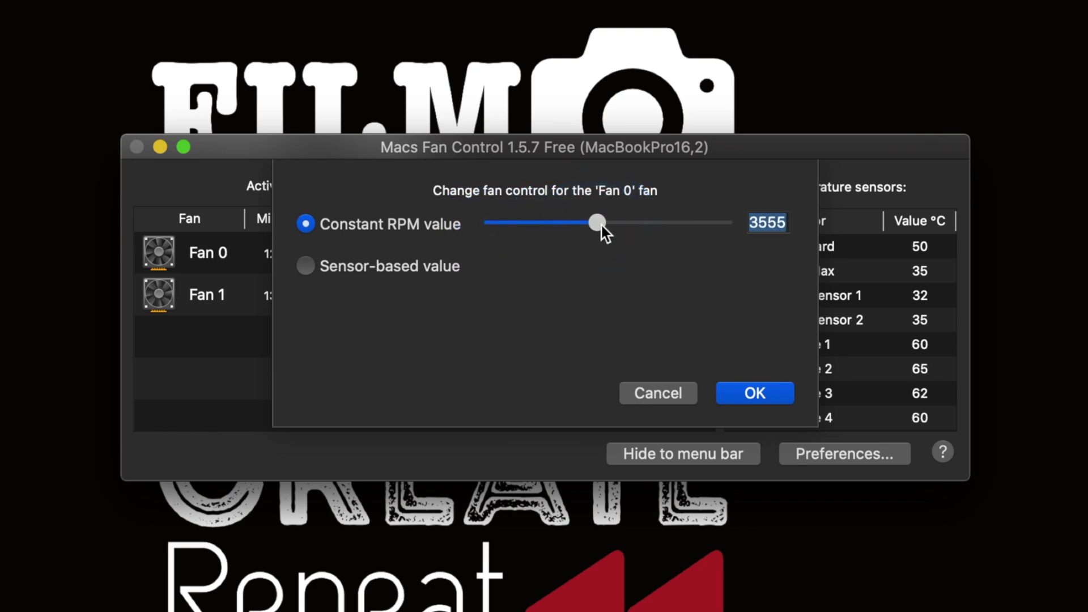
pyautogui.click(758, 397)
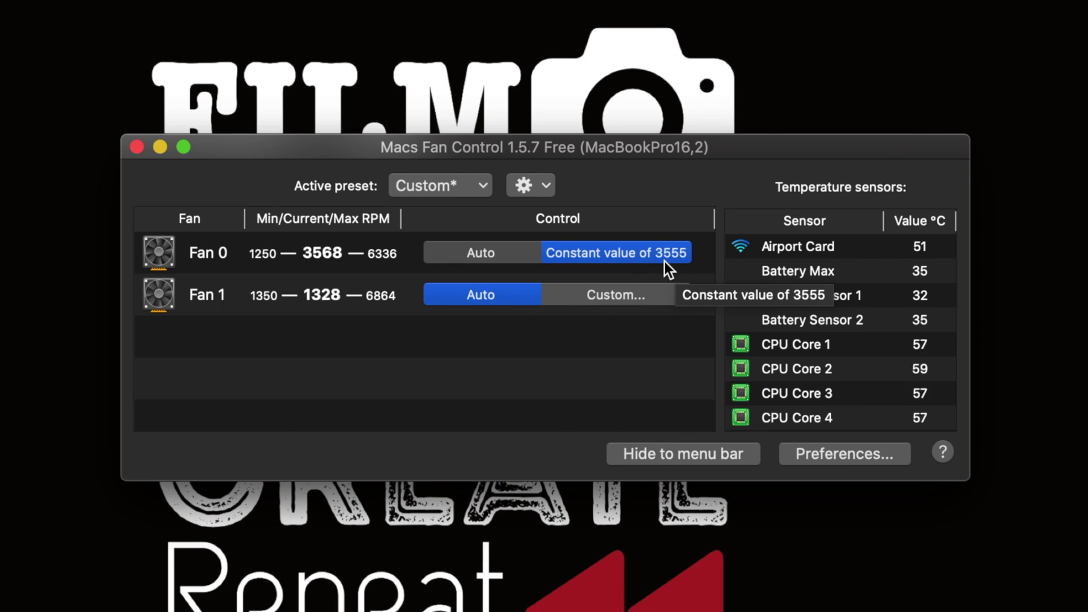
pyautogui.moveTo(664, 260); pyautogui.dragTo(501, 251)
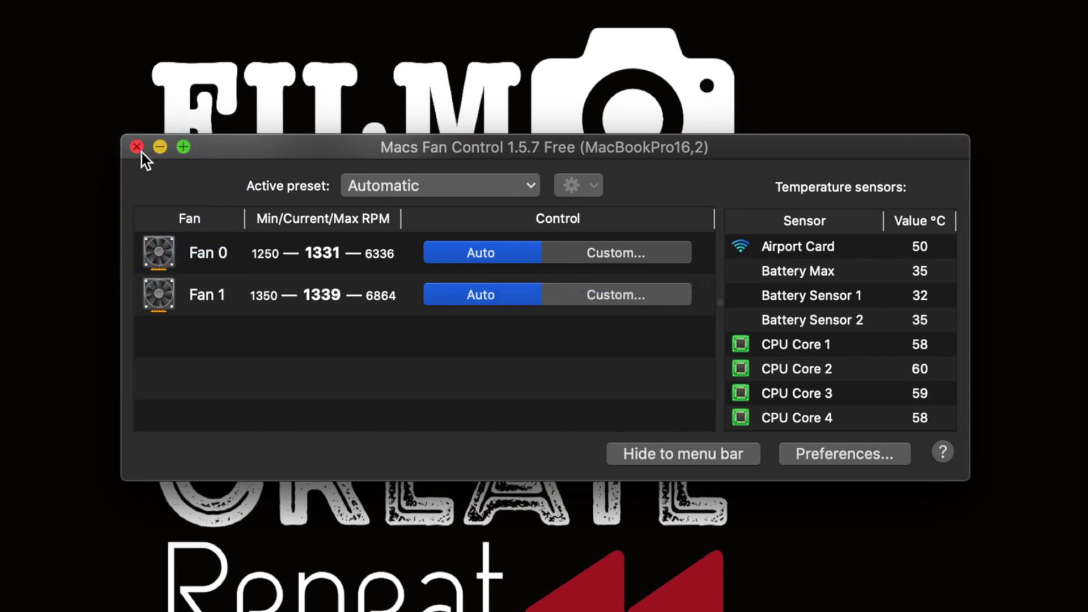
# - Switch to the Turbo Boost Switcher website and browse back and forth through its feature carousel
pyautogui.moveTo(653, 123); pyautogui.dragTo(665, 146)
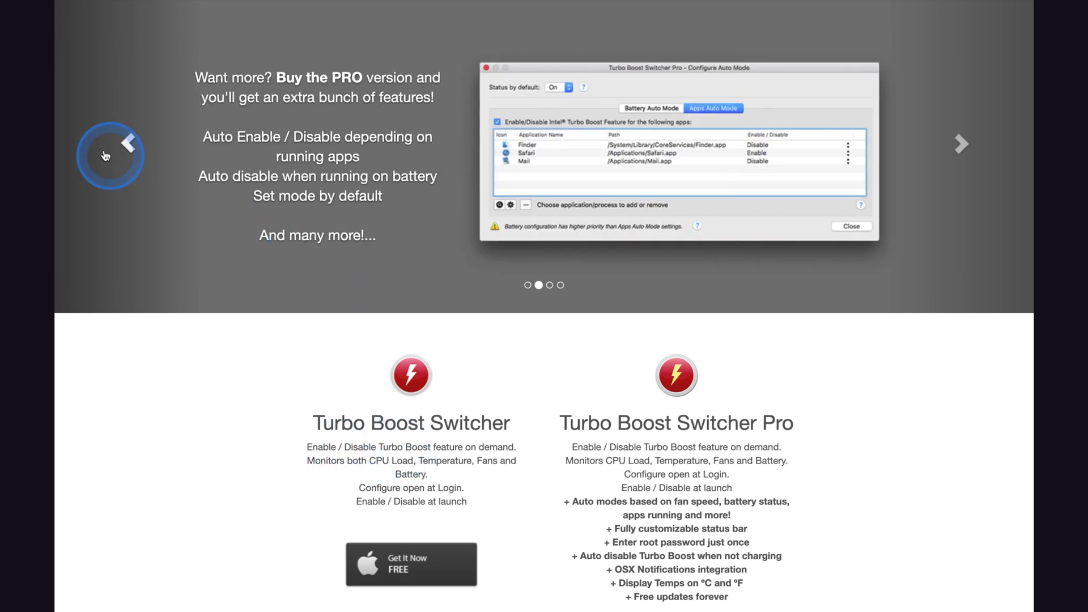
pyautogui.click(127, 142)
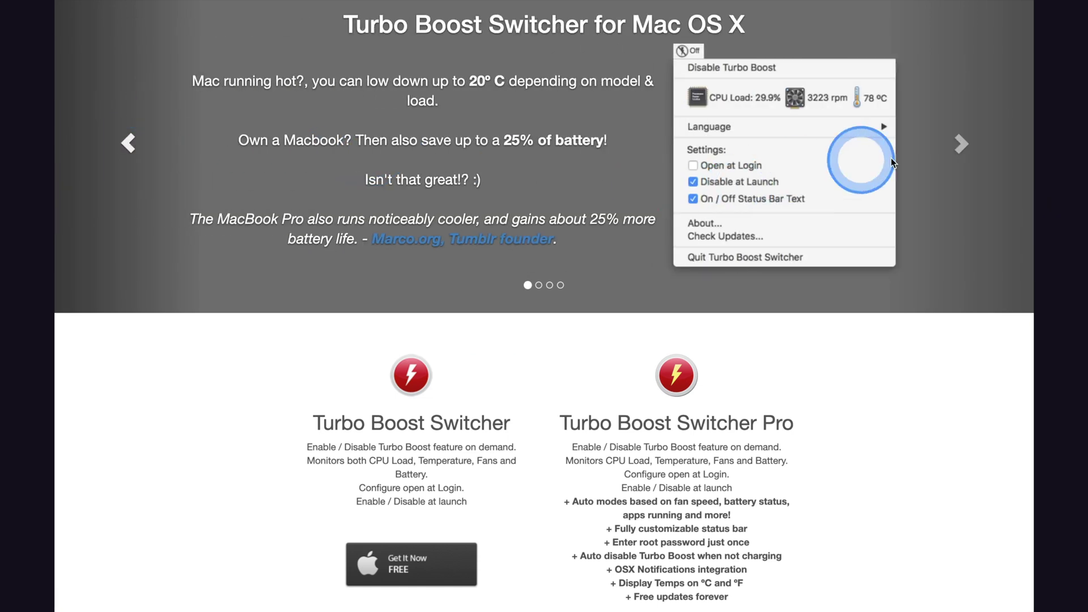
pyautogui.click(960, 146)
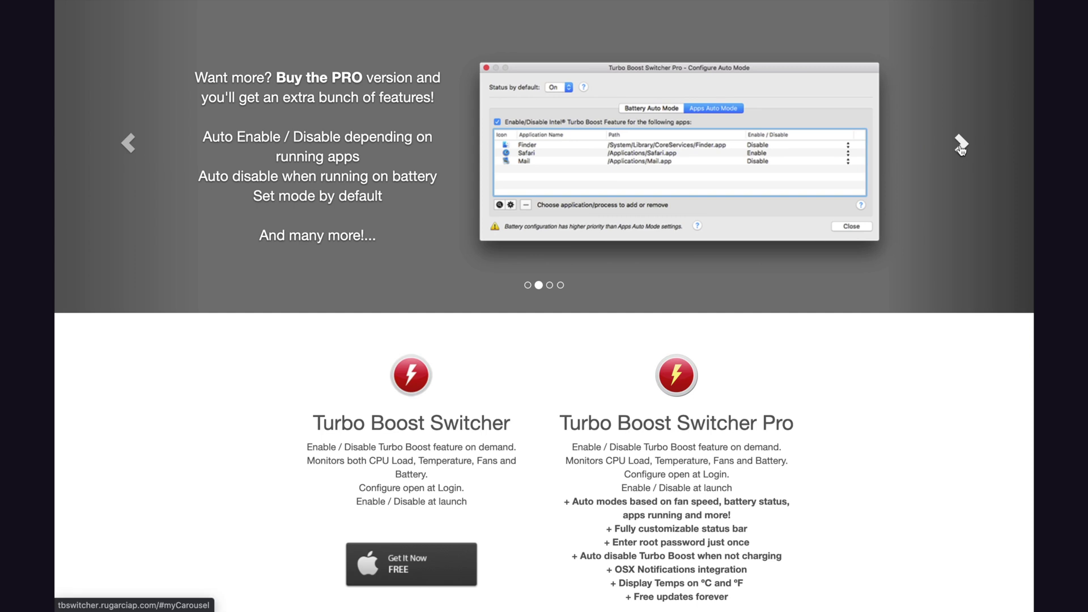
pyautogui.click(960, 146)
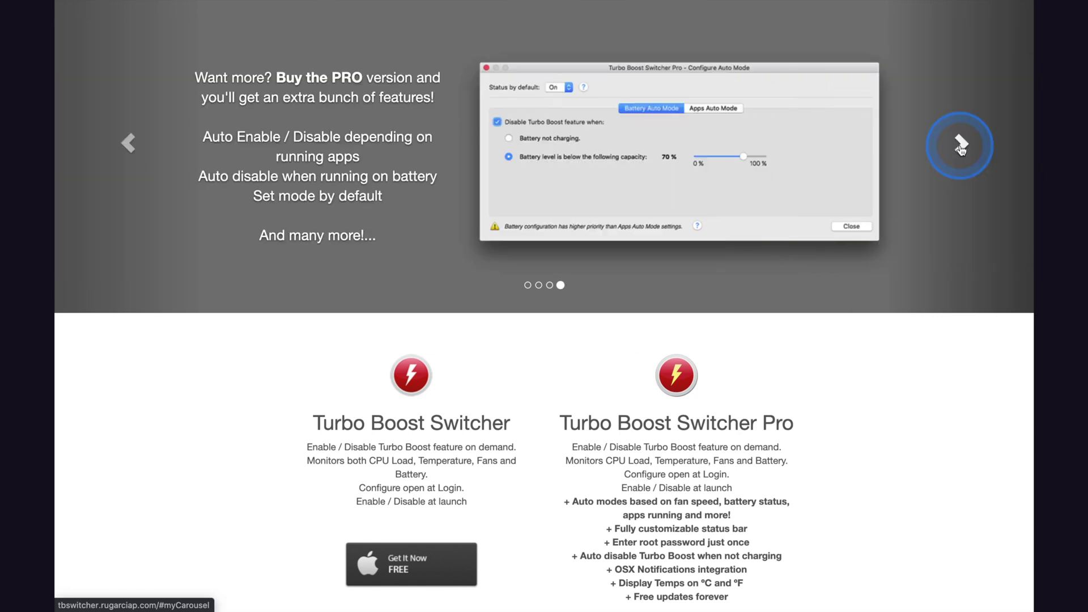
pyautogui.click(760, 136)
pyautogui.click(121, 160)
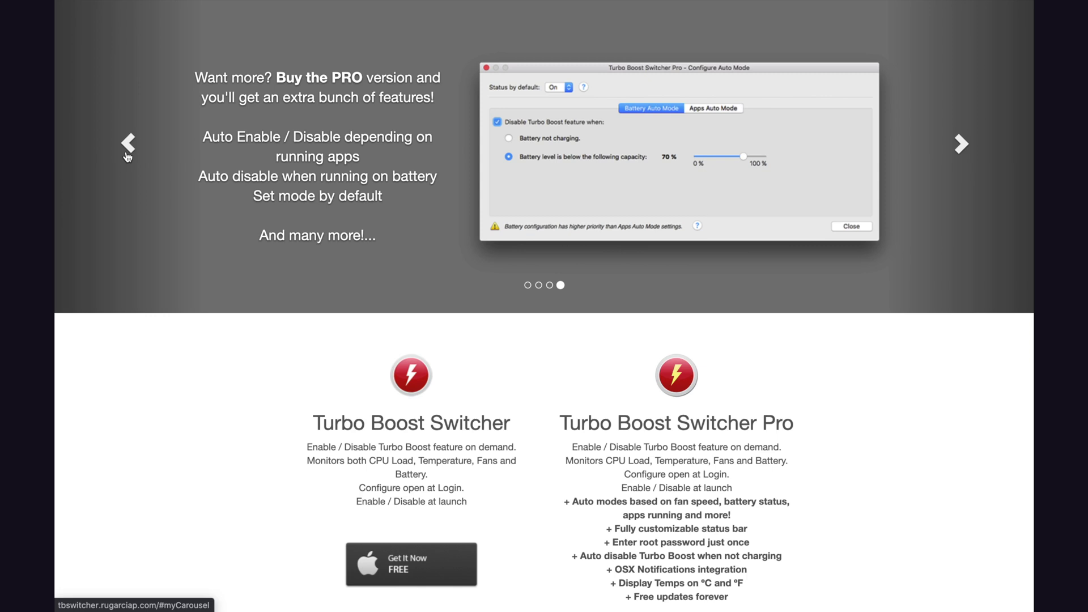
pyautogui.click(127, 156)
pyautogui.click(126, 156)
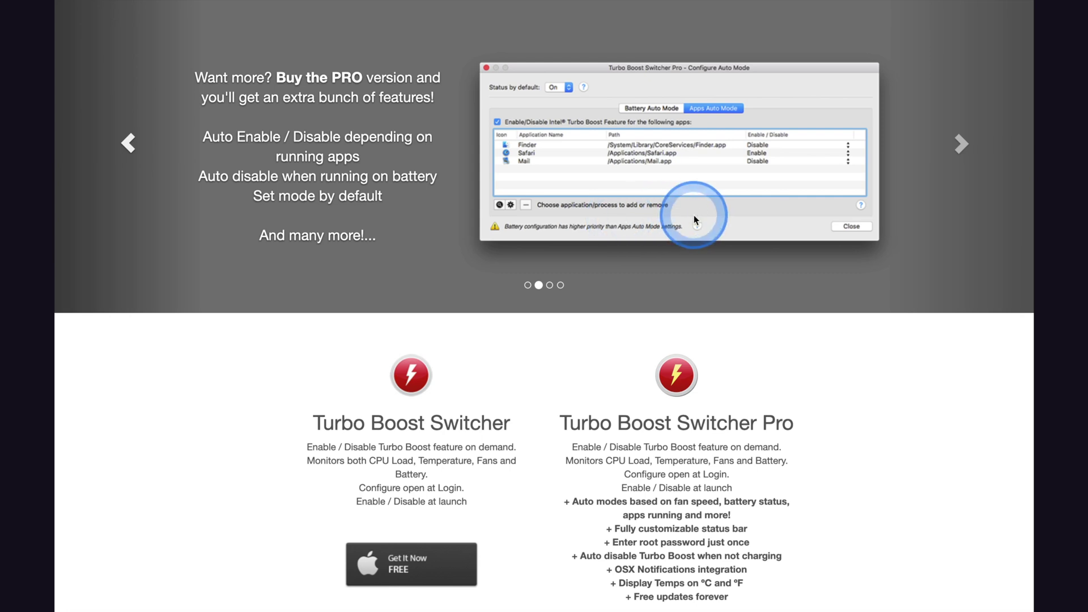
pyautogui.click(127, 144)
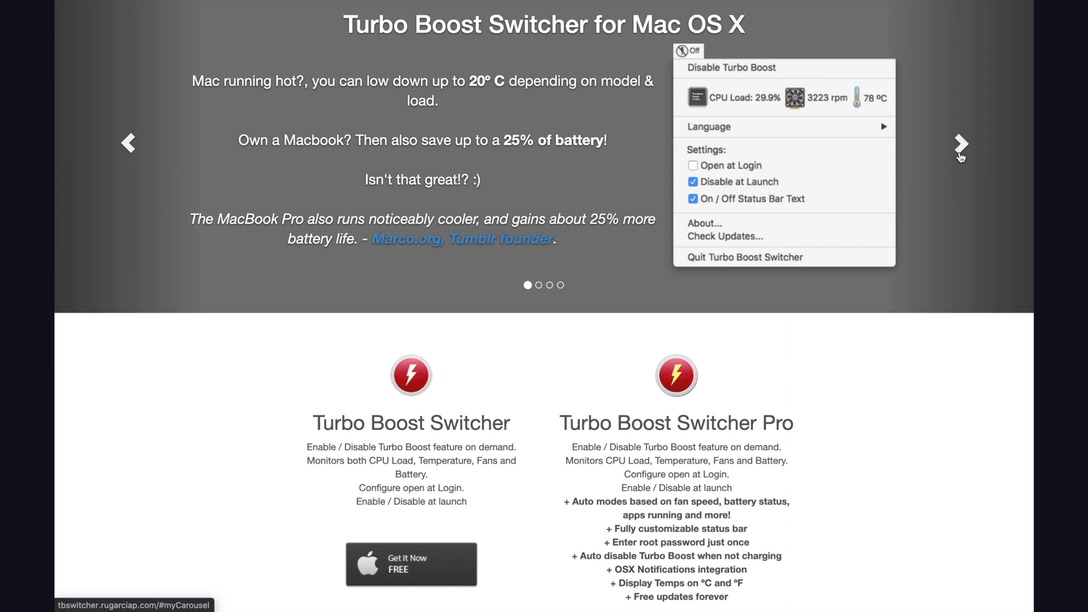
# - Read the feature lists comparing the free Turbo Boost Switcher with Turbo Boost Switcher Pro
pyautogui.scroll(-3, 851, 437)
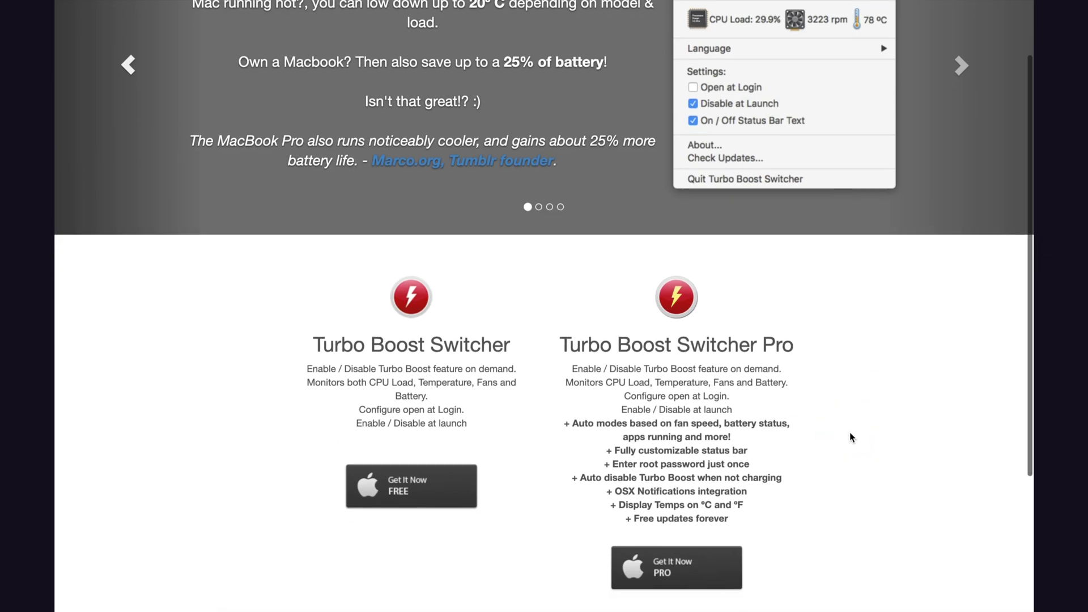
pyautogui.scroll(-1, 851, 437)
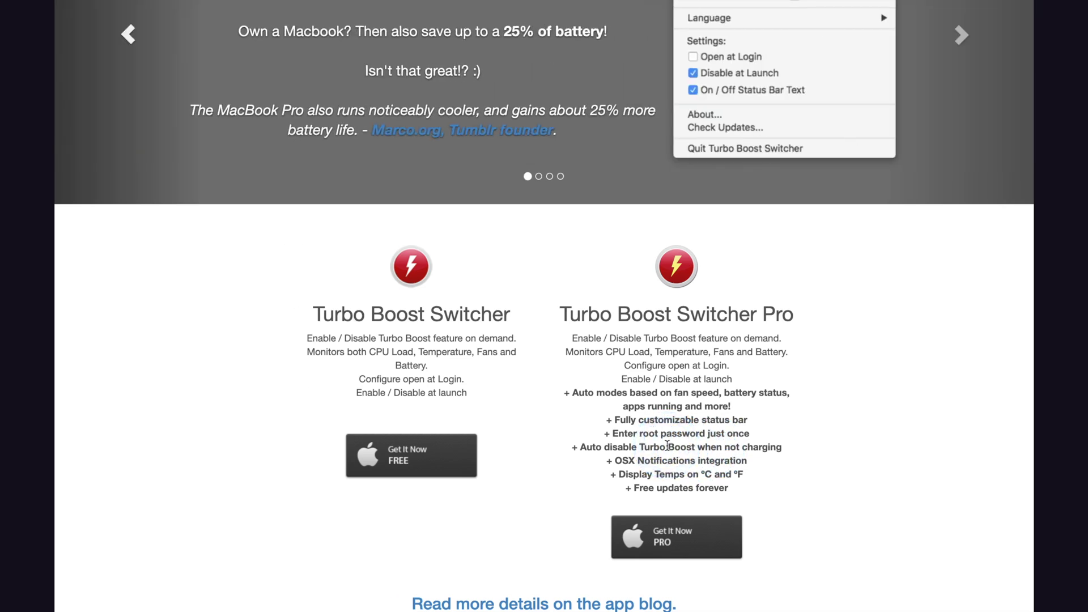
pyautogui.scroll(-1, 667, 446)
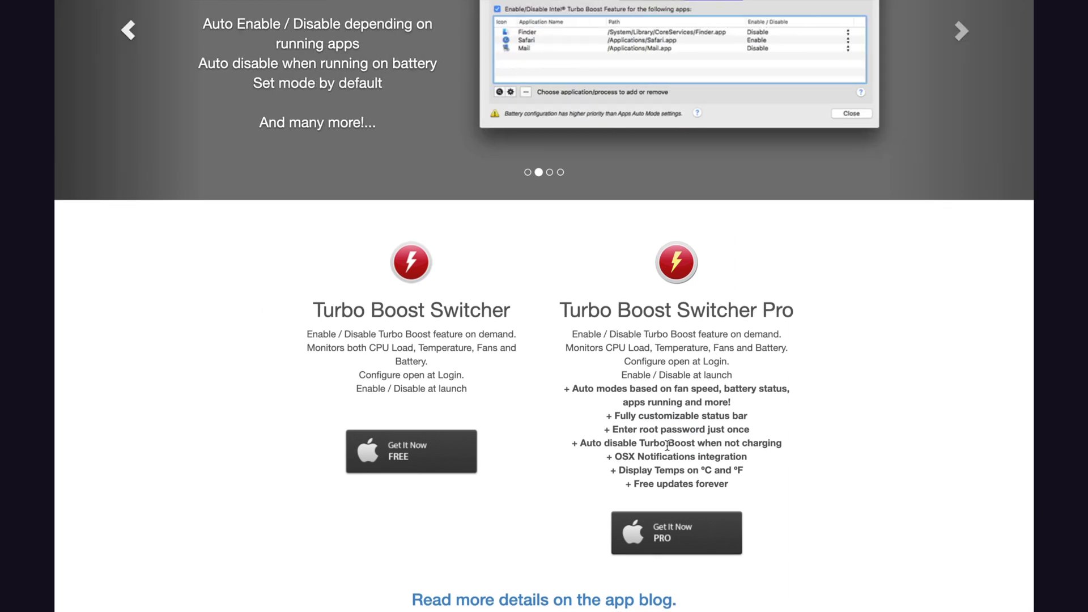
# - Open the Auto Mode configuration of Turbo Boost Switcher Pro and review its Fan speed, Battery and Running applications settings
pyautogui.scroll(-1, 667, 445)
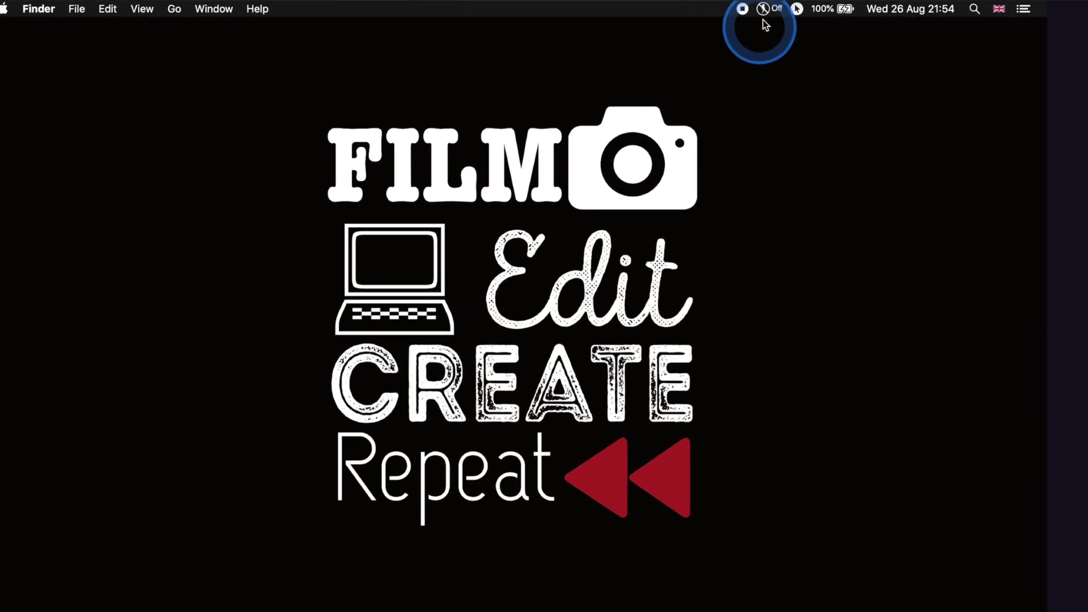
pyautogui.click(719, 15)
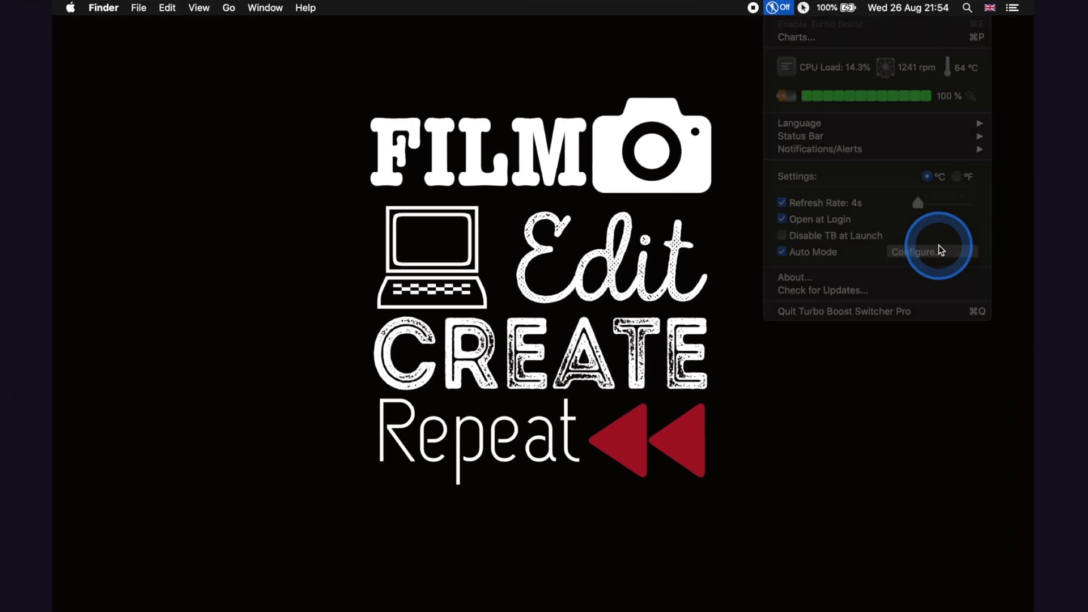
pyautogui.click(941, 427)
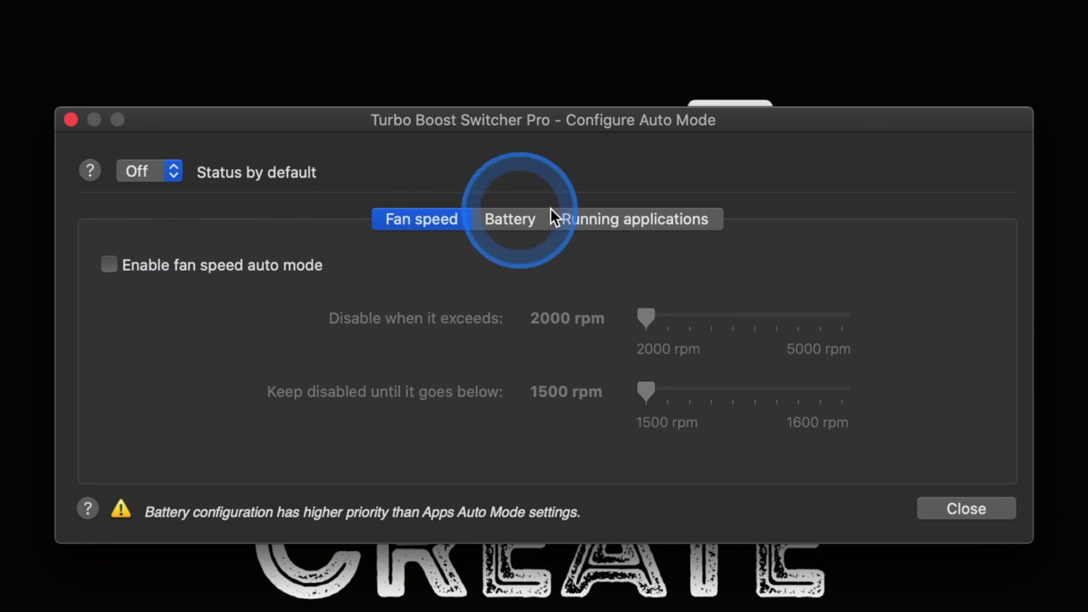
pyautogui.click(504, 220)
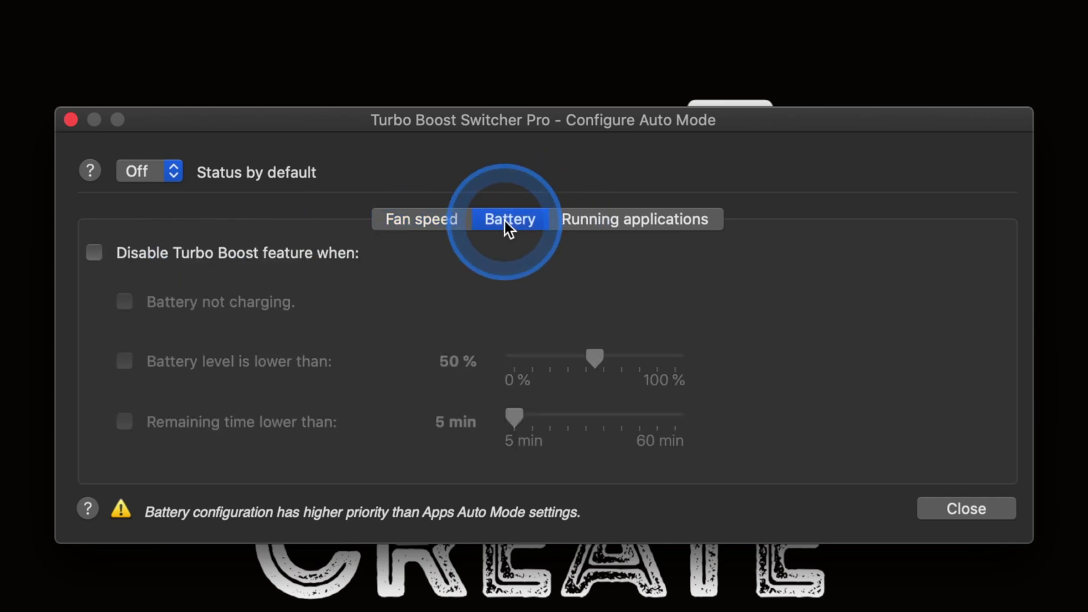
pyautogui.click(641, 221)
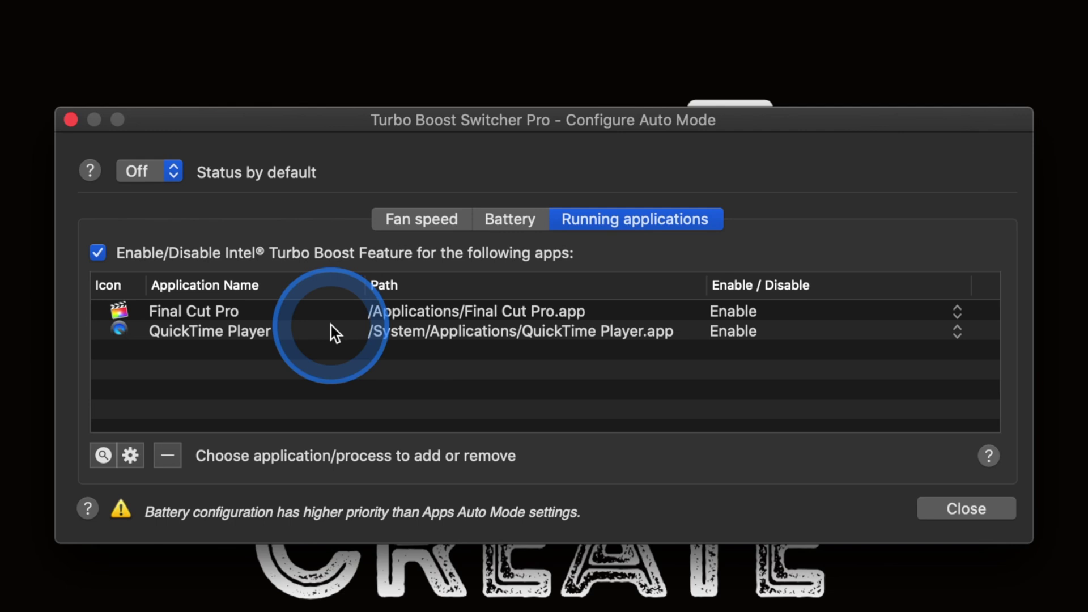
# - Add Affinity Designer from the Applications folder to the list of apps that control Turbo Boost
pyautogui.click(106, 457)
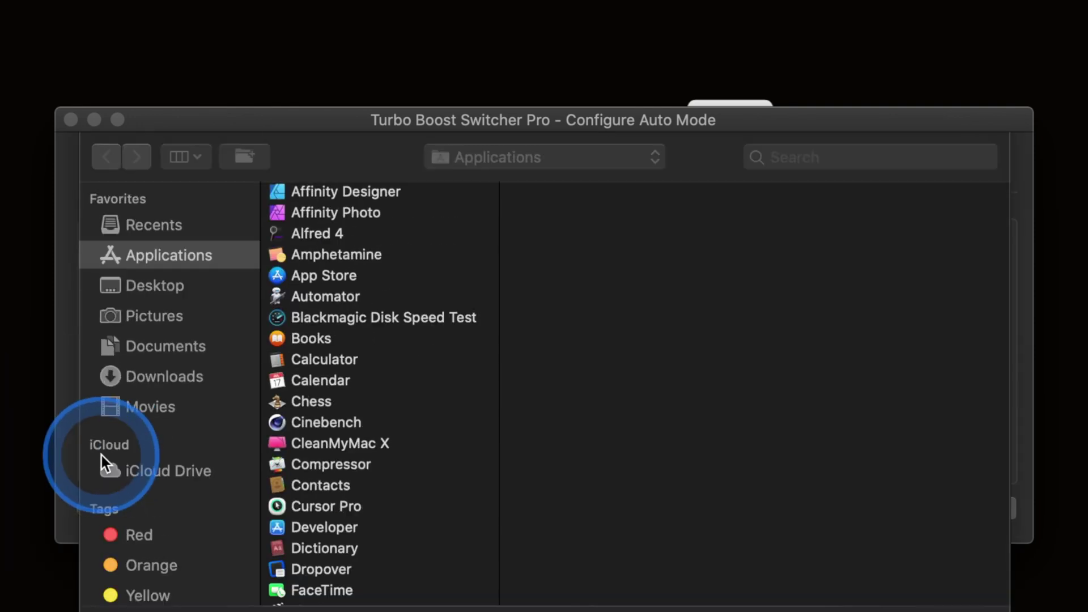
pyautogui.scroll(-10, 342, 514)
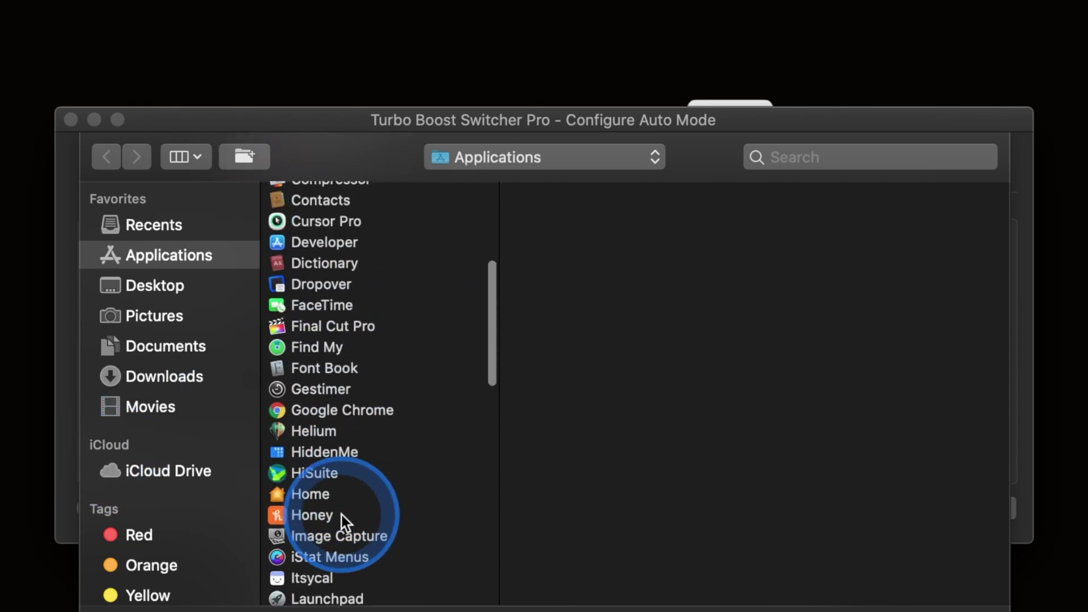
pyautogui.scroll(-10, 341, 514)
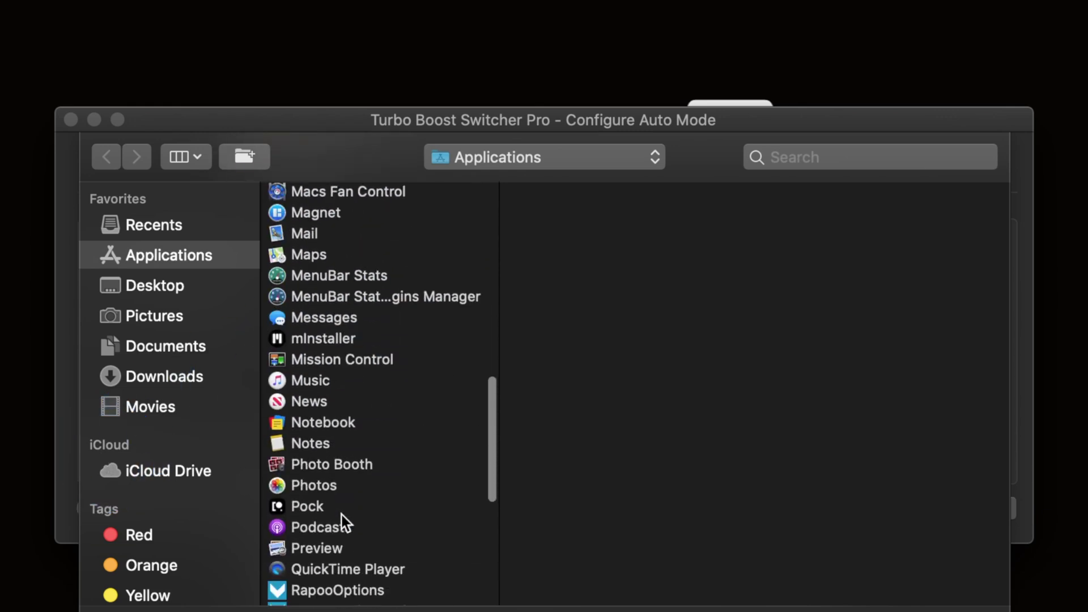
pyautogui.scroll(6, 342, 514)
pyautogui.scroll(10, 342, 515)
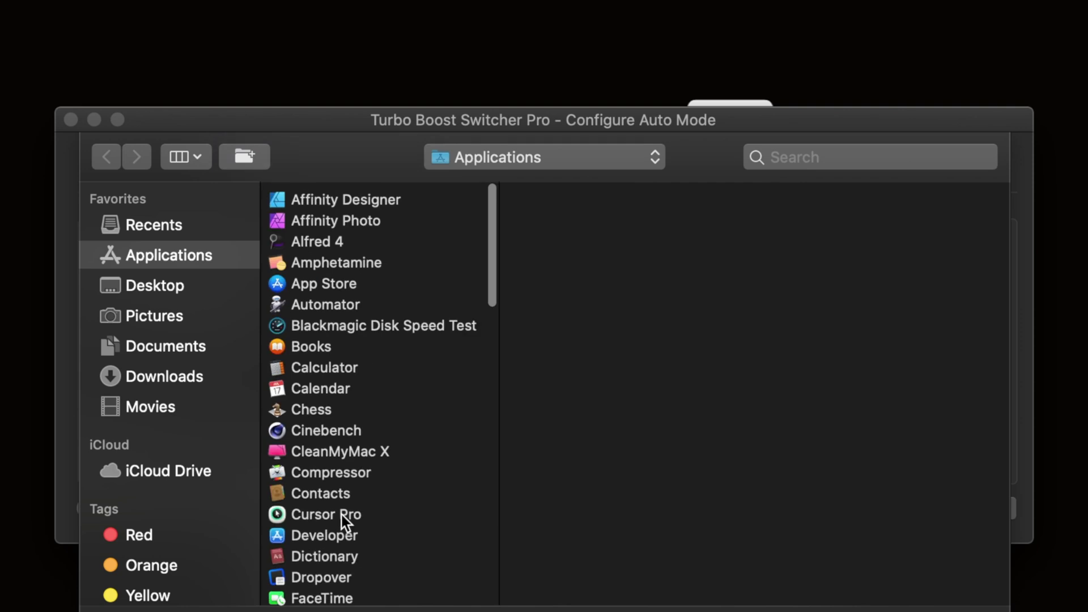
pyautogui.click(371, 310)
pyautogui.click(368, 195)
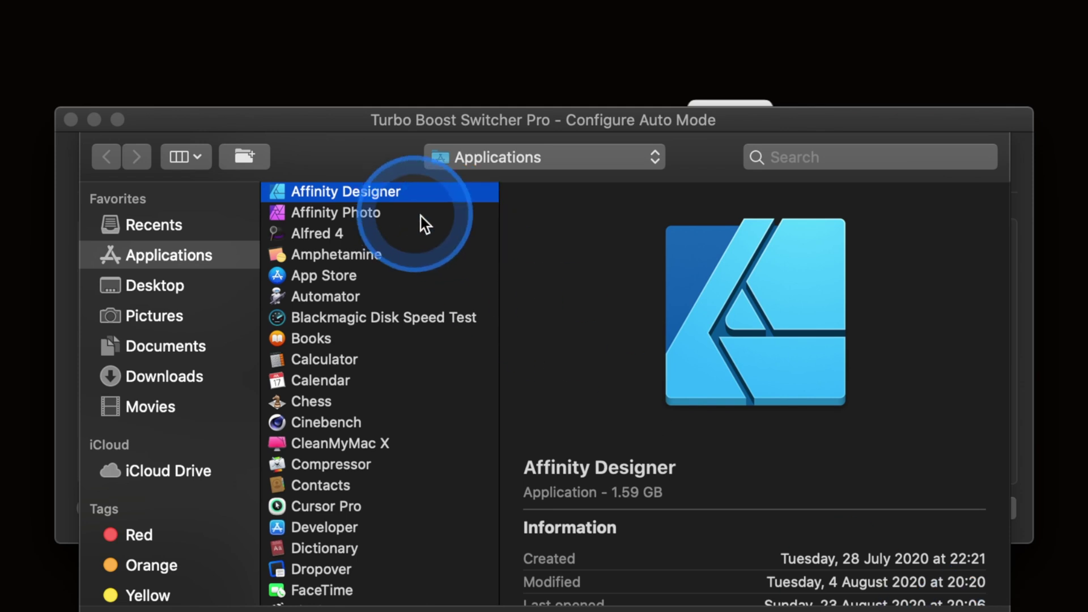
pyautogui.click(975, 608)
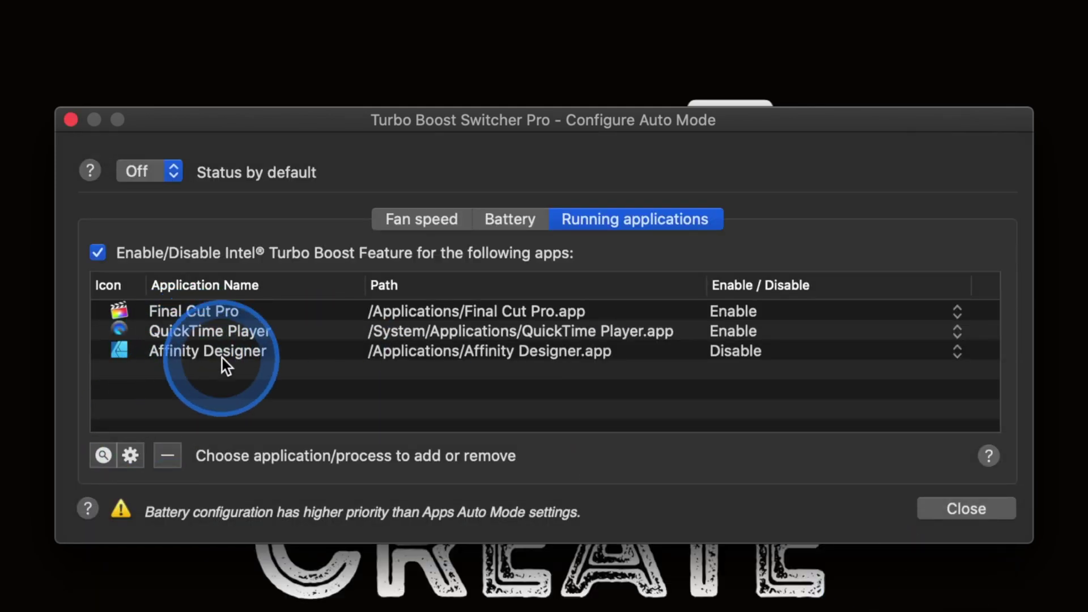
# - Add Affinity Photo from the Applications folder to the Turbo Boost app list
pyautogui.click(103, 458)
pyautogui.click(386, 216)
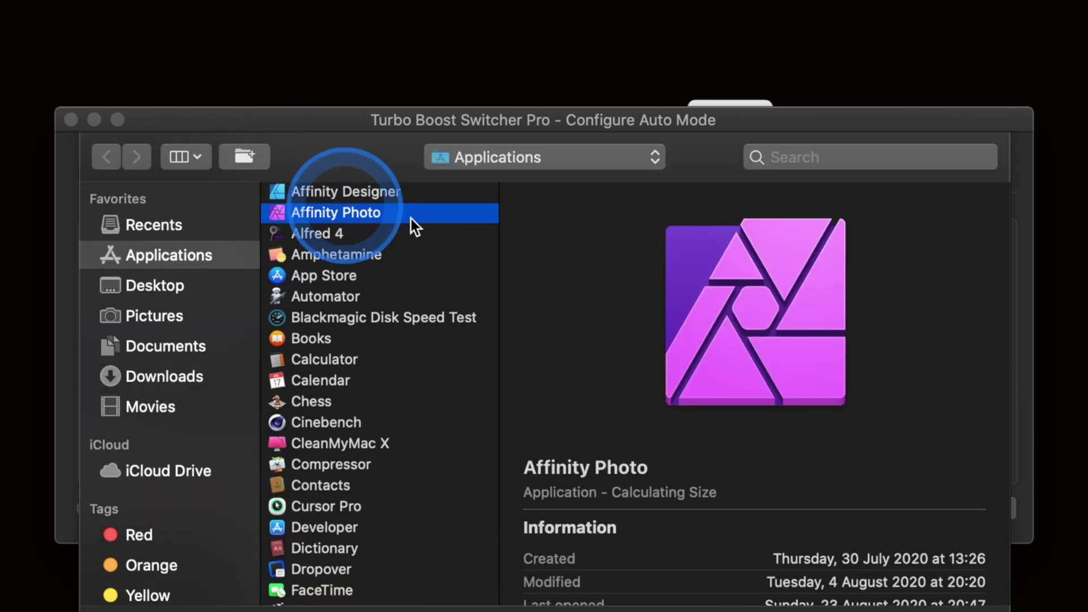
pyautogui.click(601, 263)
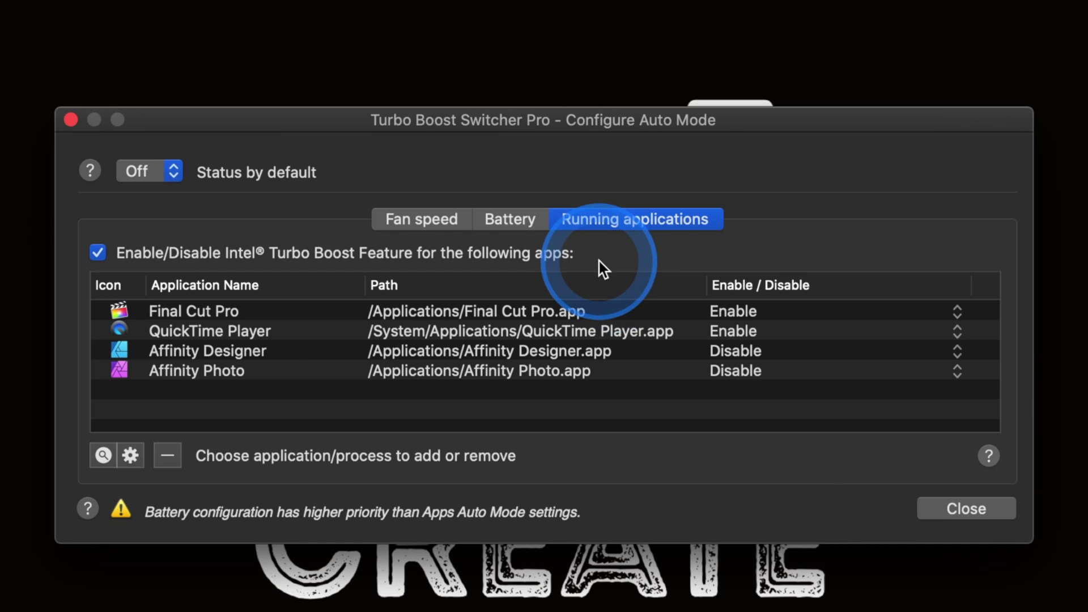
# - Set Turbo Boost to Enable for both Affinity Designer and Affinity Photo, and close the Auto Mode configuration
pyautogui.click(463, 352)
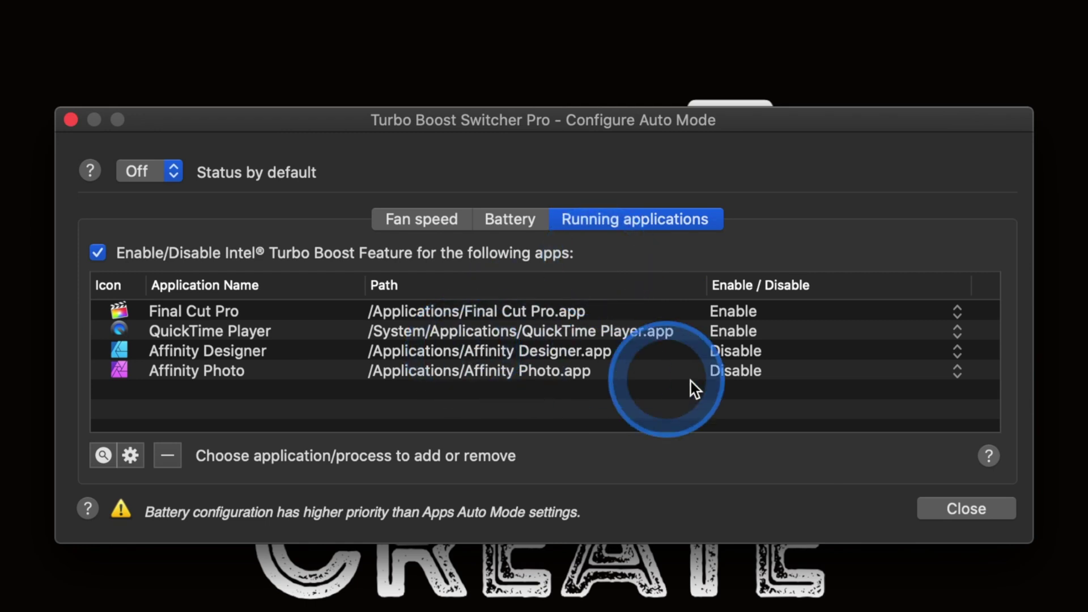
pyautogui.click(742, 351)
pyautogui.click(958, 351)
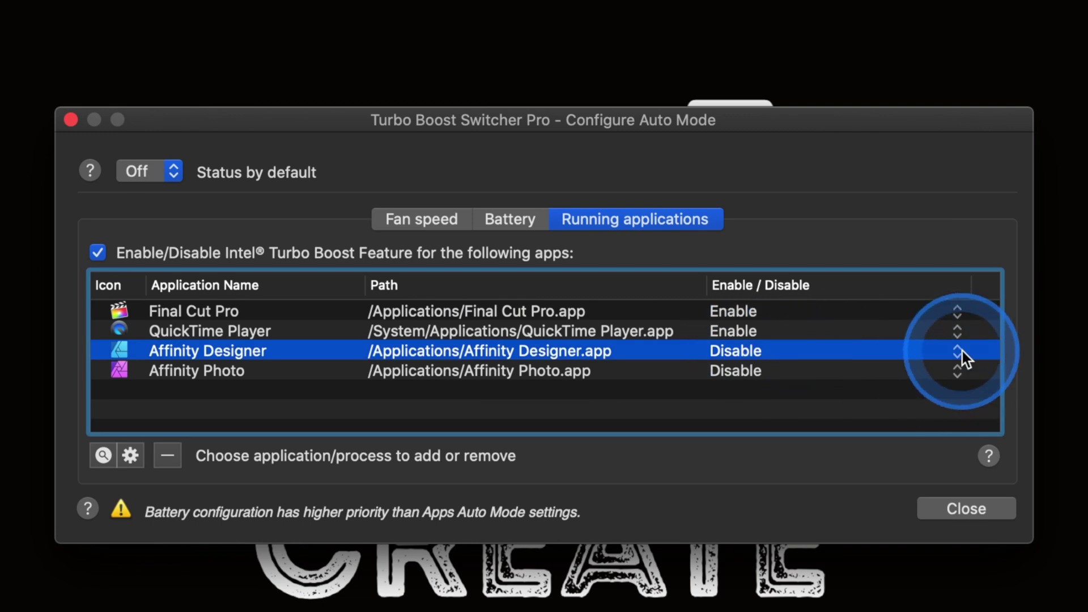
pyautogui.click(831, 403)
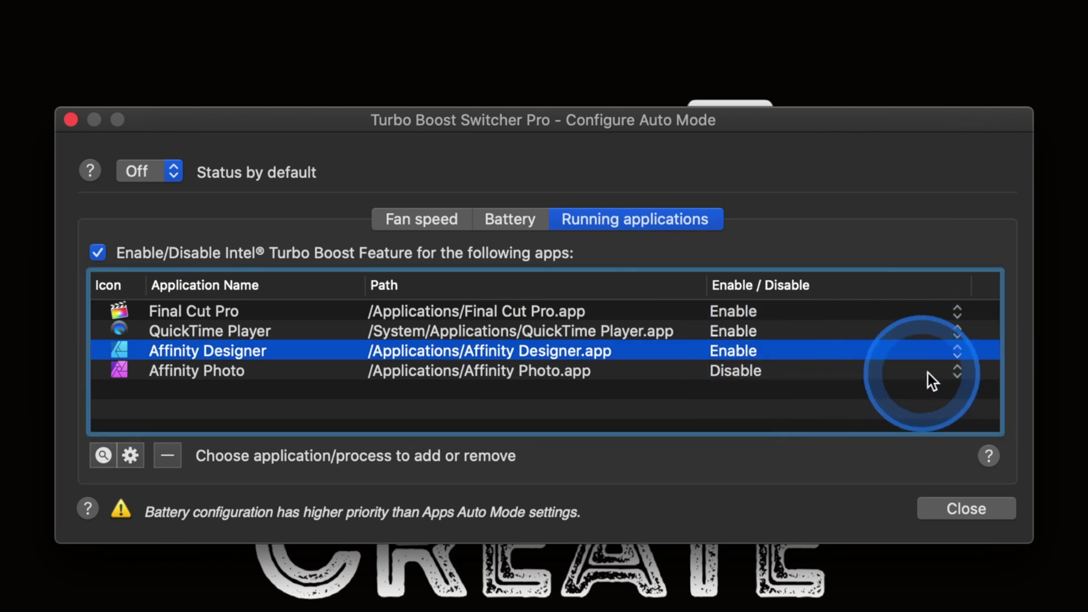
pyautogui.click(955, 372)
pyautogui.click(756, 420)
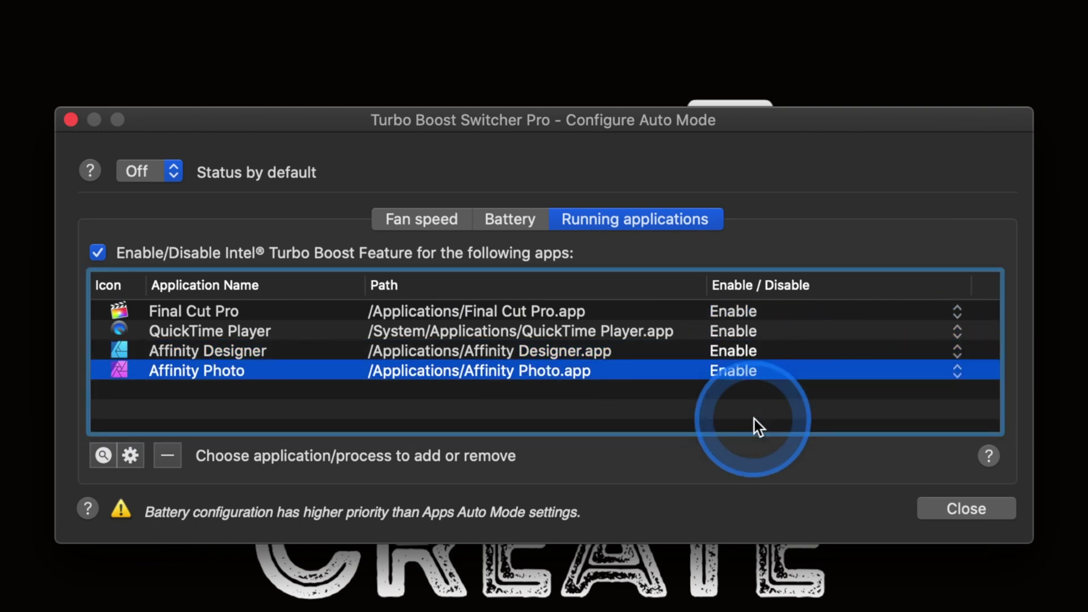
pyautogui.click(735, 402)
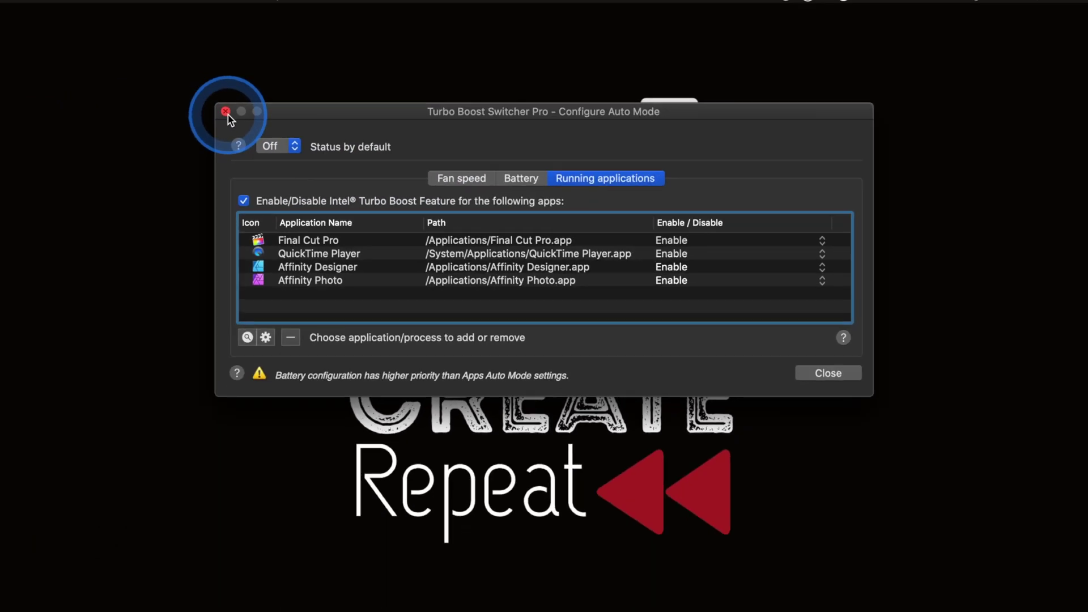
pyautogui.click(71, 120)
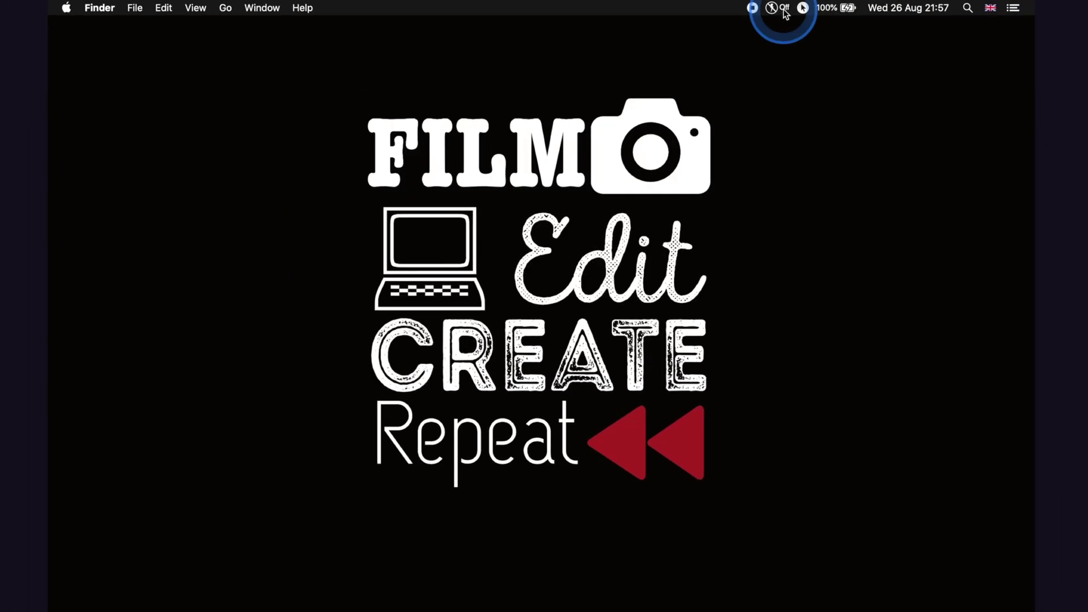
# - Show the Turbo Boost Switcher Pro menu and review its Enable Turbo Boost option, Charts entry and CPU, fan and battery readouts
pyautogui.click(737, 16)
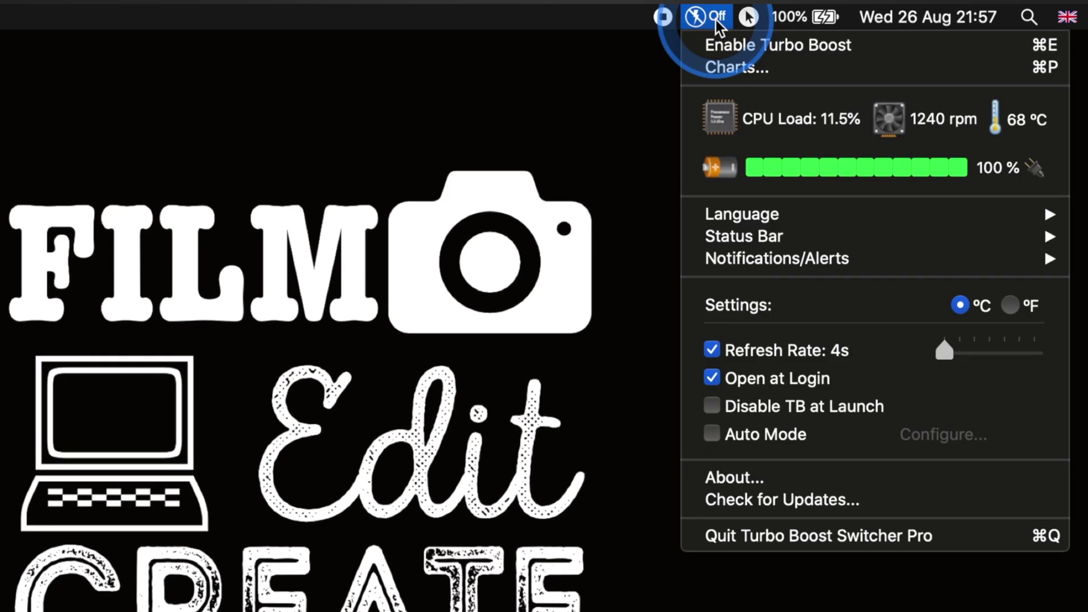
pyautogui.click(747, 50)
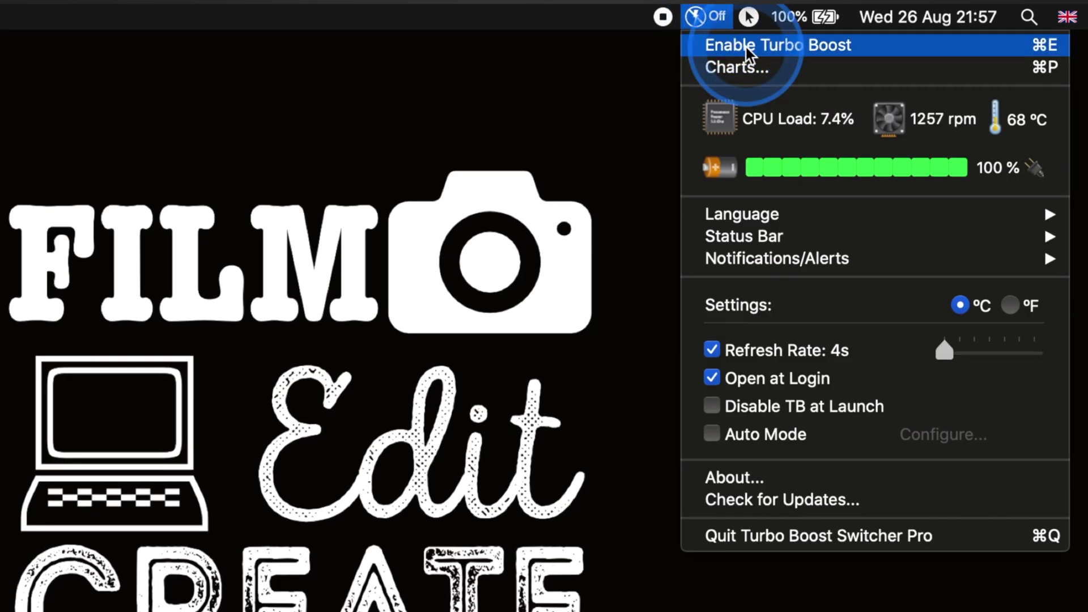
pyautogui.click(772, 71)
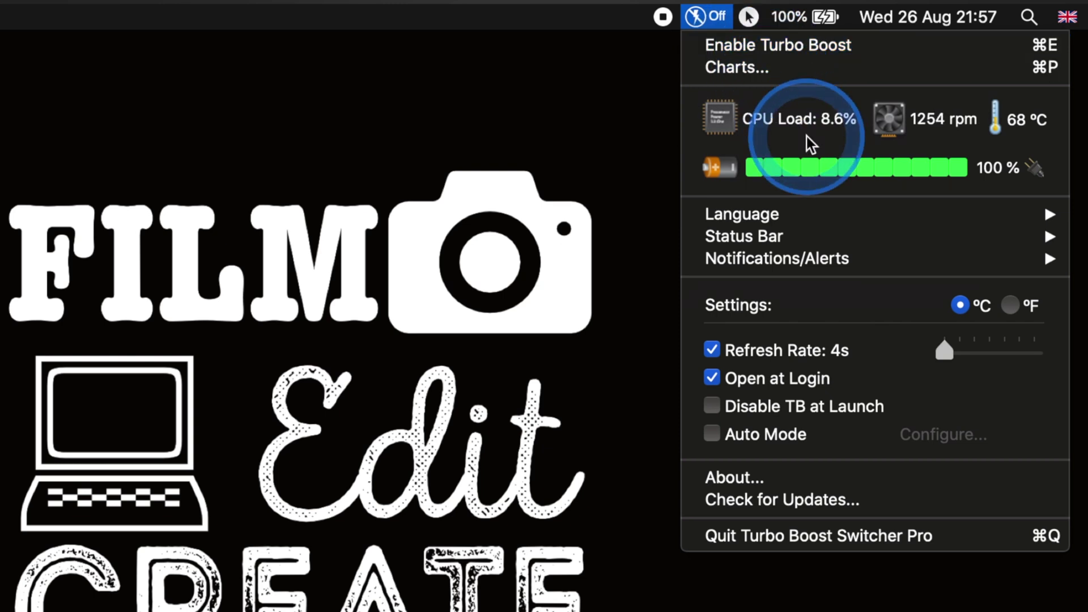
pyautogui.click(833, 206)
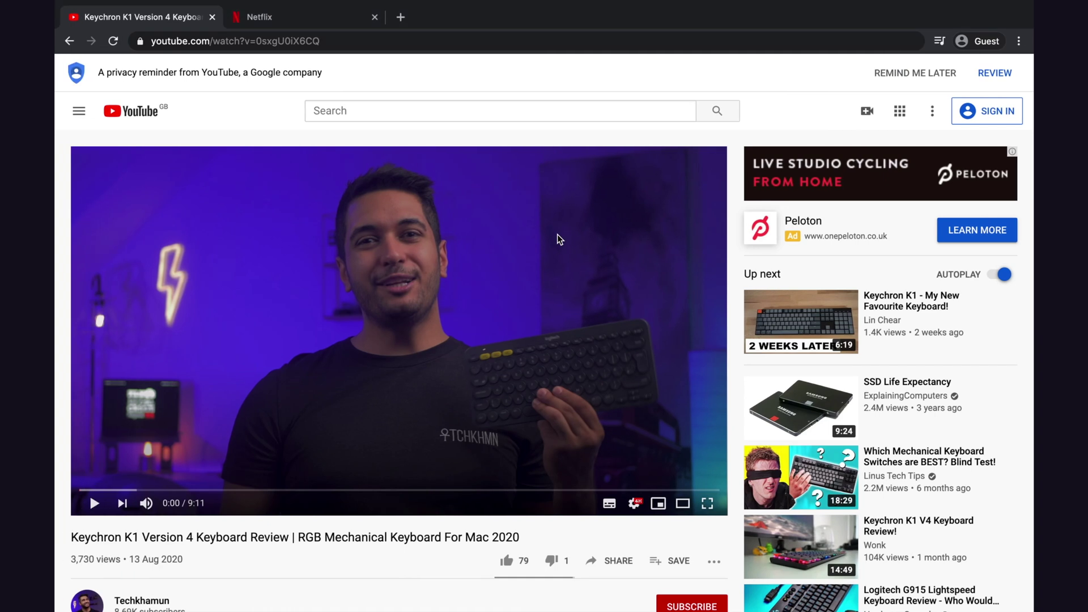
# - Switch to the YouTube keyboard review in Chrome and put the video into Picture in Picture mode
pyautogui.click(434, 273)
pyautogui.rightClick(435, 275)
pyautogui.rightClick(434, 275)
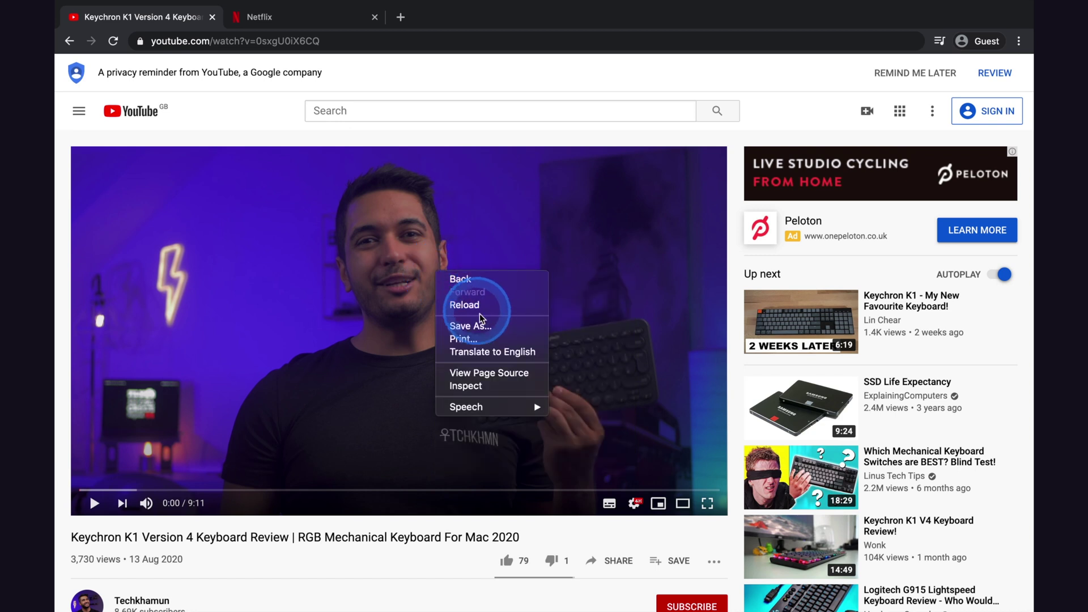
pyautogui.click(583, 352)
pyautogui.rightClick(582, 354)
pyautogui.rightClick(583, 354)
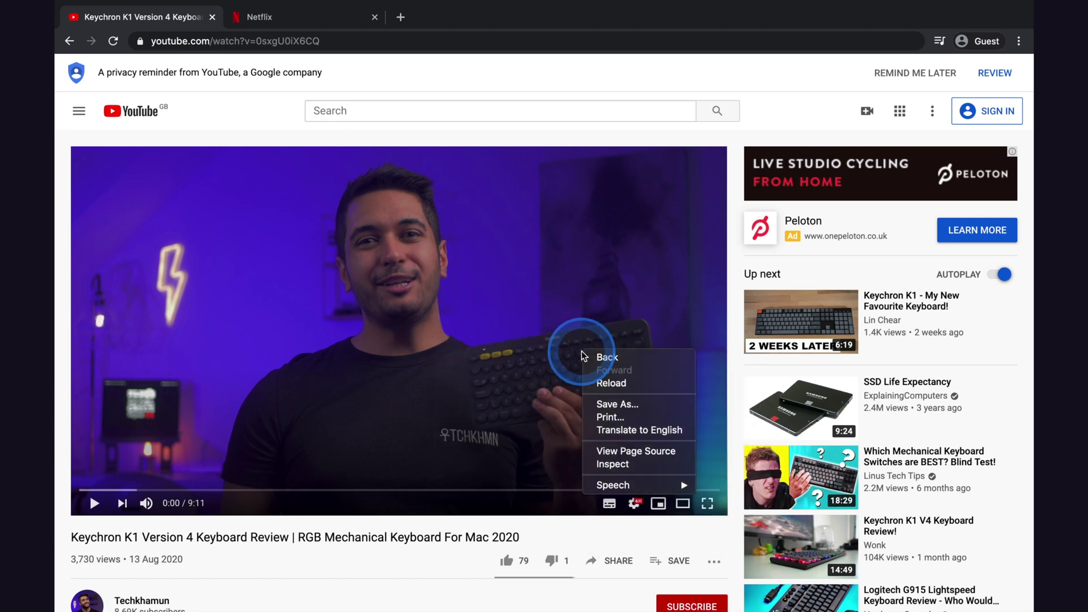
pyautogui.rightClick(408, 432)
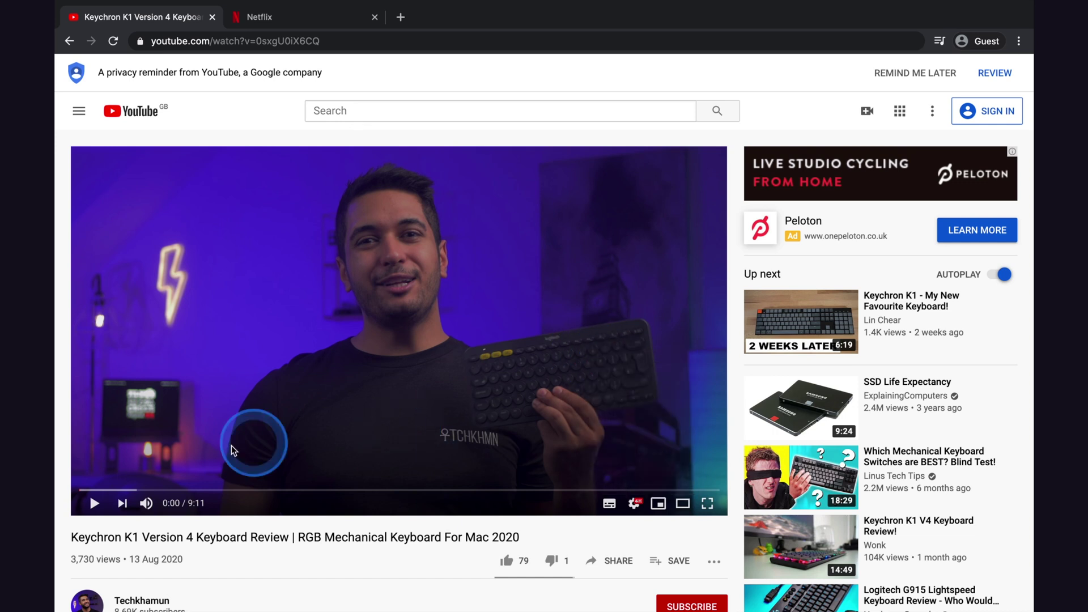
pyautogui.rightClick(276, 414)
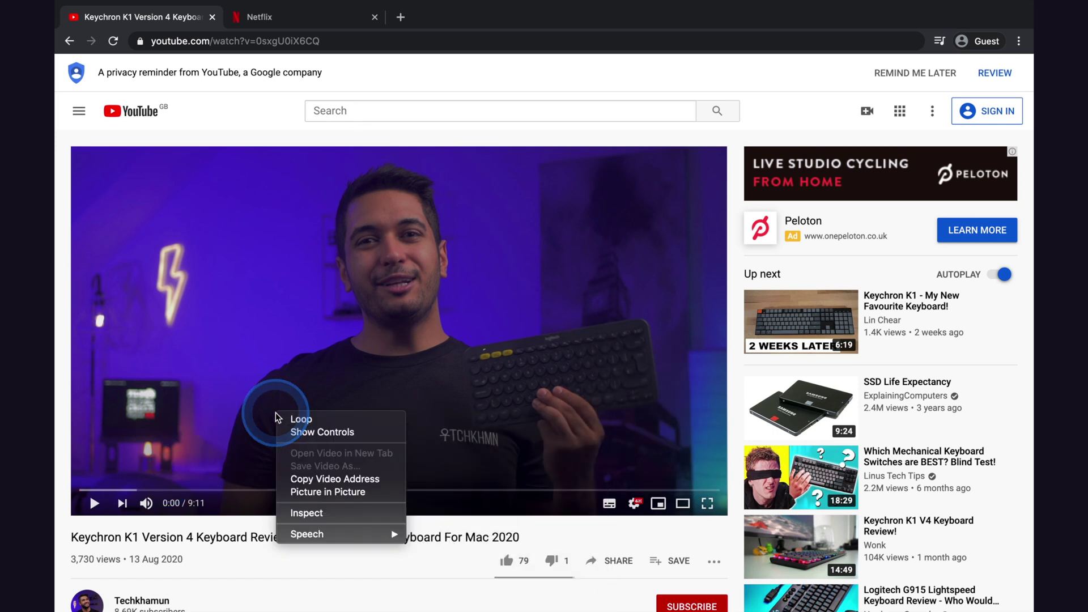
pyautogui.moveTo(341, 480); pyautogui.dragTo(356, 497)
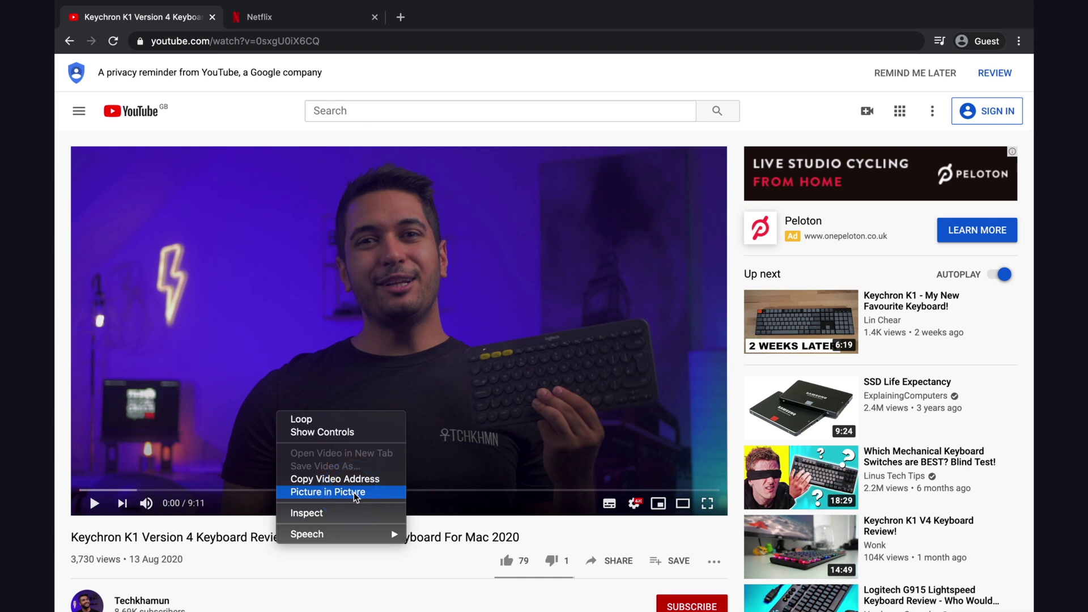
pyautogui.click(356, 497)
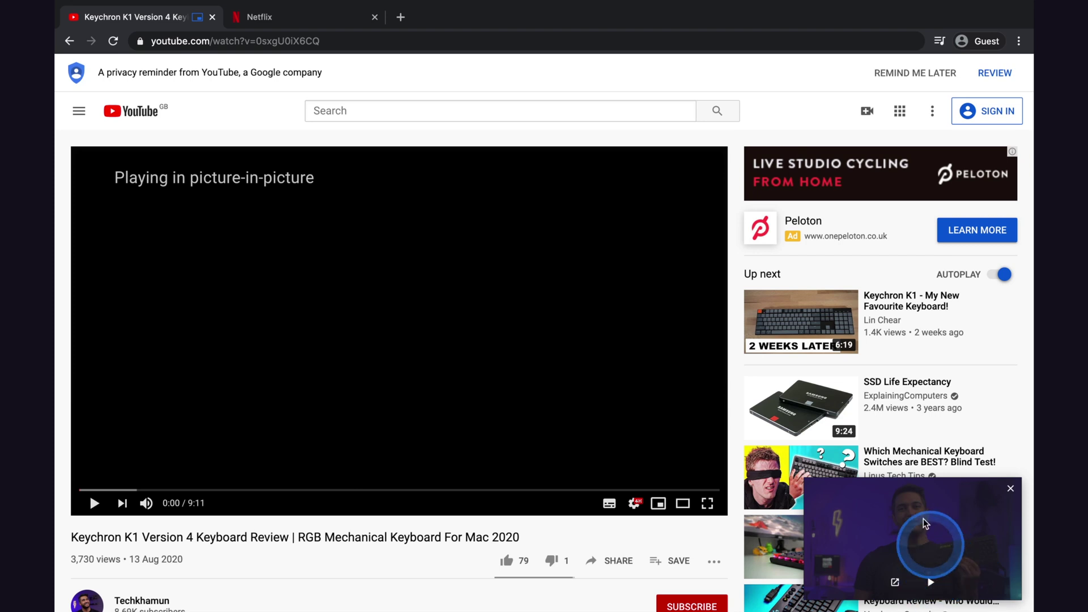
# - Move the floating picture-in-picture video up over the Peloton ad and play it there
pyautogui.moveTo(942, 551); pyautogui.dragTo(937, 183)
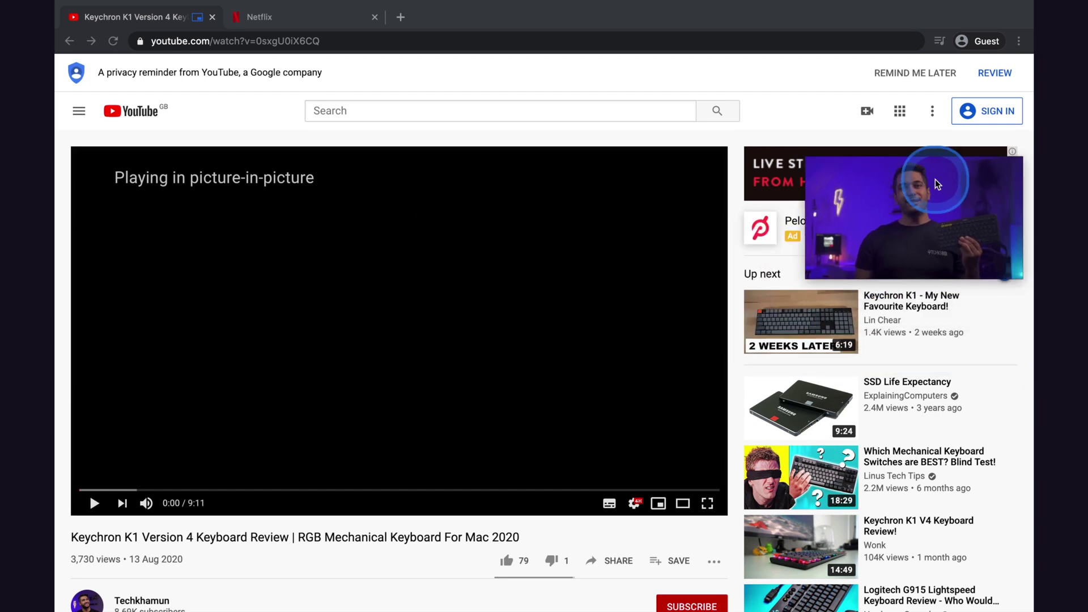
pyautogui.moveTo(906, 255)
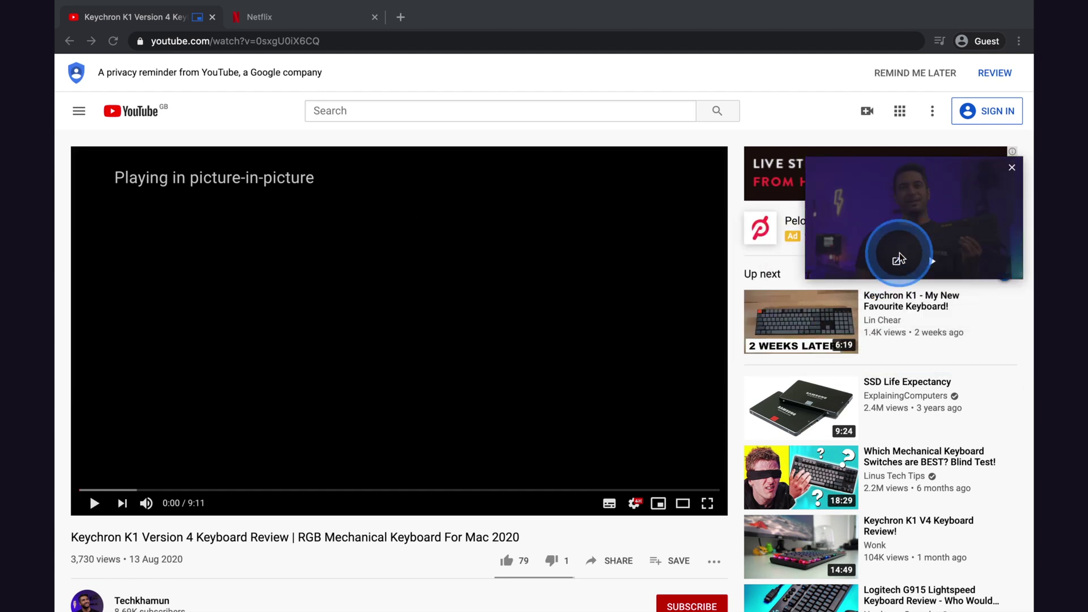
pyautogui.click(930, 264)
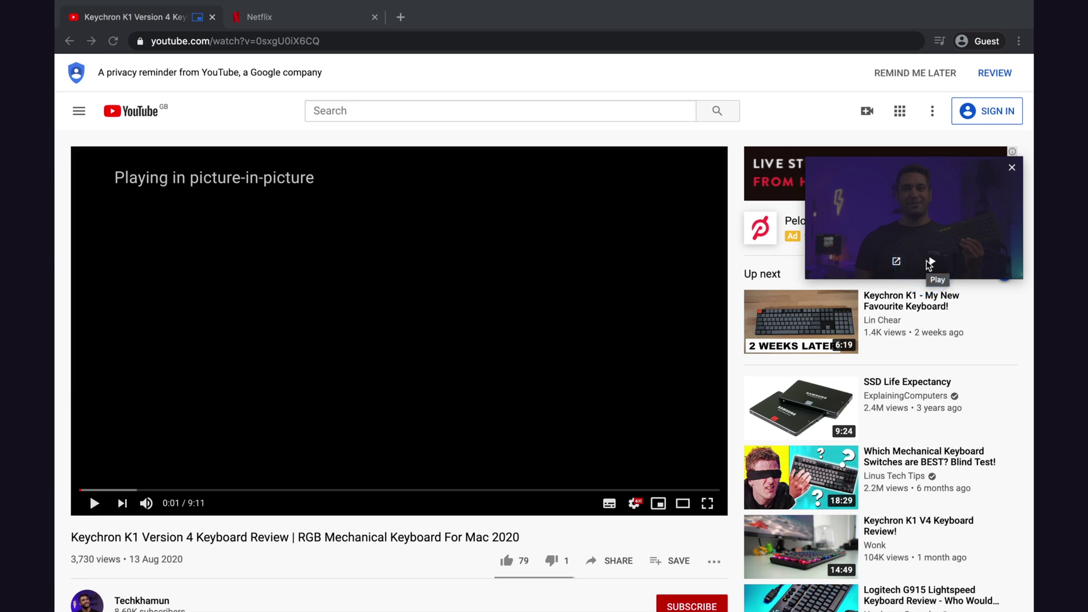
# - Mute the system sound and show the YouTube player's settings for the video
pyautogui.press('XF86AudioMute')
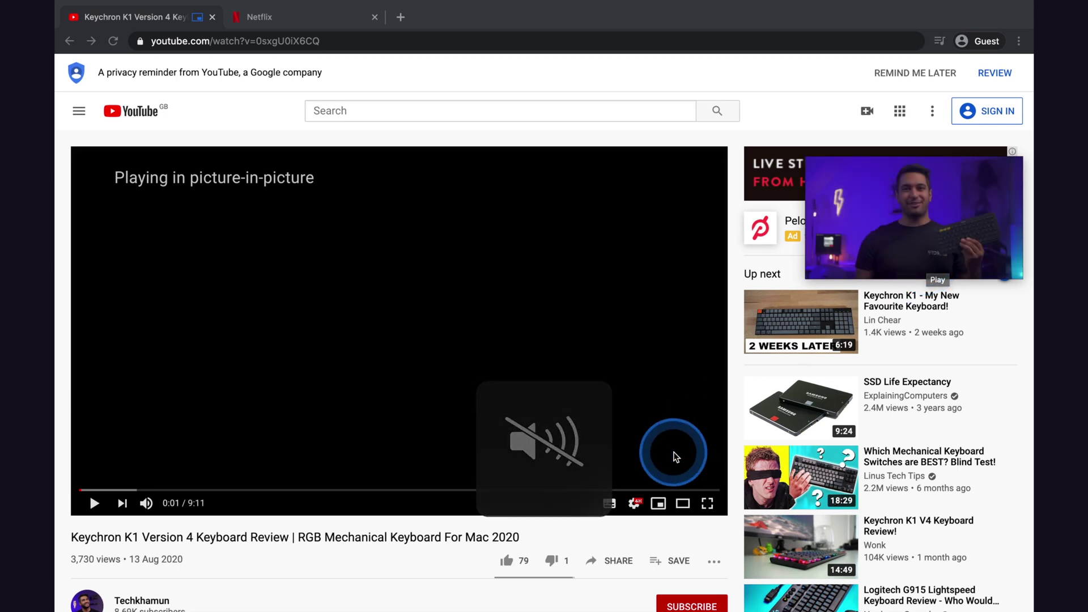
pyautogui.click(636, 503)
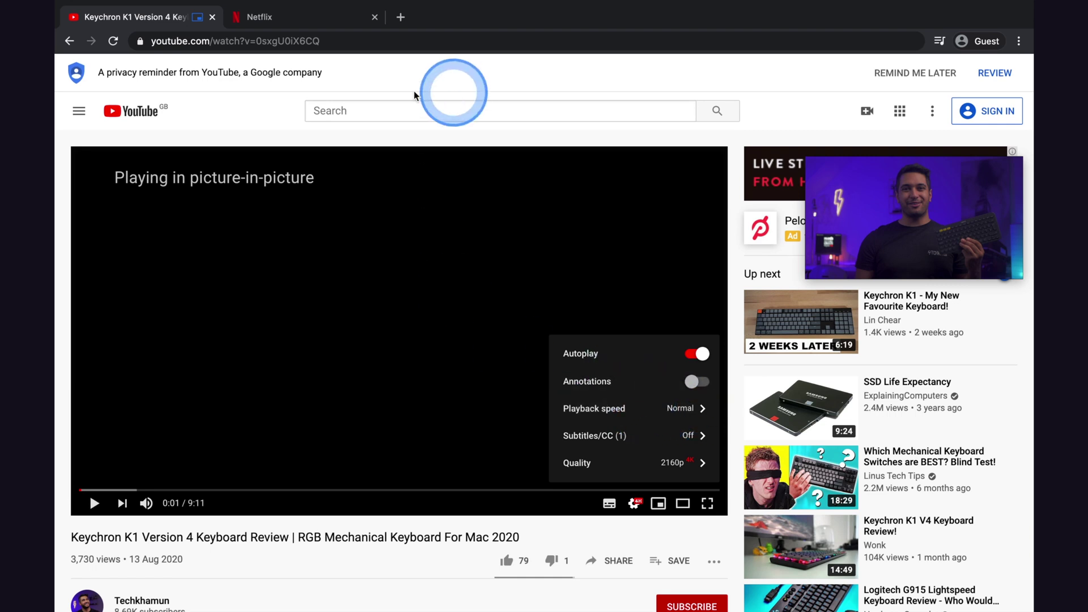
pyautogui.moveTo(921, 255)
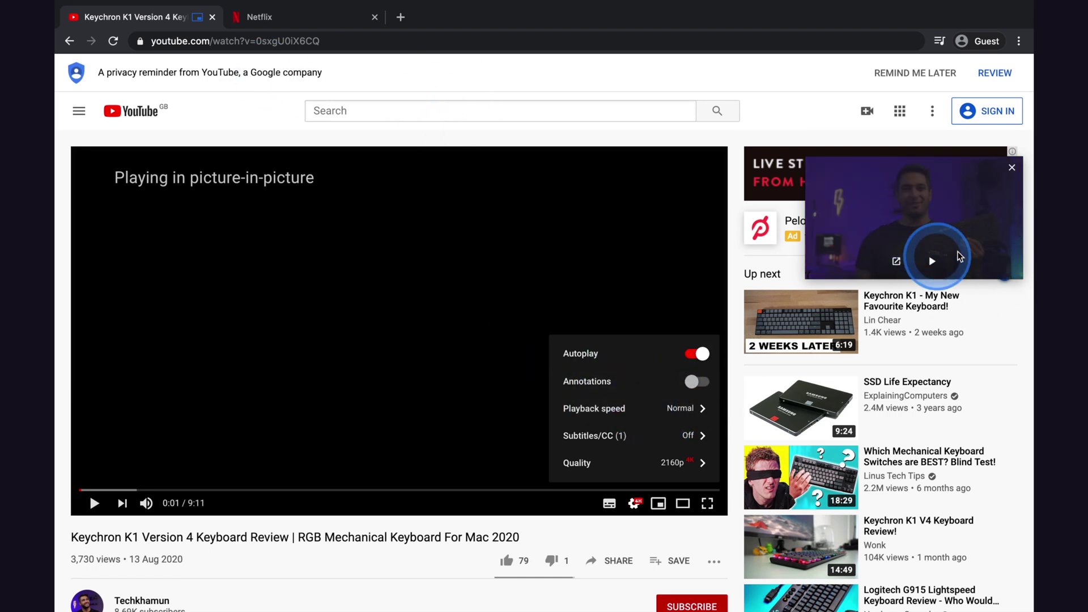
# - Close the floating picture-in-picture video and show the Lucifer episode player on the Netflix page
pyautogui.click(1012, 167)
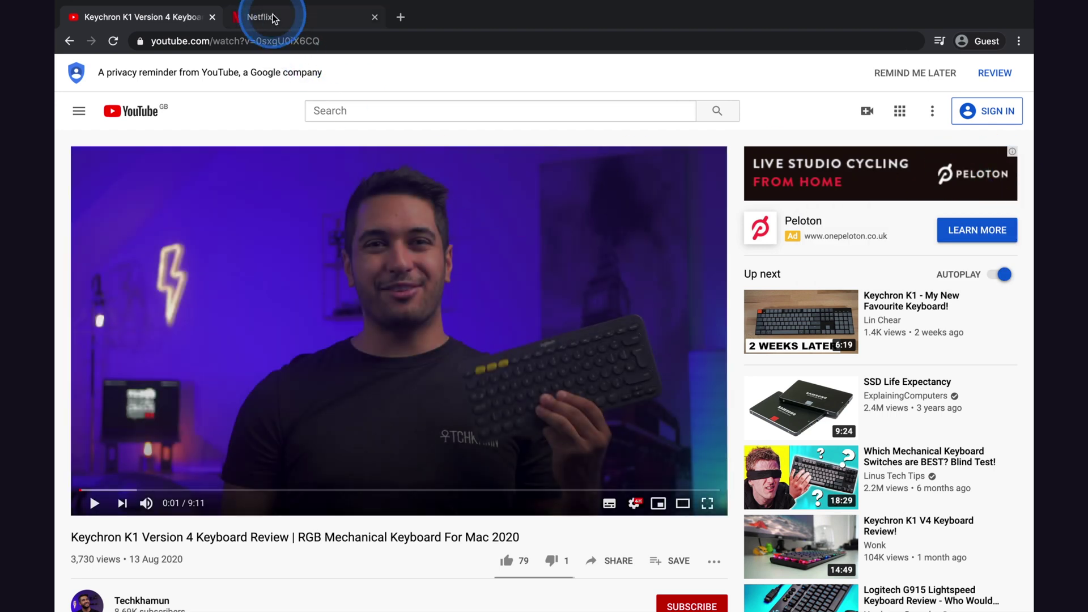
pyautogui.click(266, 16)
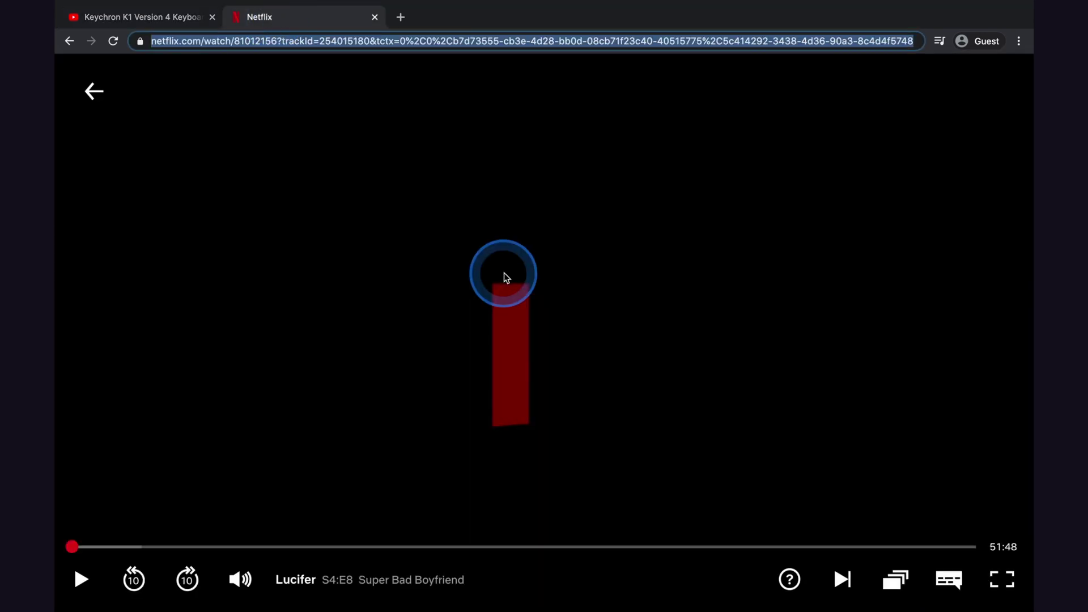
pyautogui.click(504, 277)
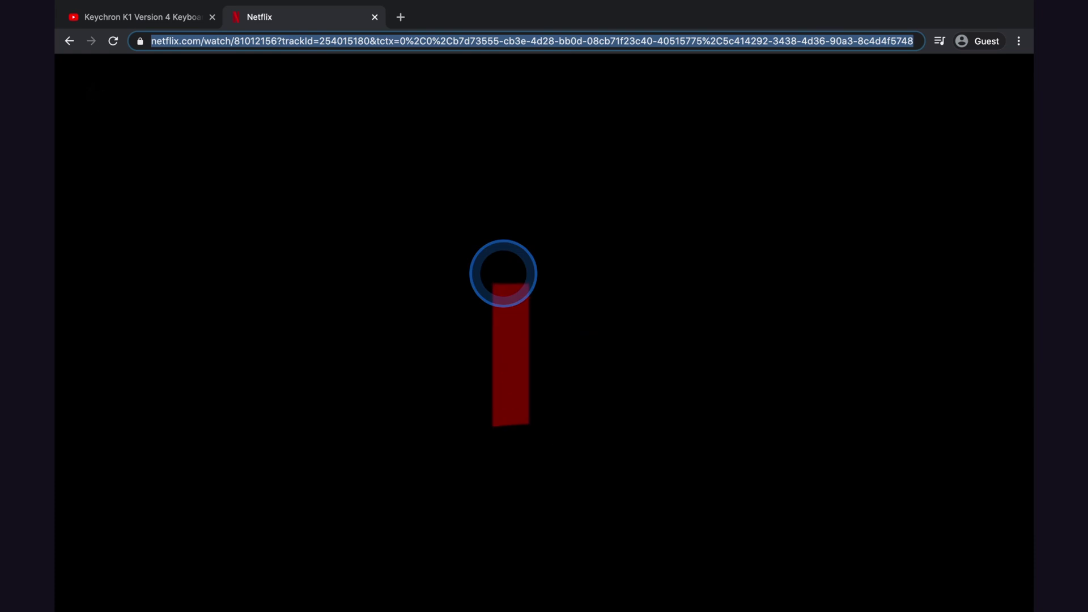
pyautogui.click(476, 260)
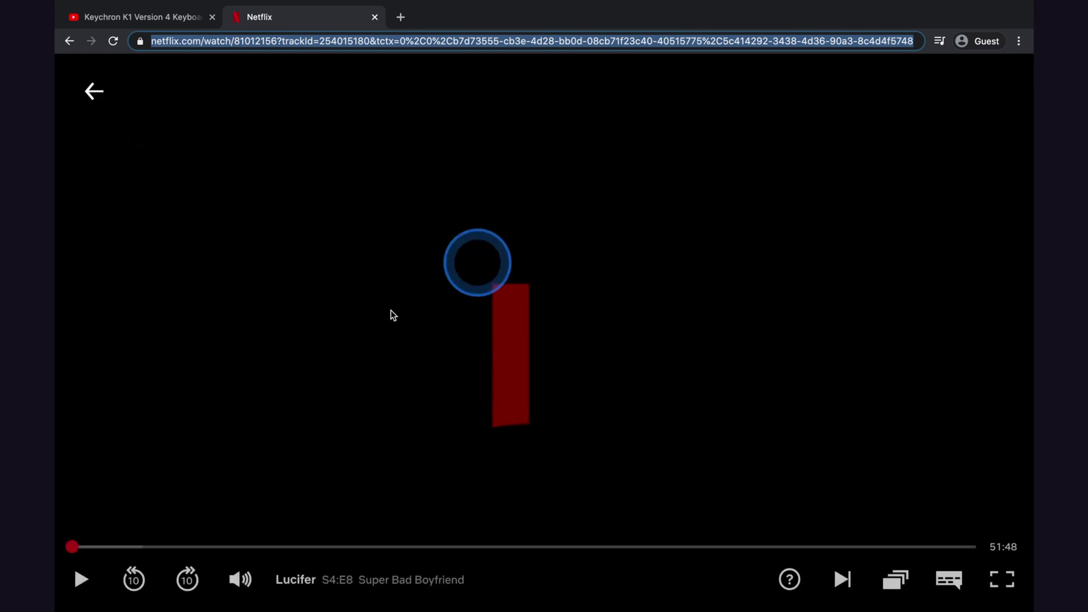
pyautogui.click(474, 358)
pyautogui.click(415, 292)
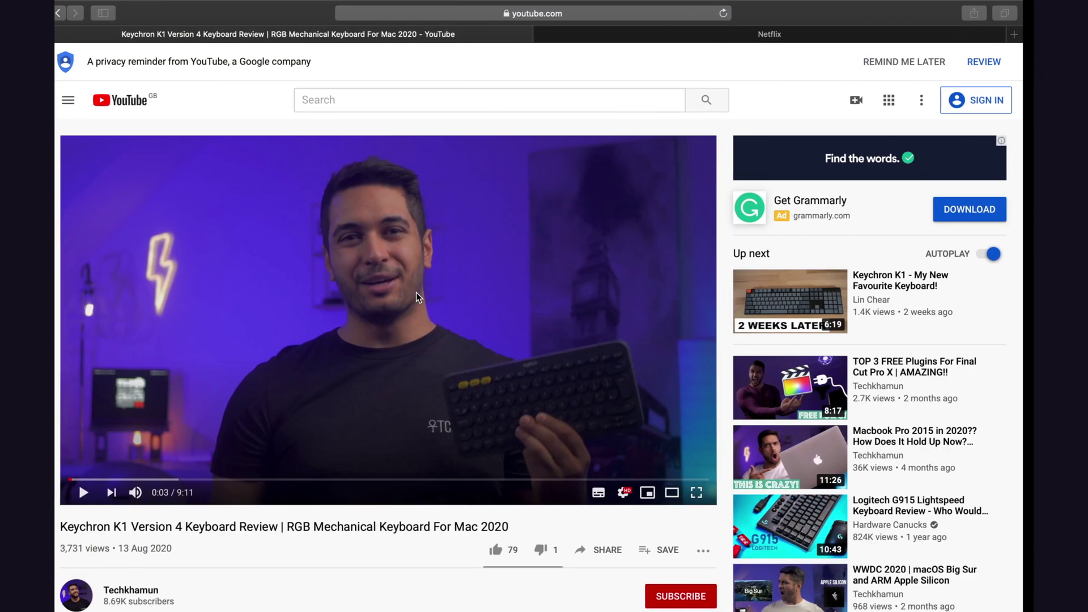
# - Put the YouTube keyboard review in Safari into Picture in Picture mode
pyautogui.click(340, 227)
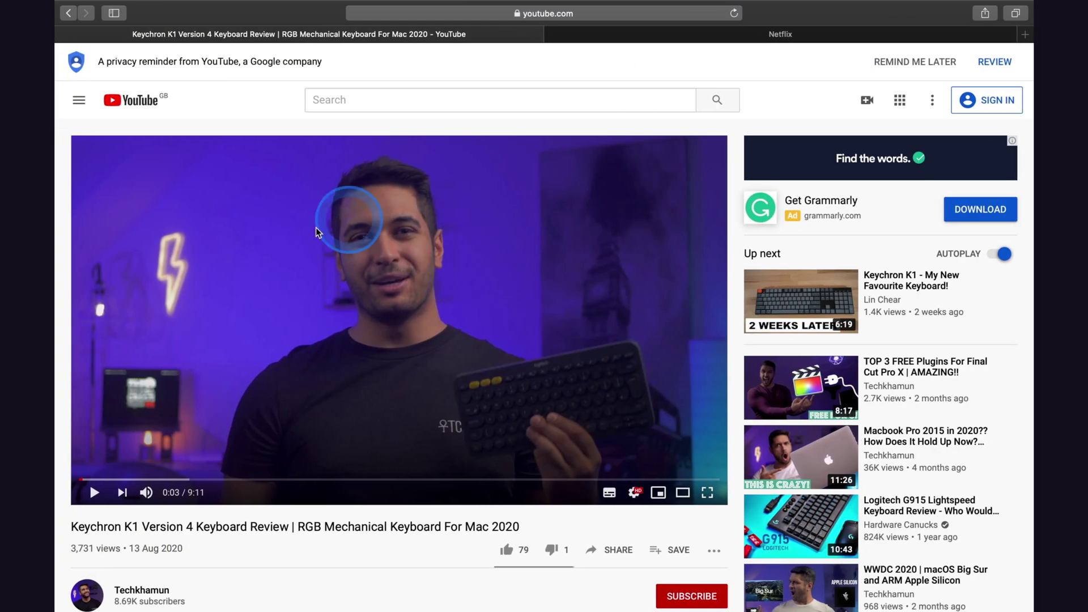
pyautogui.rightClick(373, 269)
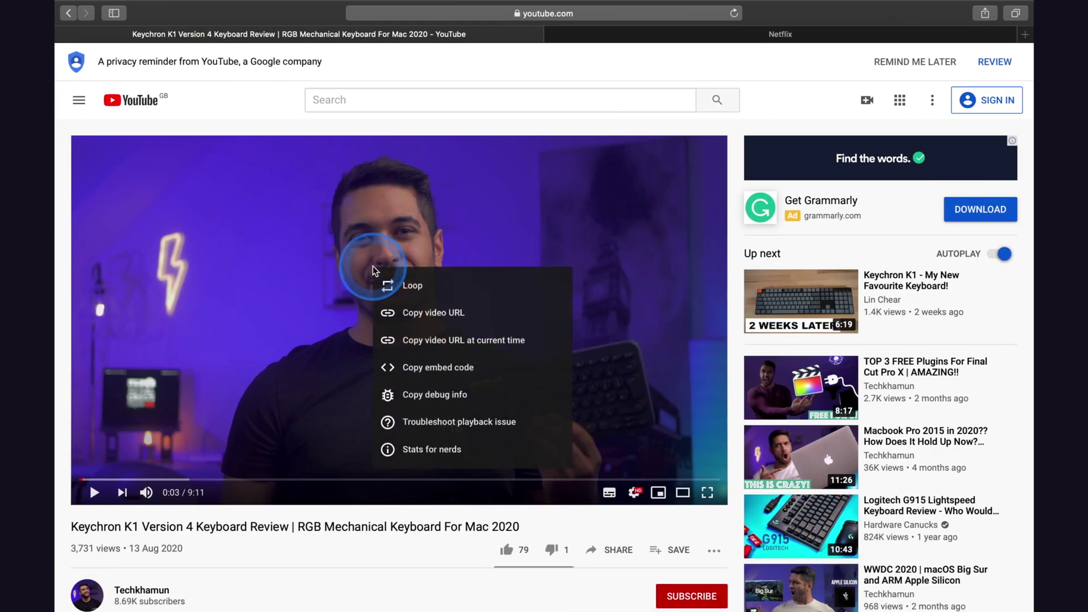
pyautogui.rightClick(373, 269)
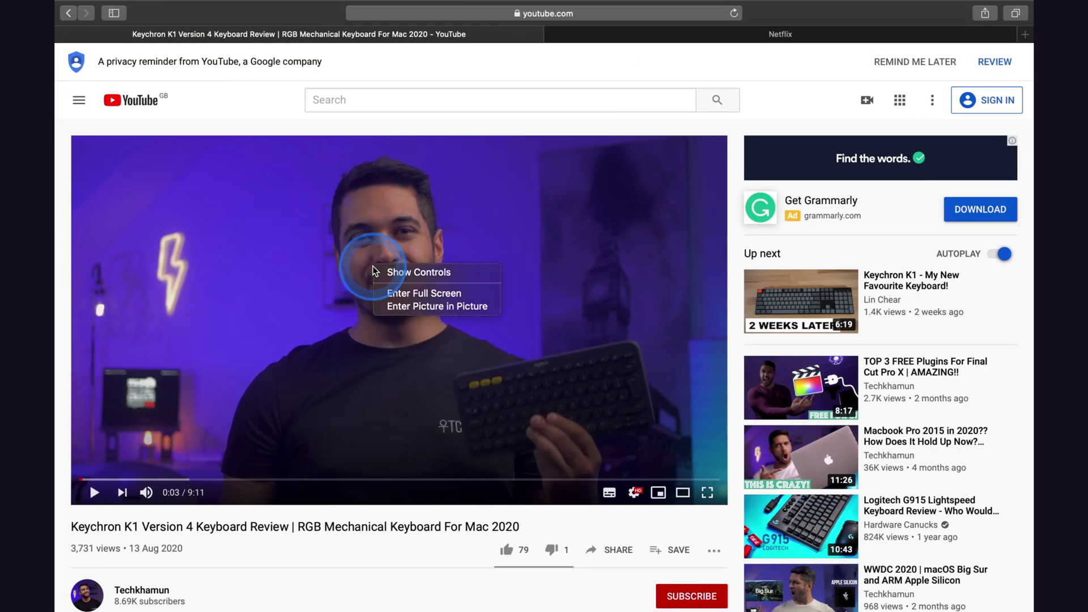
pyautogui.click(447, 313)
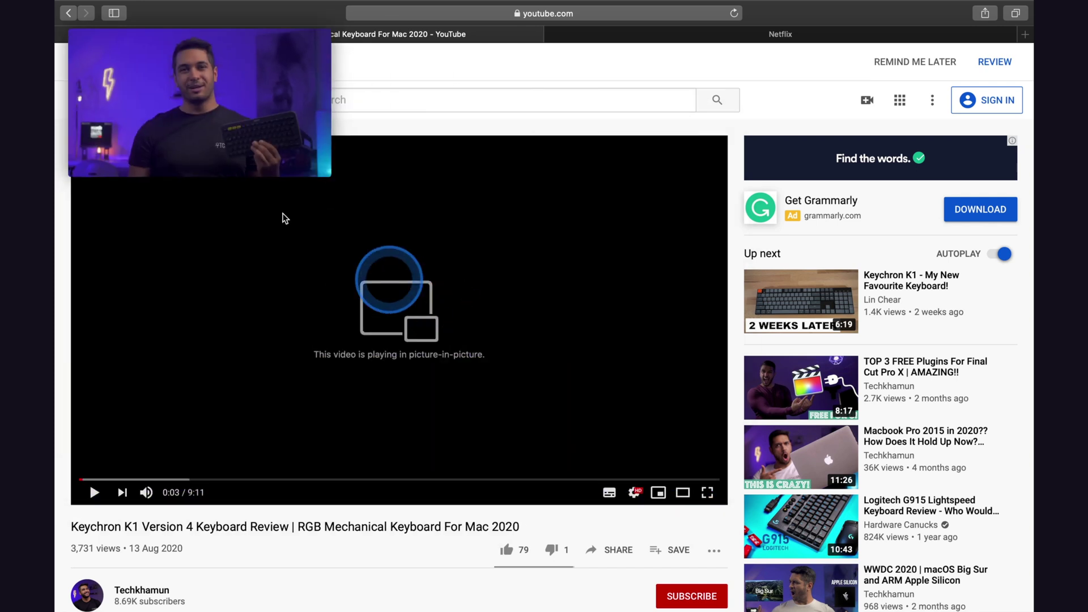
# - Move the floating picture-in-picture video around the screen corners and leave it over the Grammarly ad
pyautogui.moveTo(159, 102); pyautogui.dragTo(554, 110)
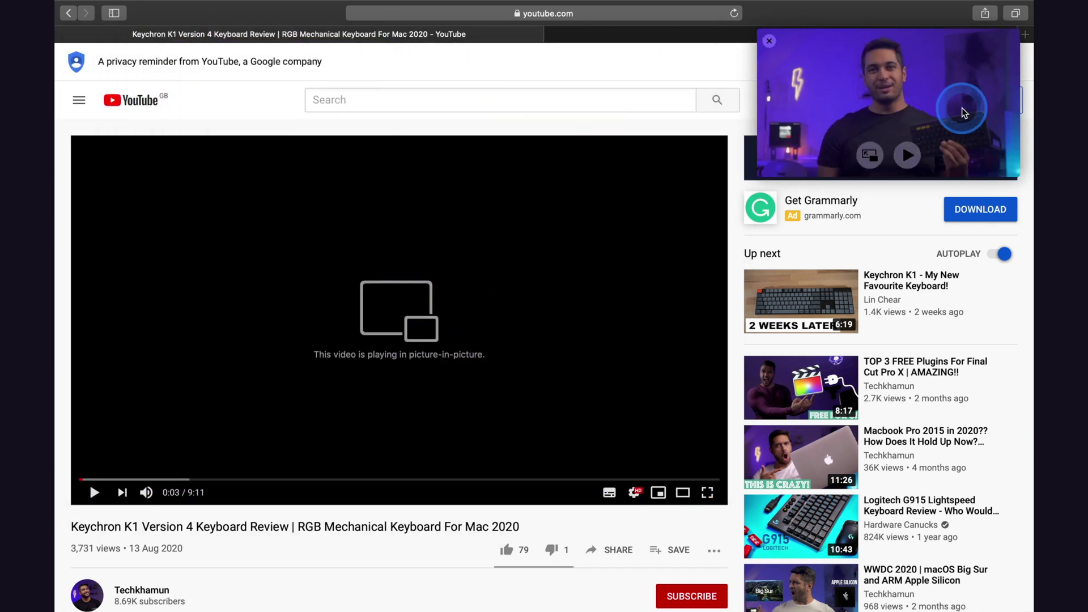
pyautogui.moveTo(950, 82); pyautogui.dragTo(449, 61)
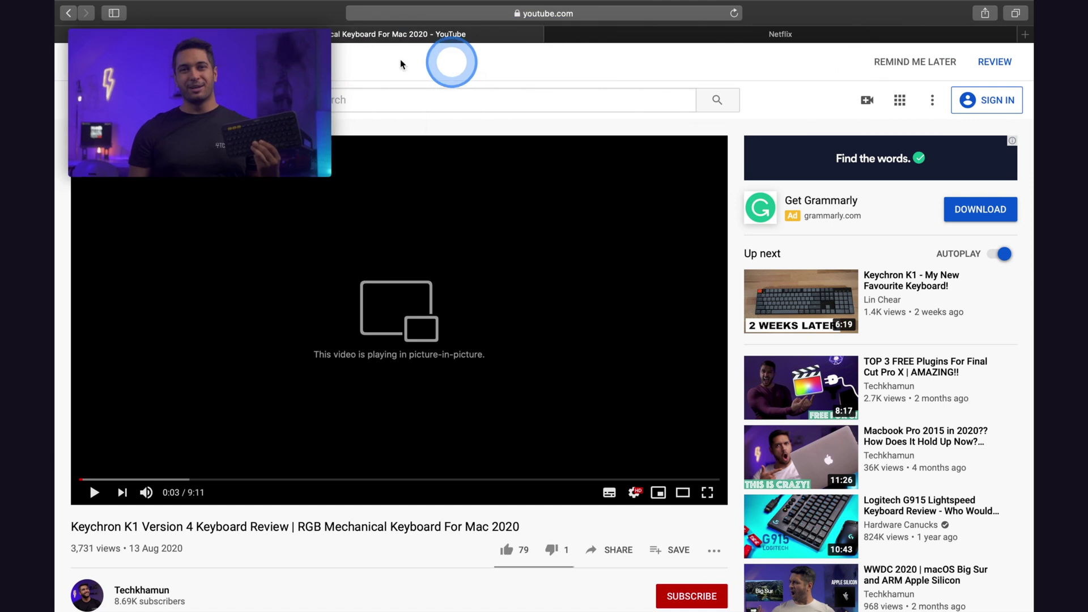
pyautogui.moveTo(165, 121); pyautogui.dragTo(115, 450)
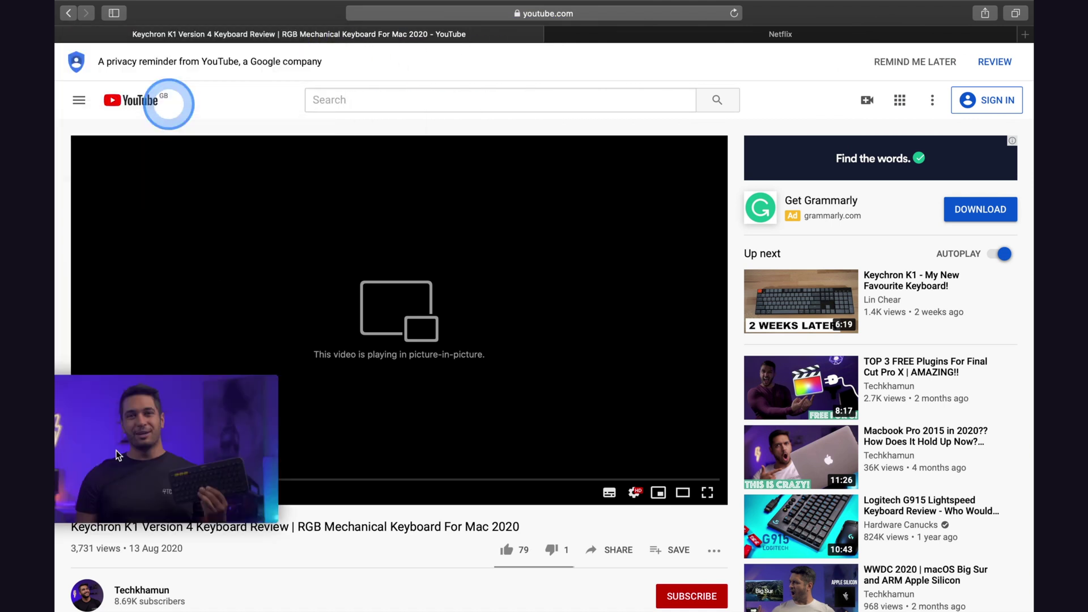
pyautogui.moveTo(199, 491); pyautogui.dragTo(703, 504)
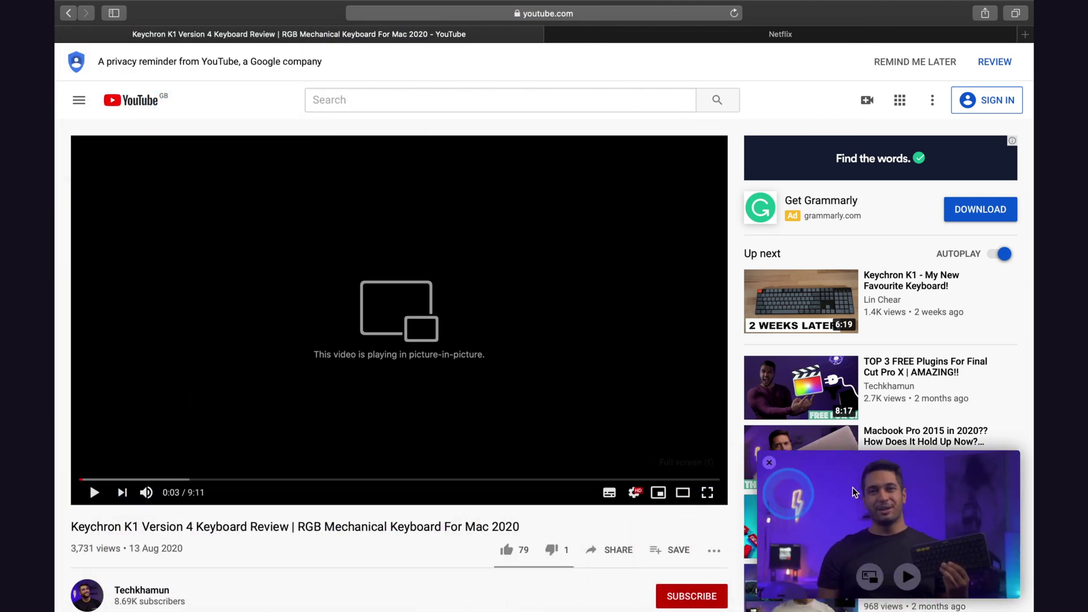
pyautogui.moveTo(908, 507); pyautogui.dragTo(969, 124)
pyautogui.click(893, 85)
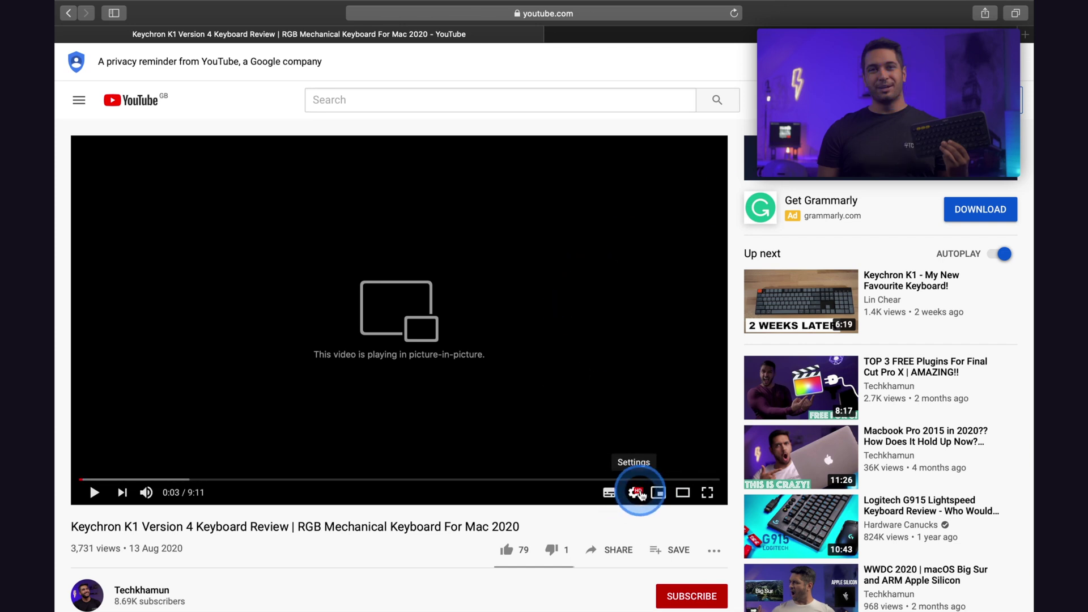
# - Review the YouTube player's settings for the video, and close the floating picture-in-picture video
pyautogui.click(640, 495)
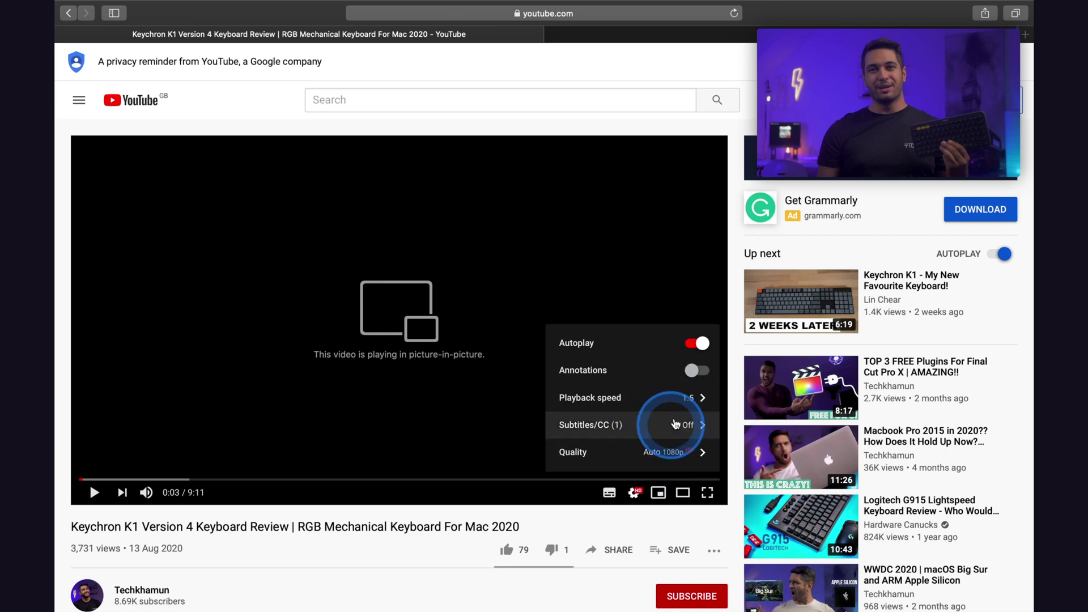
pyautogui.click(634, 492)
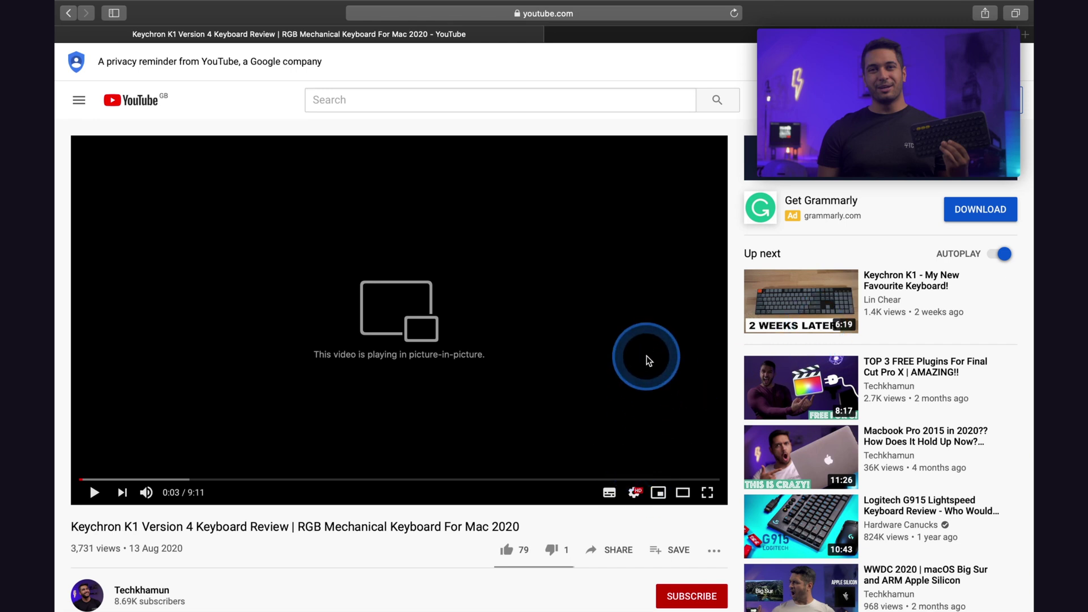
pyautogui.moveTo(779, 185)
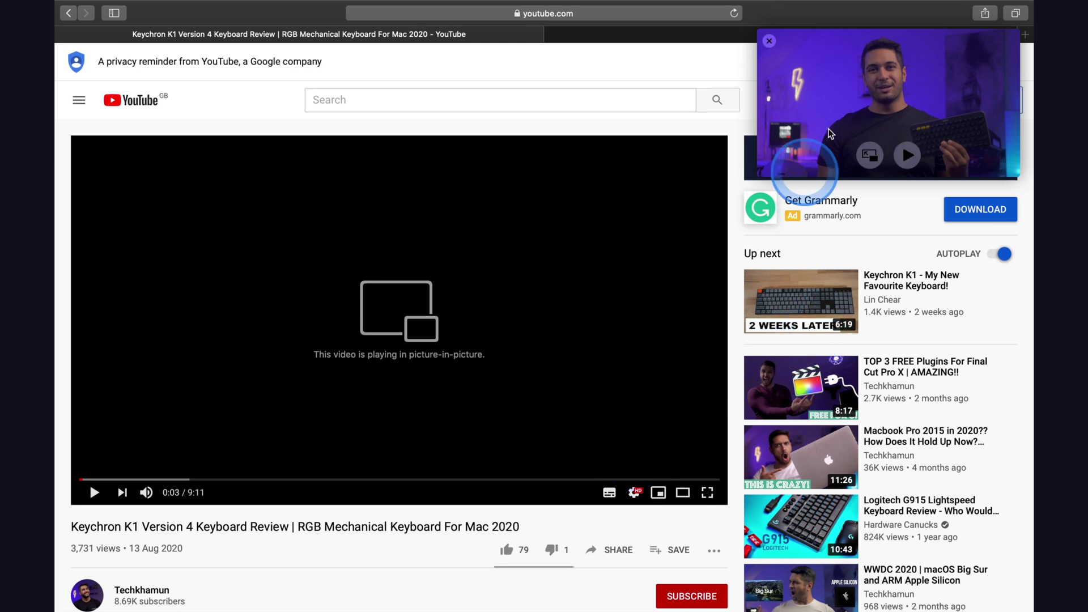
pyautogui.click(769, 42)
# - Switch to the desktop with Helium and move its window around, leaving it over the middle of the wallpaper
pyautogui.hotkey('ctrl', 'Left')
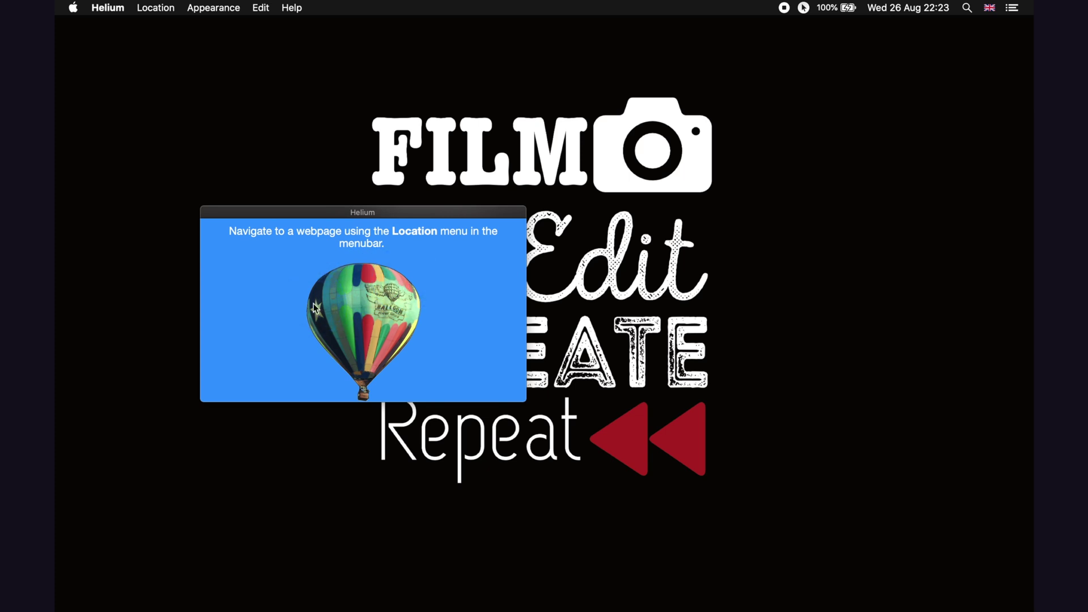
pyautogui.moveTo(360, 213); pyautogui.dragTo(792, 147)
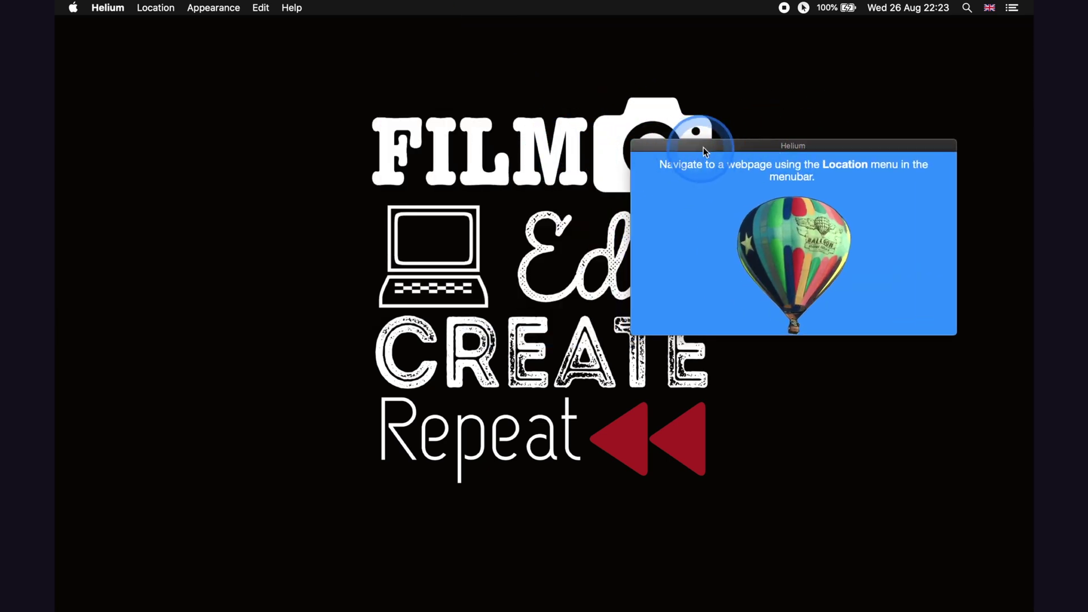
pyautogui.moveTo(706, 149); pyautogui.dragTo(424, 146)
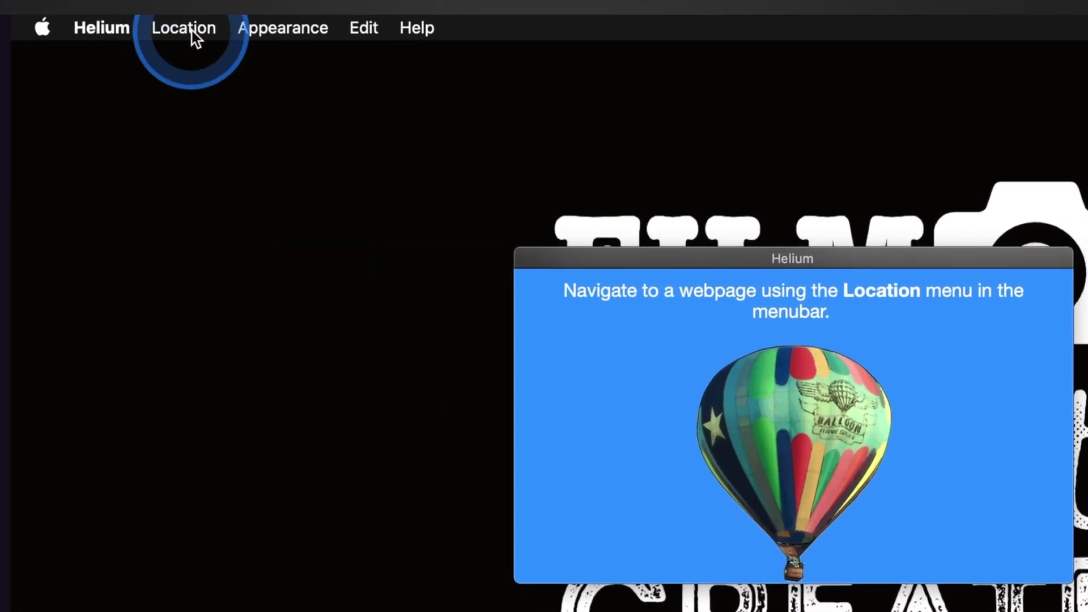
# - Load the copied Netflix episode URL in the Helium window
pyautogui.click(192, 30)
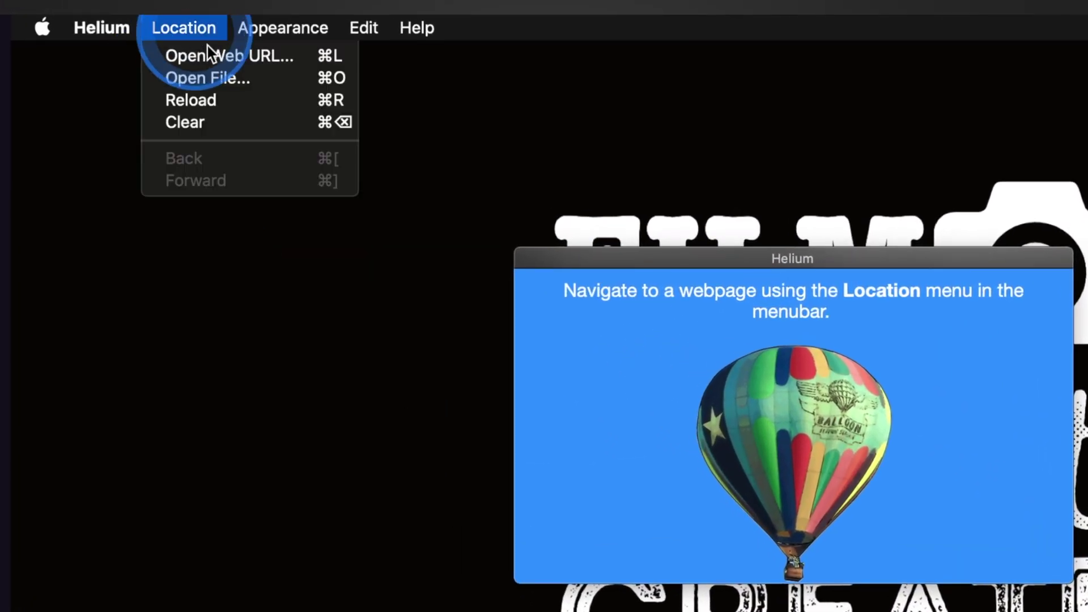
pyautogui.click(226, 54)
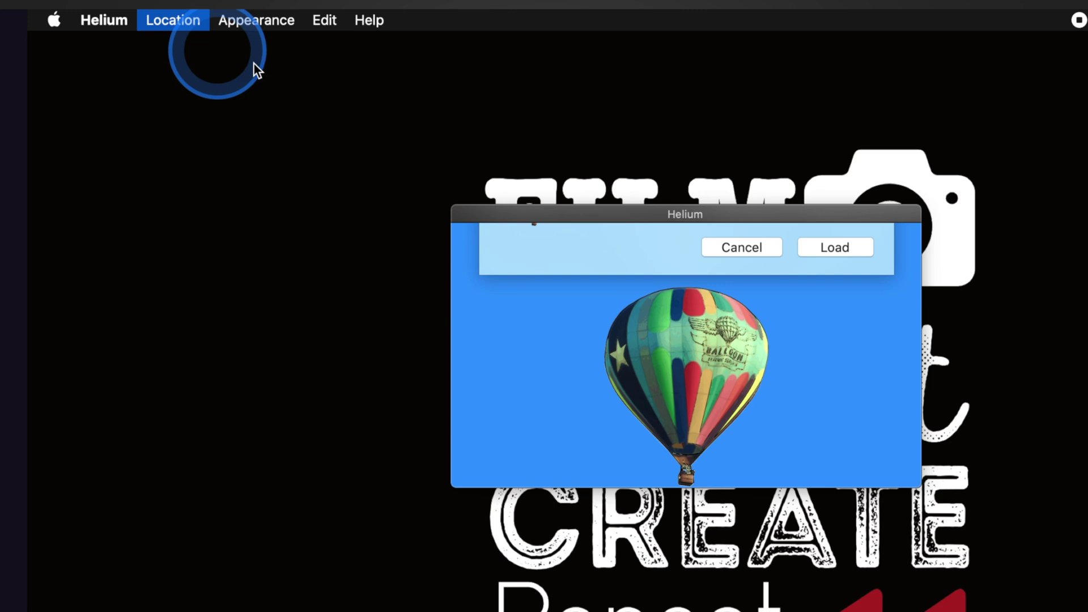
pyautogui.click(634, 274)
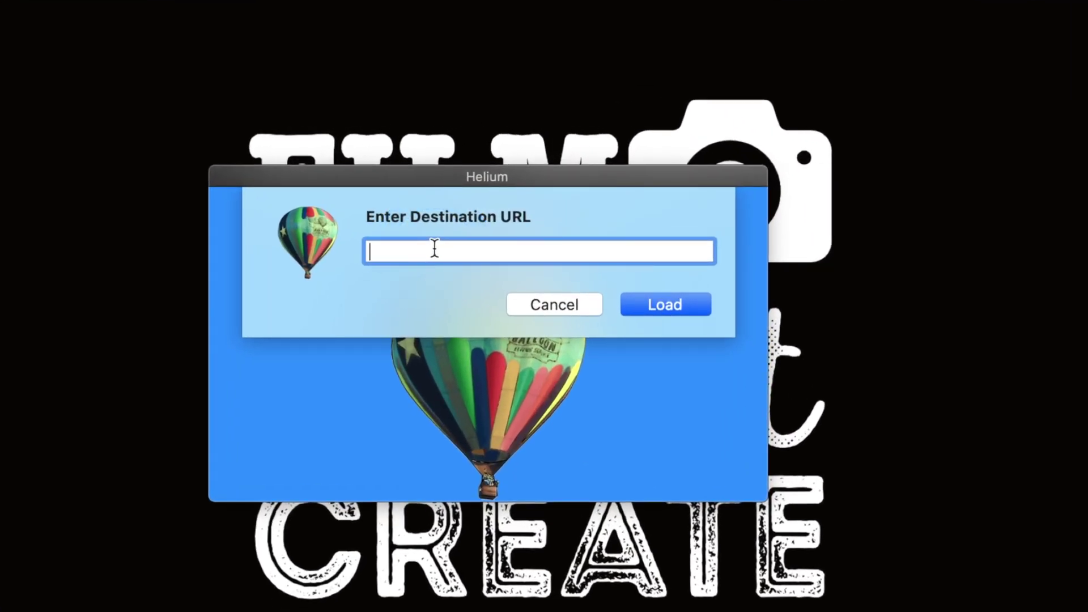
pyautogui.click(435, 248)
pyautogui.press('super+v')
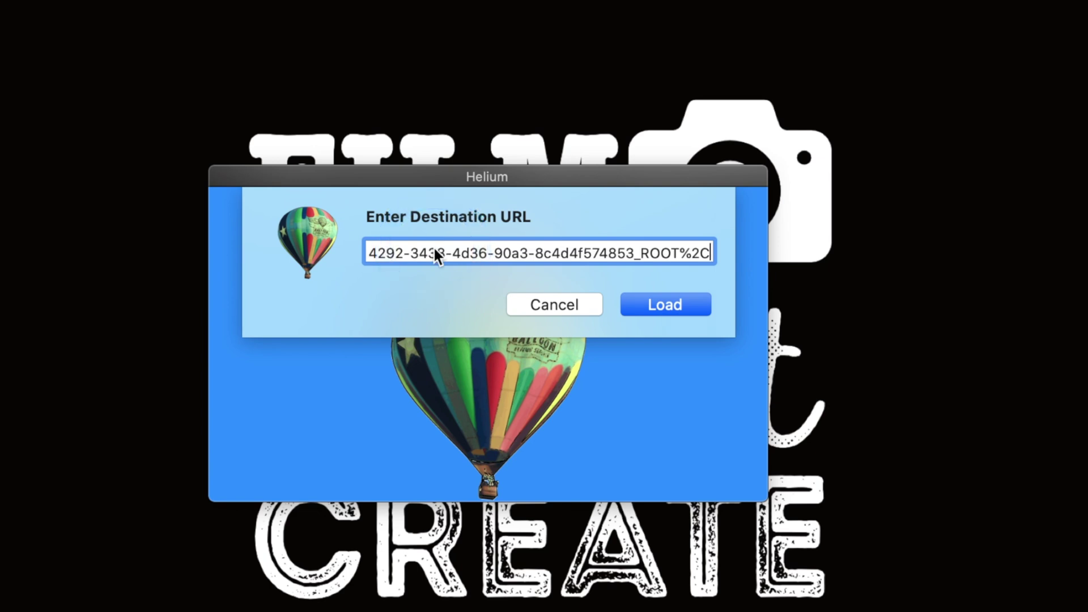
pyautogui.press('Return')
pyautogui.click(233, 471)
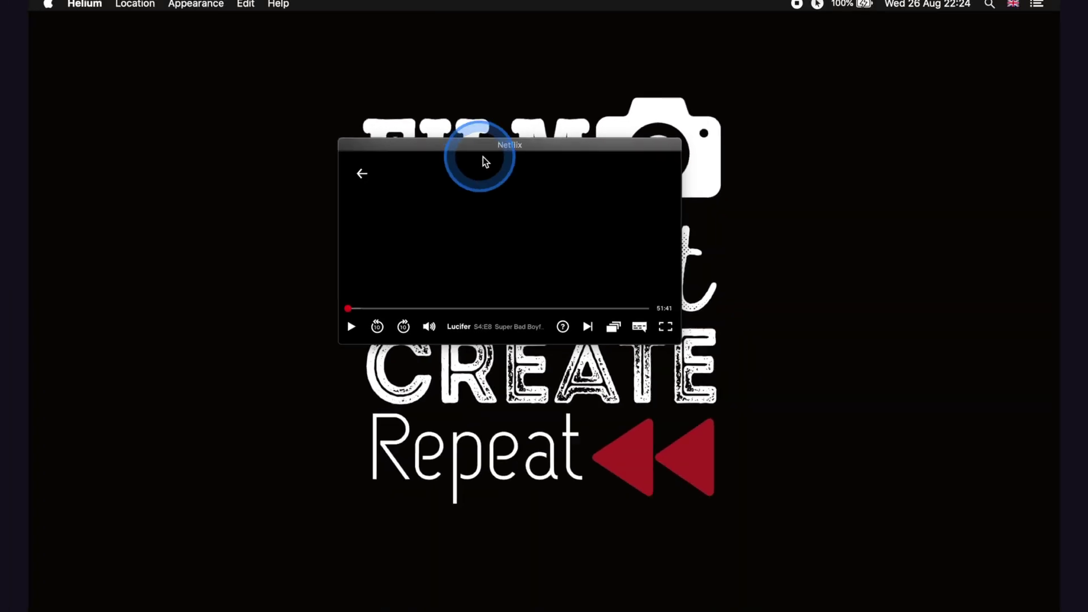
# - Switch to Safari, move the floating Netflix window to the lower-left corner over the YouTube page, and return to the desktop
pyautogui.hotkey('ctrl', 'Right')
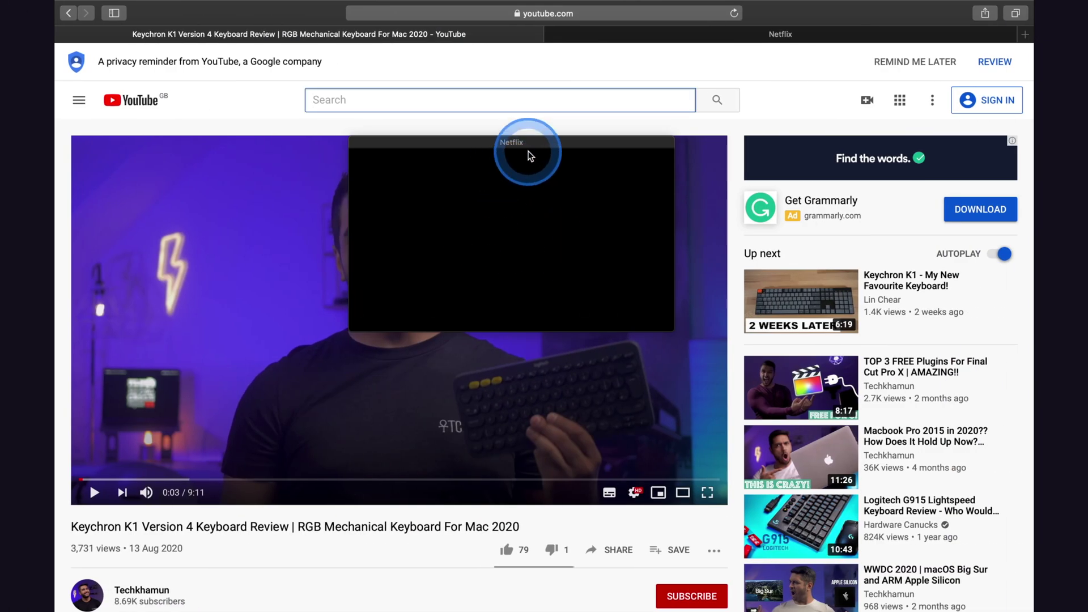
pyautogui.moveTo(539, 145); pyautogui.dragTo(249, 36)
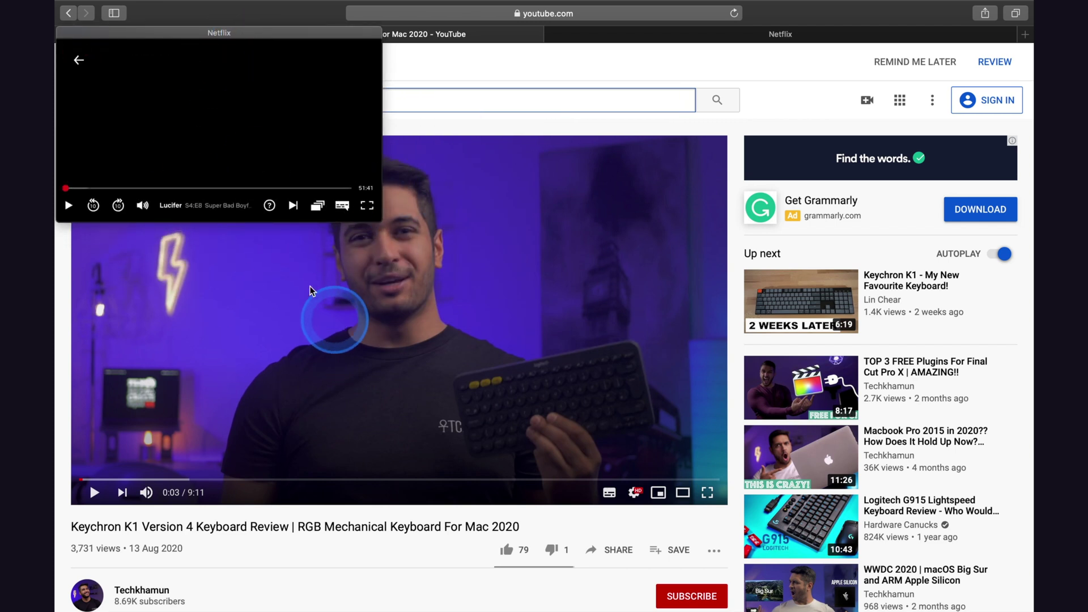
pyautogui.moveTo(267, 72)
pyautogui.moveTo(286, 39); pyautogui.dragTo(252, 381)
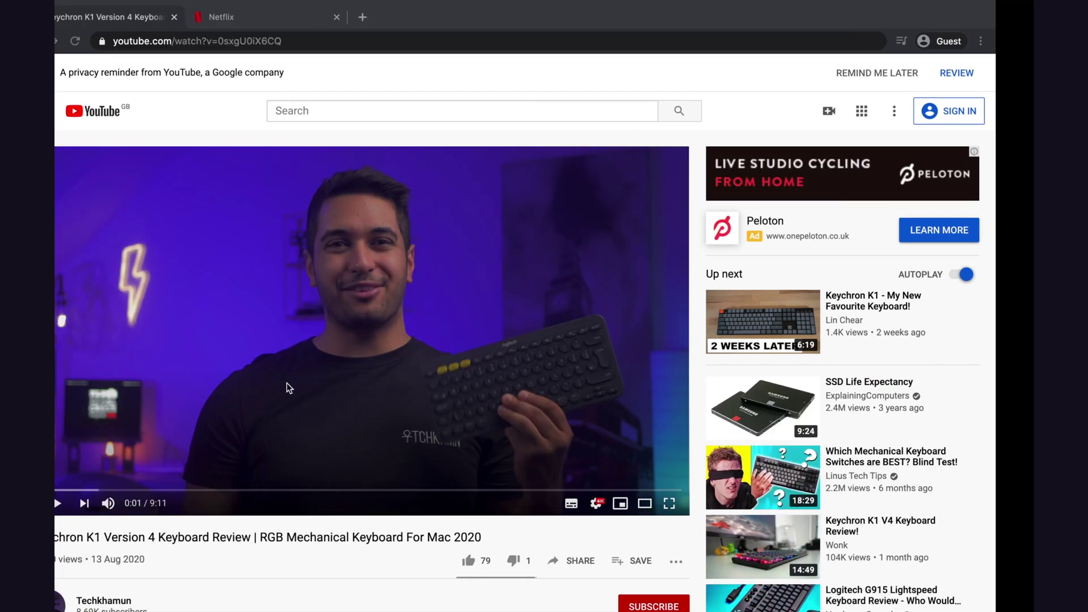
pyautogui.hotkey('ctrl', 'Left')
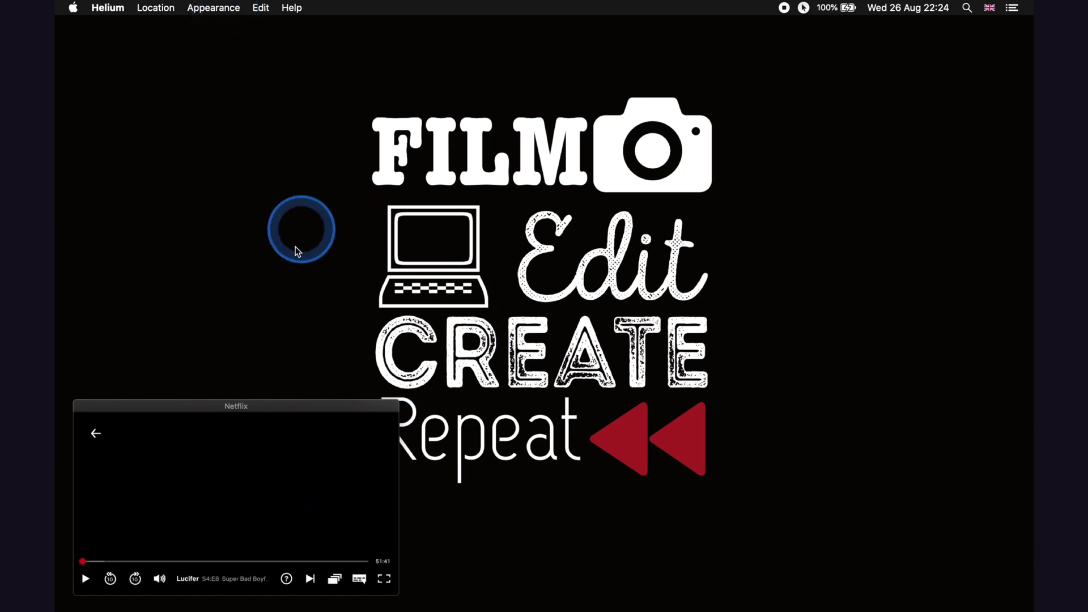
# - Move the Netflix window over the FILM lettering on the wallpaper and enable its translucency
pyautogui.moveTo(257, 406); pyautogui.dragTo(576, 93)
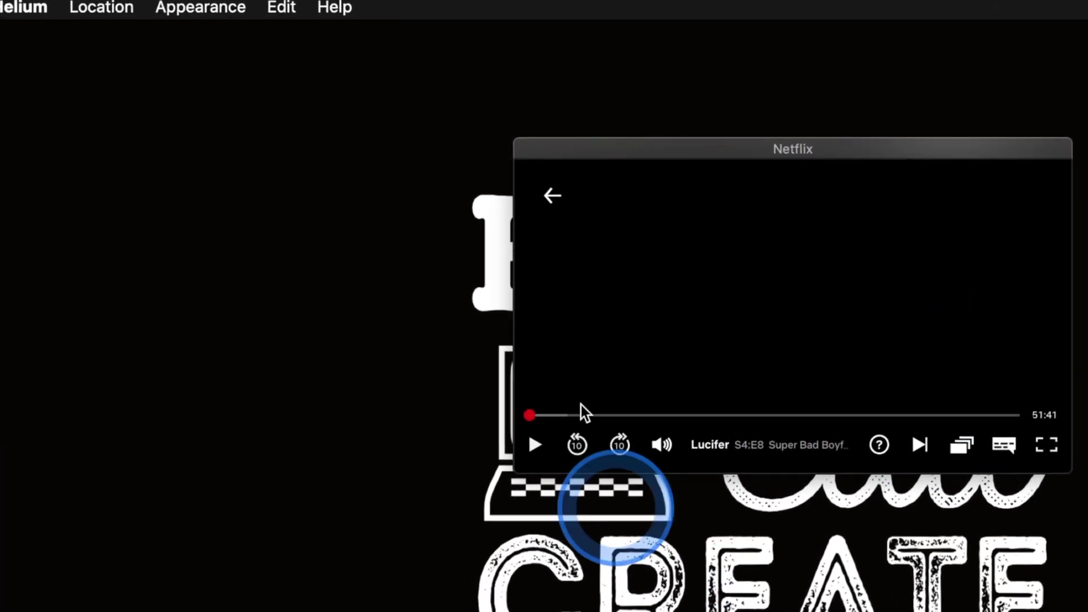
pyautogui.click(200, 7)
pyautogui.moveTo(226, 34)
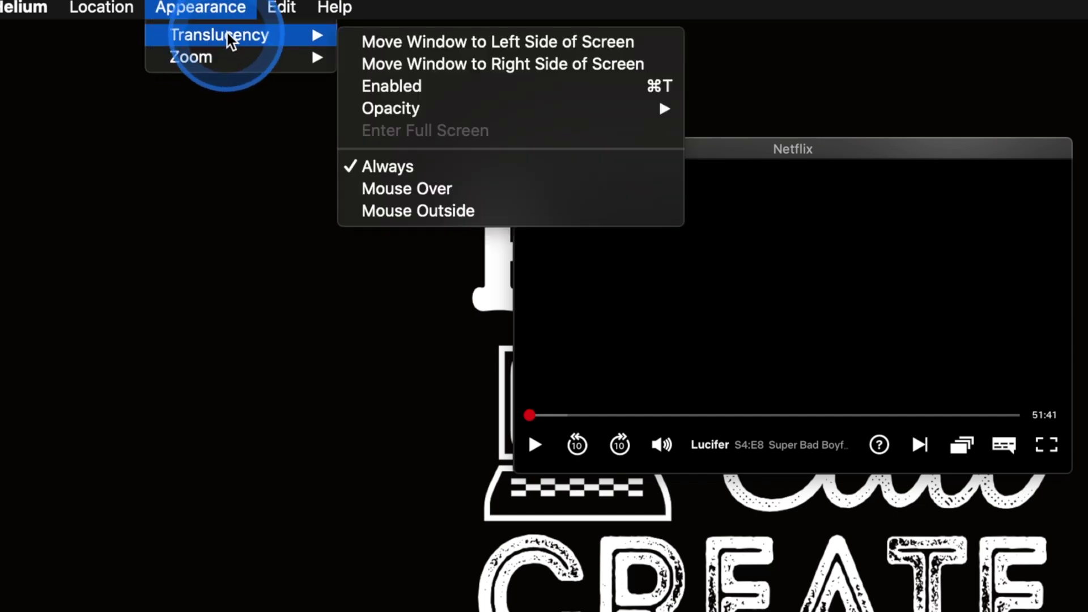
pyautogui.click(515, 90)
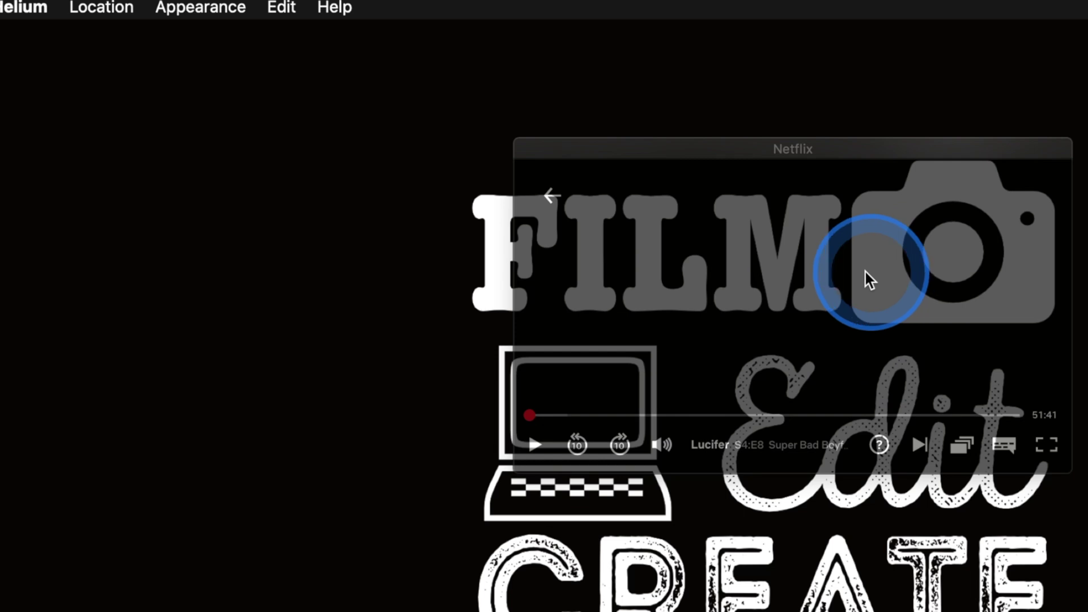
# - Set the Netflix window's translucency to apply on Mouse Outside
pyautogui.click(216, 12)
pyautogui.click(214, 13)
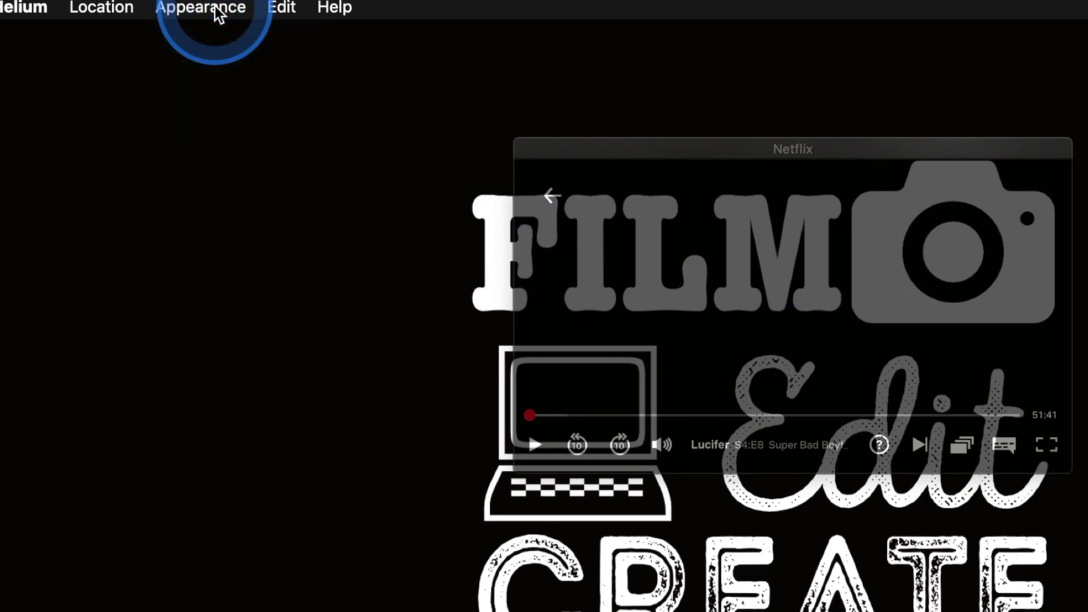
pyautogui.click(214, 14)
pyautogui.moveTo(227, 43)
pyautogui.moveTo(510, 110)
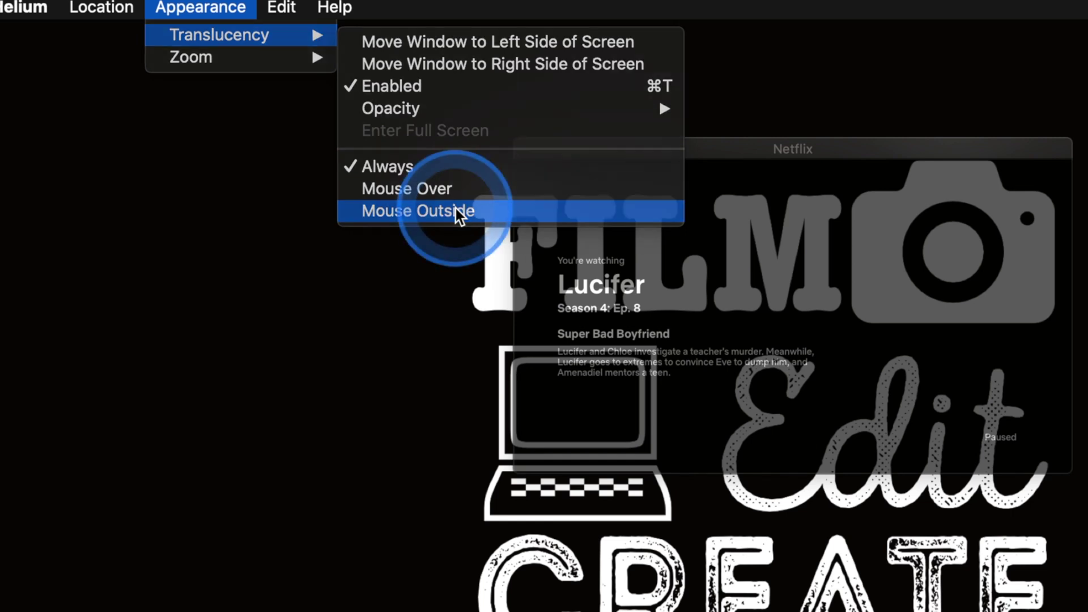
pyautogui.click(457, 212)
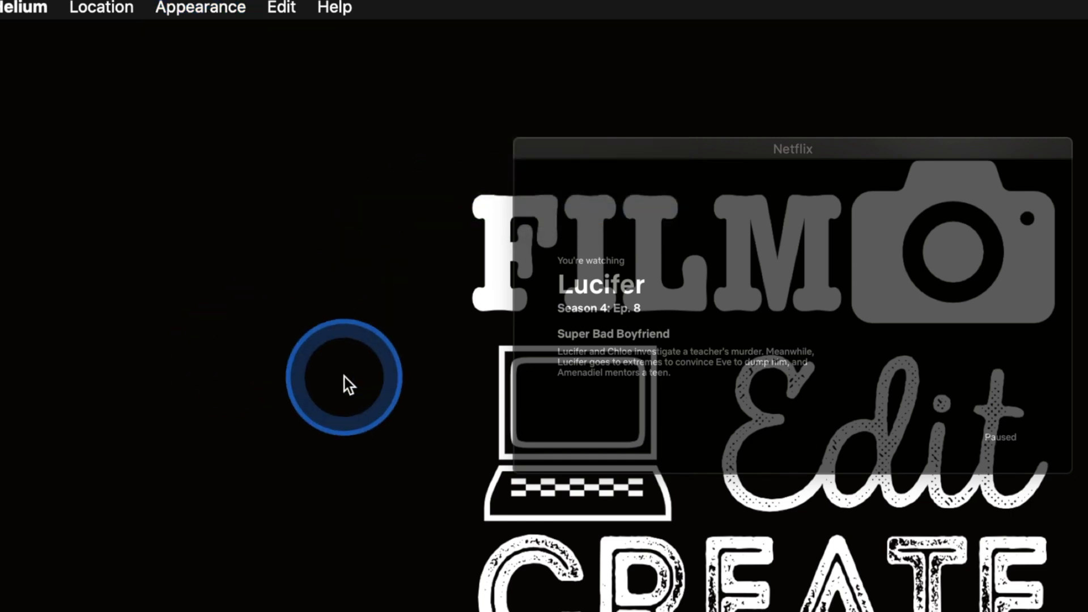
# - Switch to the YouTube page in Chrome and move the translucent Netflix window over the Peloton ad
pyautogui.hotkey('ctrl', 'Right')
pyautogui.click(624, 319)
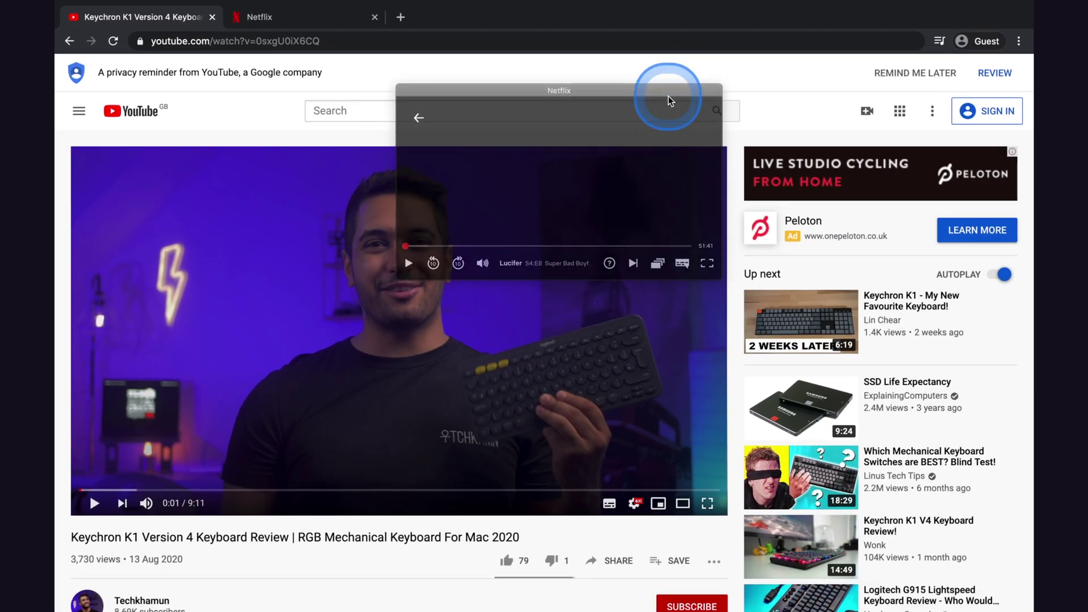
pyautogui.moveTo(668, 99); pyautogui.dragTo(960, 39)
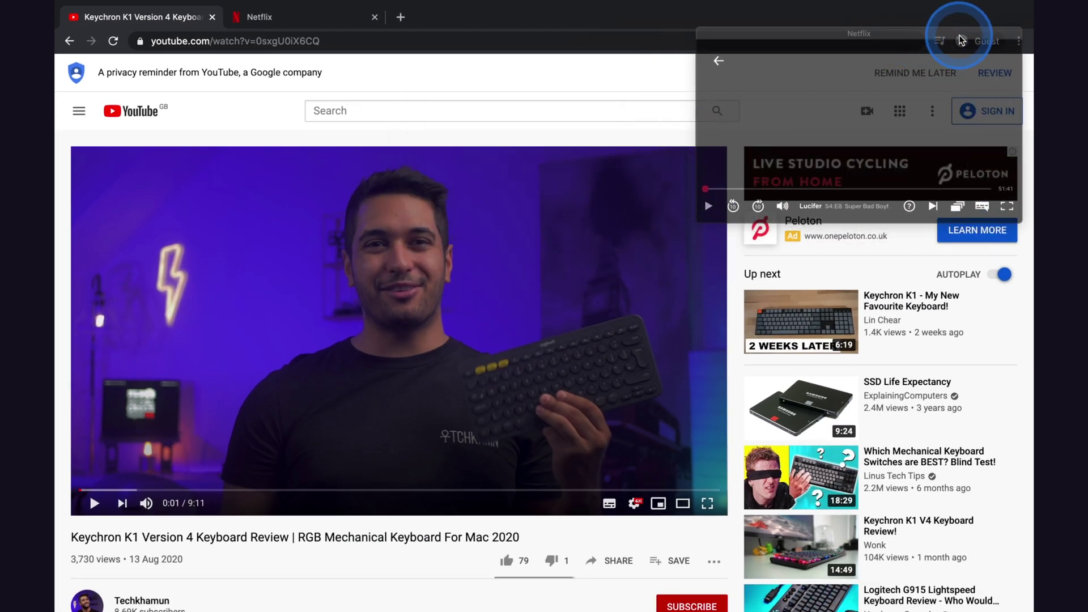
# - Scroll the YouTube page down and back up behind the translucent Netflix window
pyautogui.scroll(-7, 462, 390)
pyautogui.scroll(7, 465, 389)
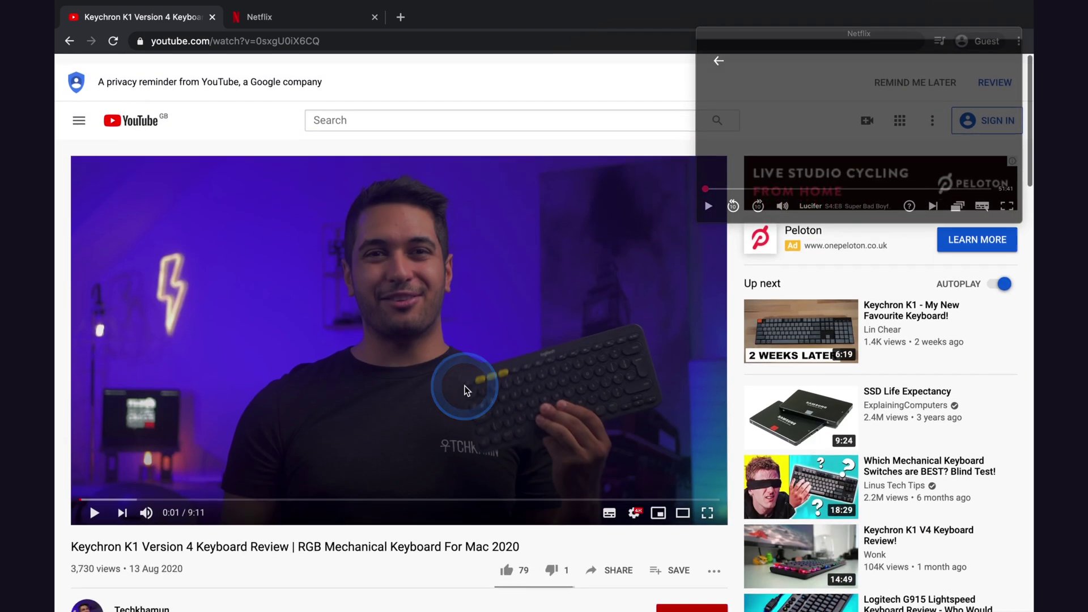
pyautogui.scroll(-4, 464, 388)
pyautogui.scroll(4, 463, 388)
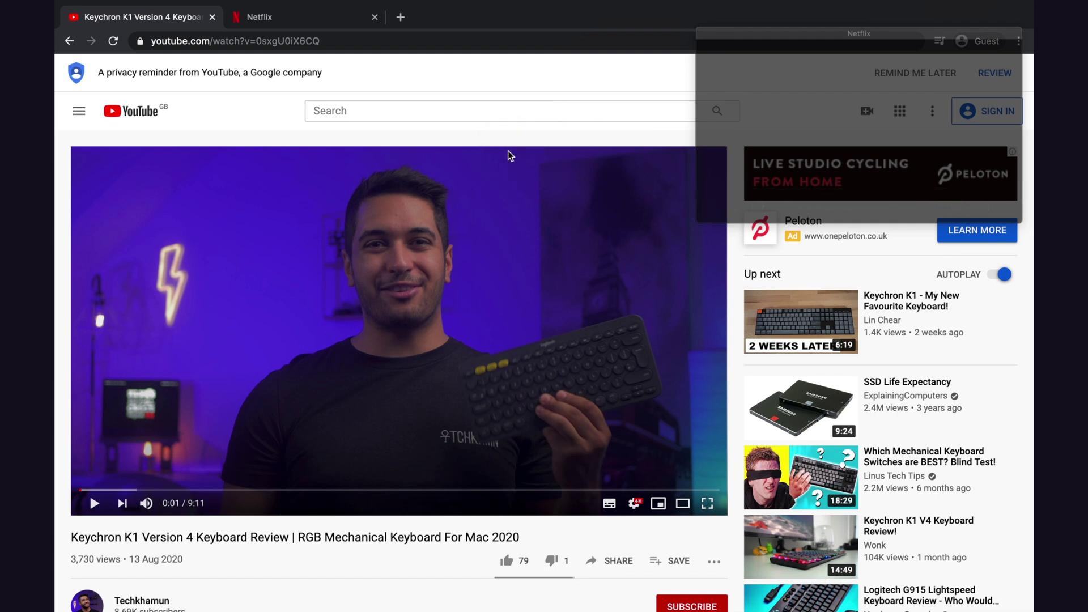
pyautogui.moveTo(529, 133); pyautogui.dragTo(574, 107)
pyautogui.click(448, 109)
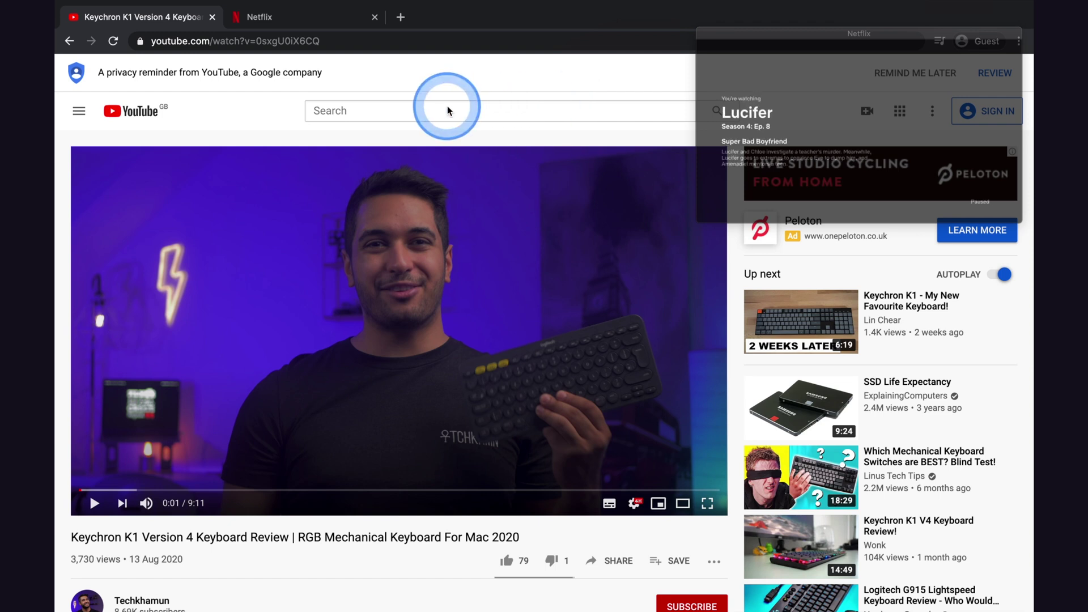